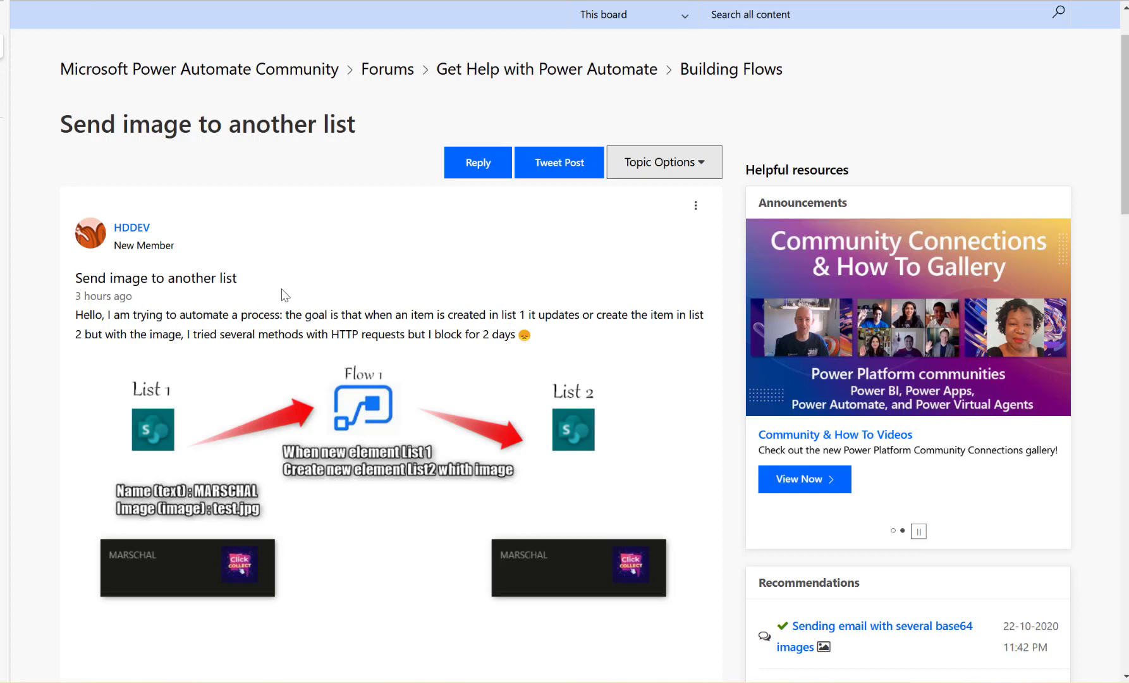
Step: Read the forum question about copying a new list item with its image to a second list
drag(383, 320, 559, 323)
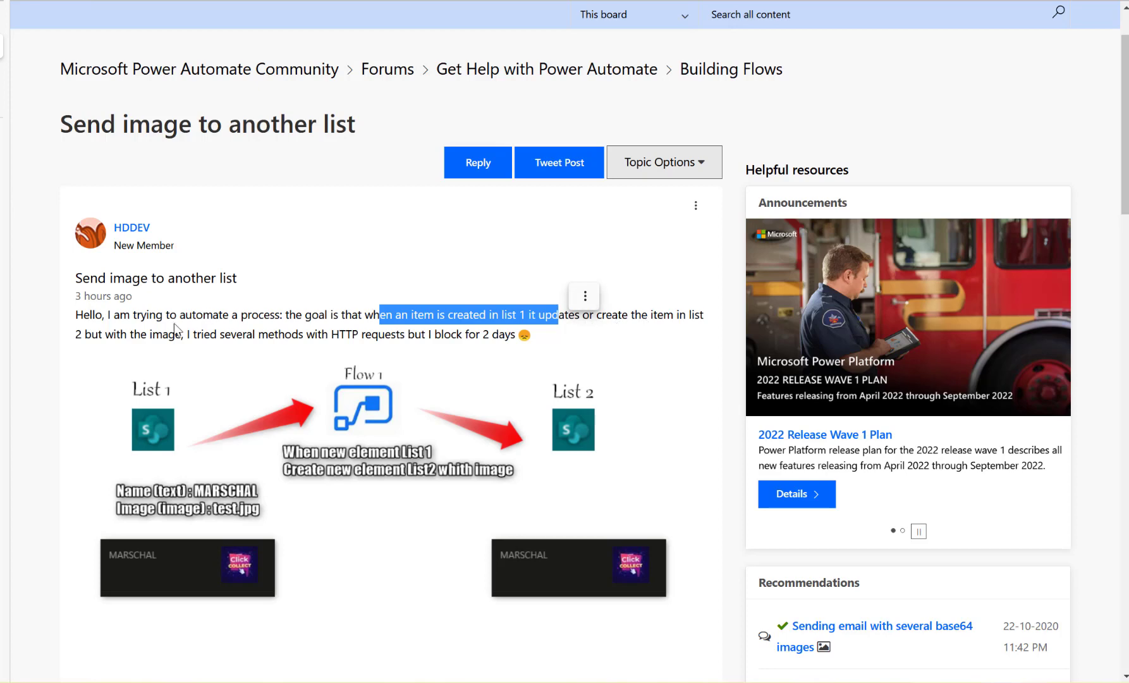
drag(594, 319, 712, 332)
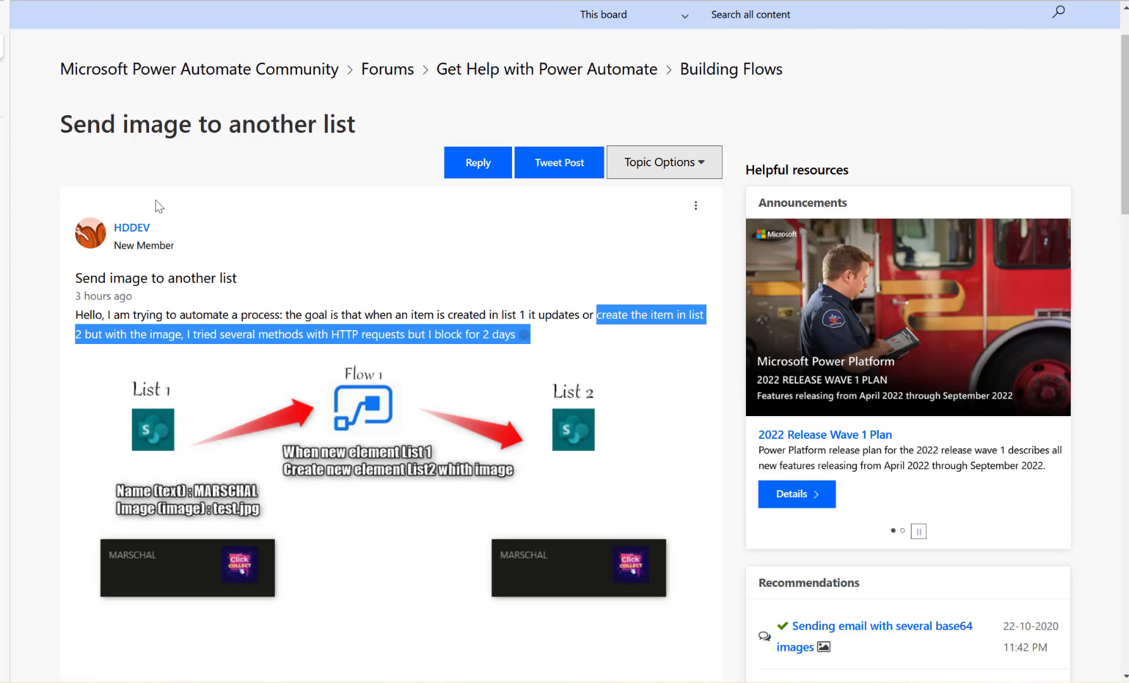
Step: Switch to the SharePoint team site and examine the columns and items of ajlist and ListB
mouse_move(3, 79)
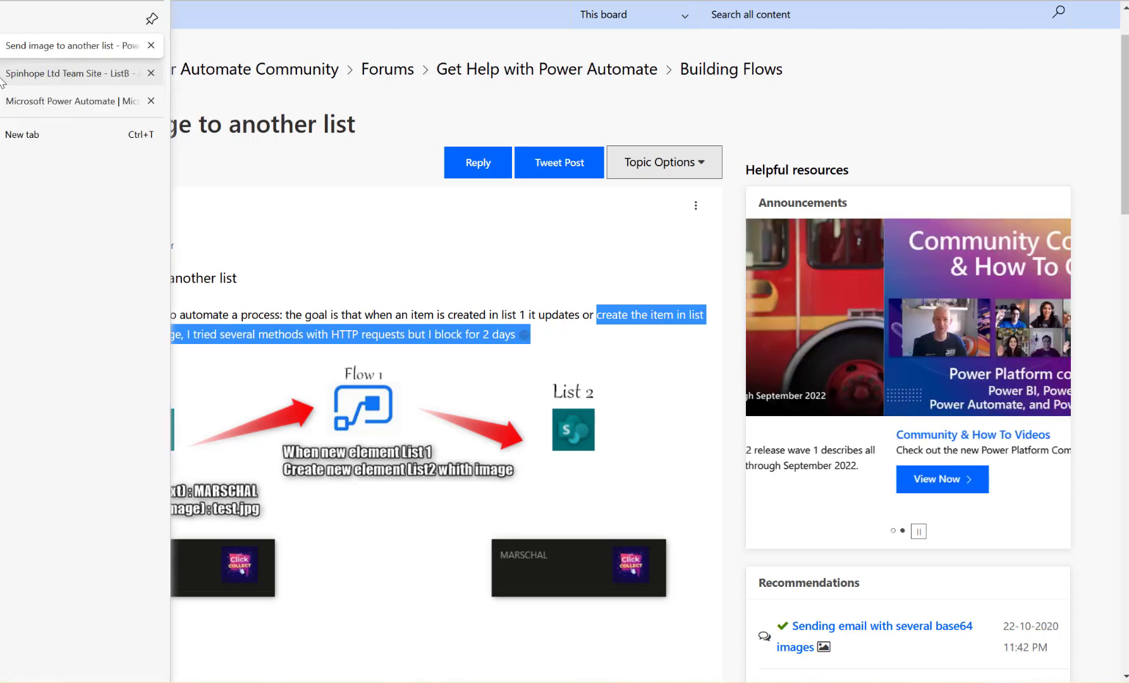
click(3, 75)
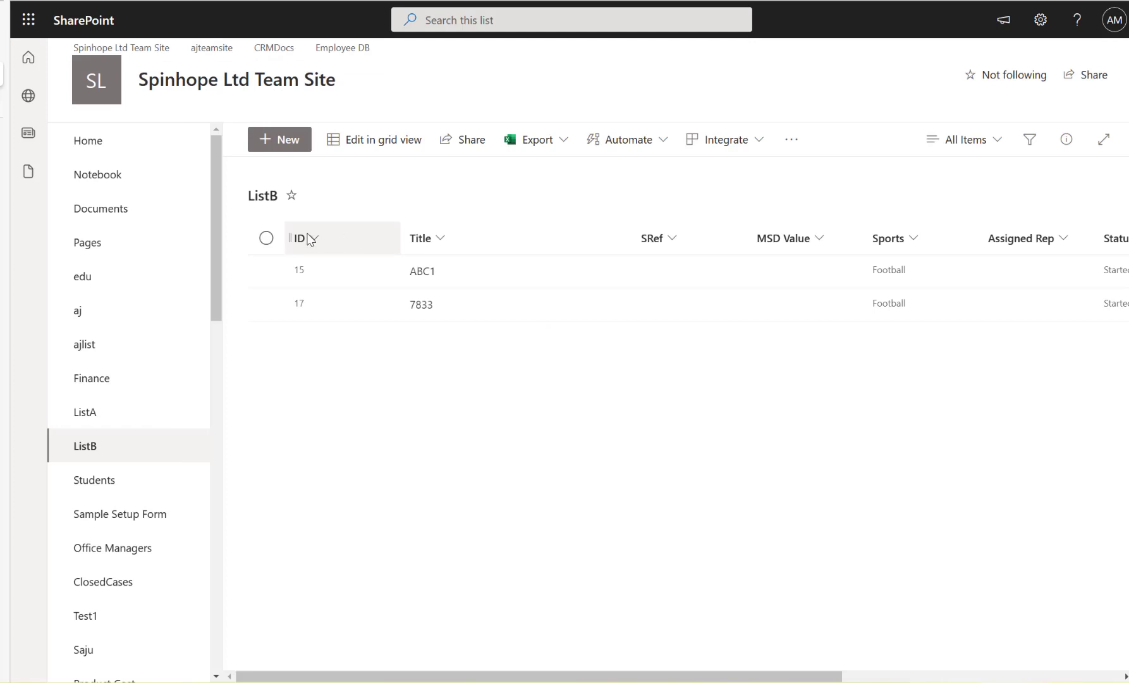
click(91, 352)
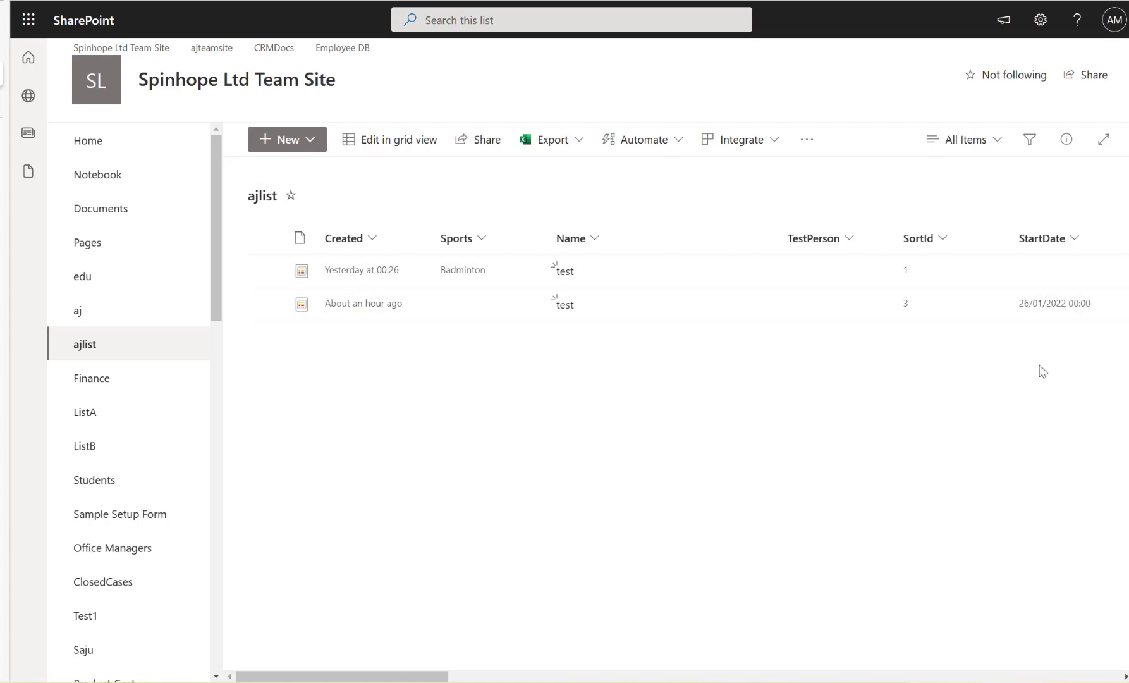
click(100, 453)
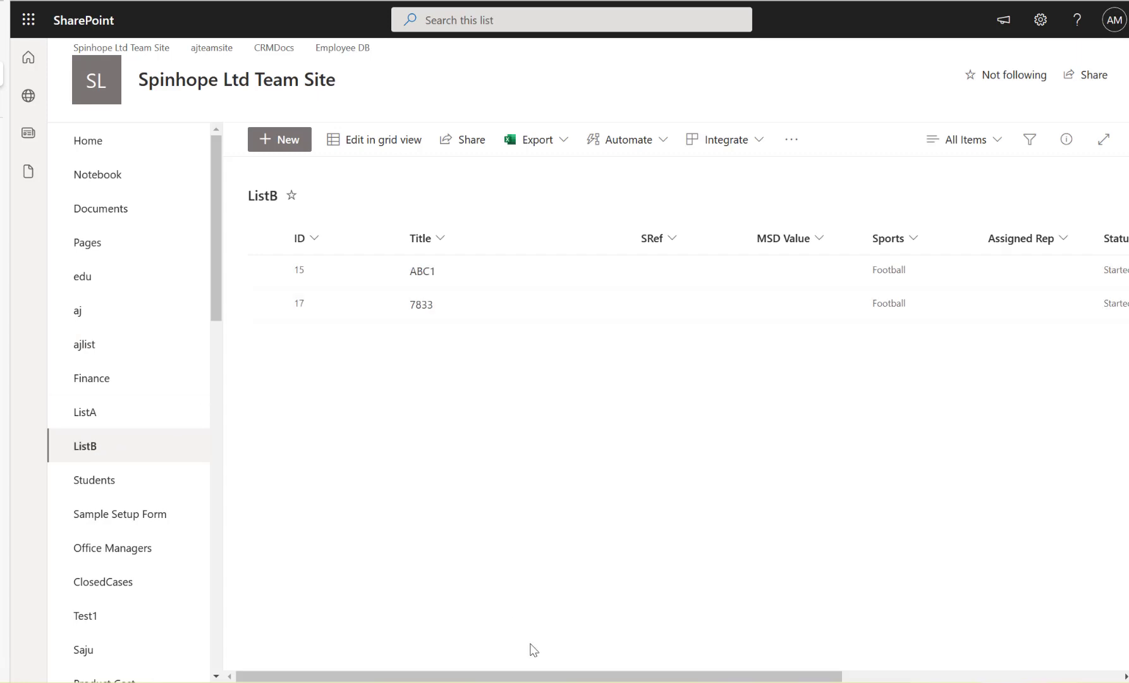
scroll(535, 676, right, 5)
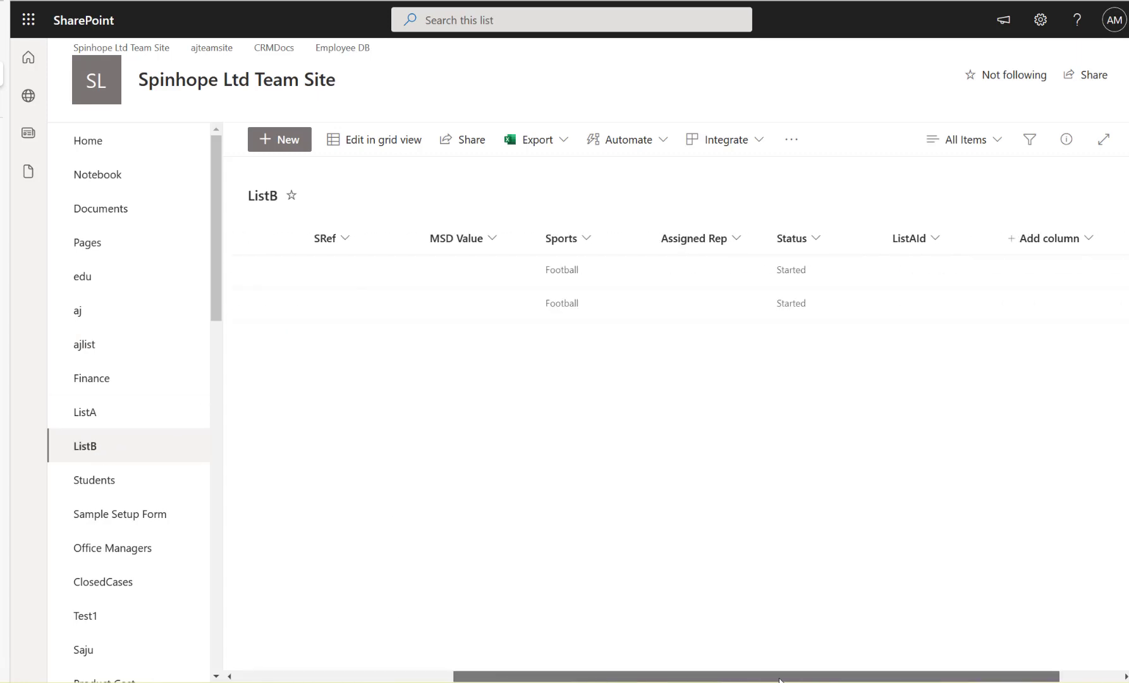
scroll(538, 678, left, 5)
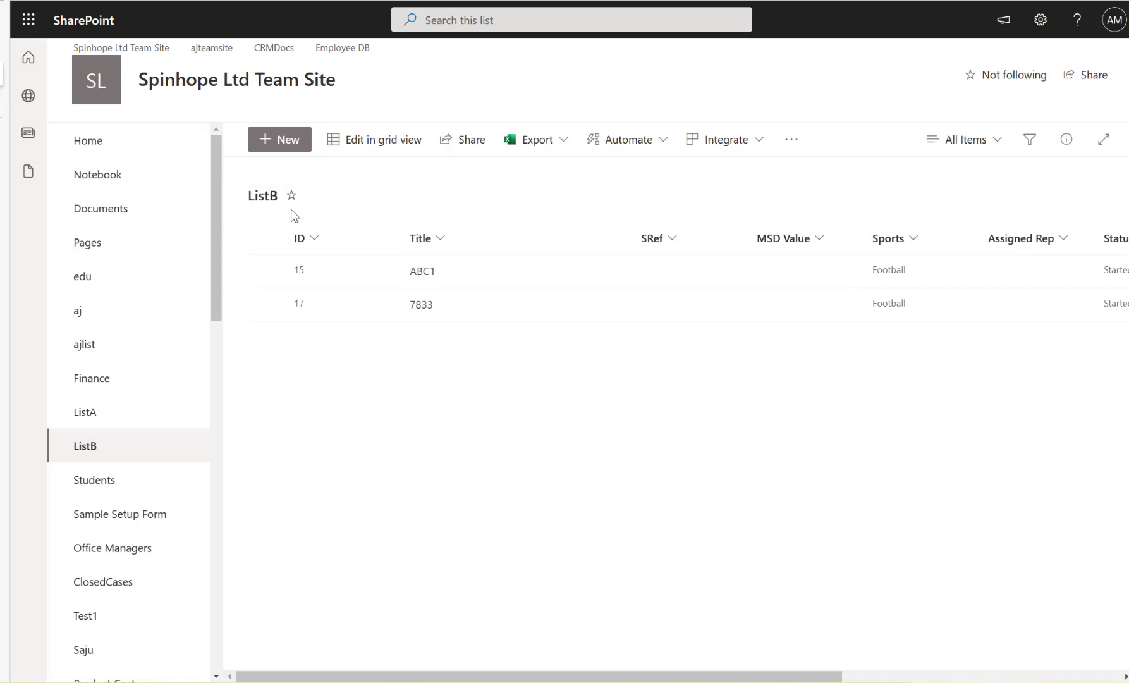
Step: Switch to Power Automate and create an automated cloud flow with the SharePoint trigger "When an item is created"
mouse_move(19, 168)
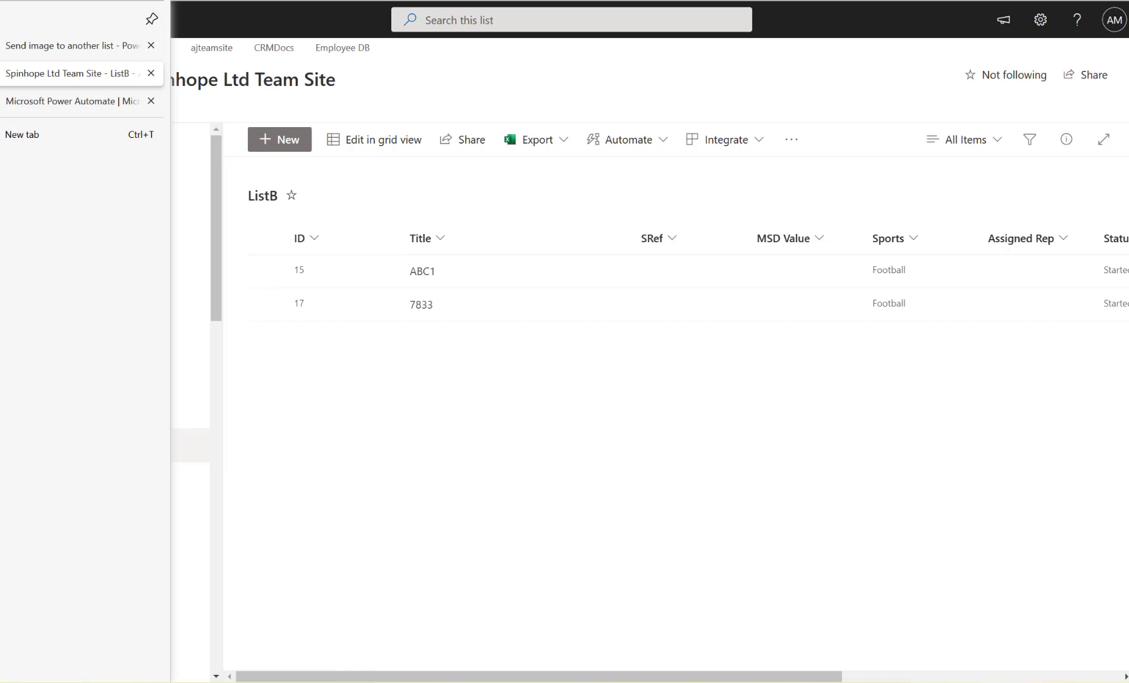
click(7, 102)
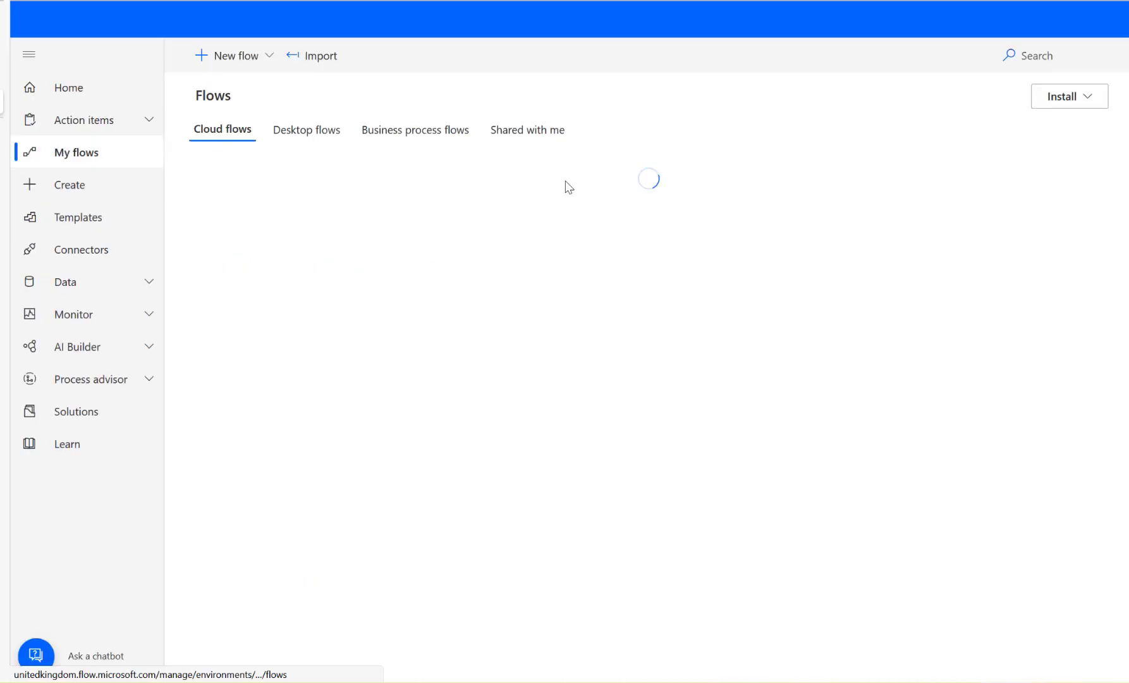
click(268, 63)
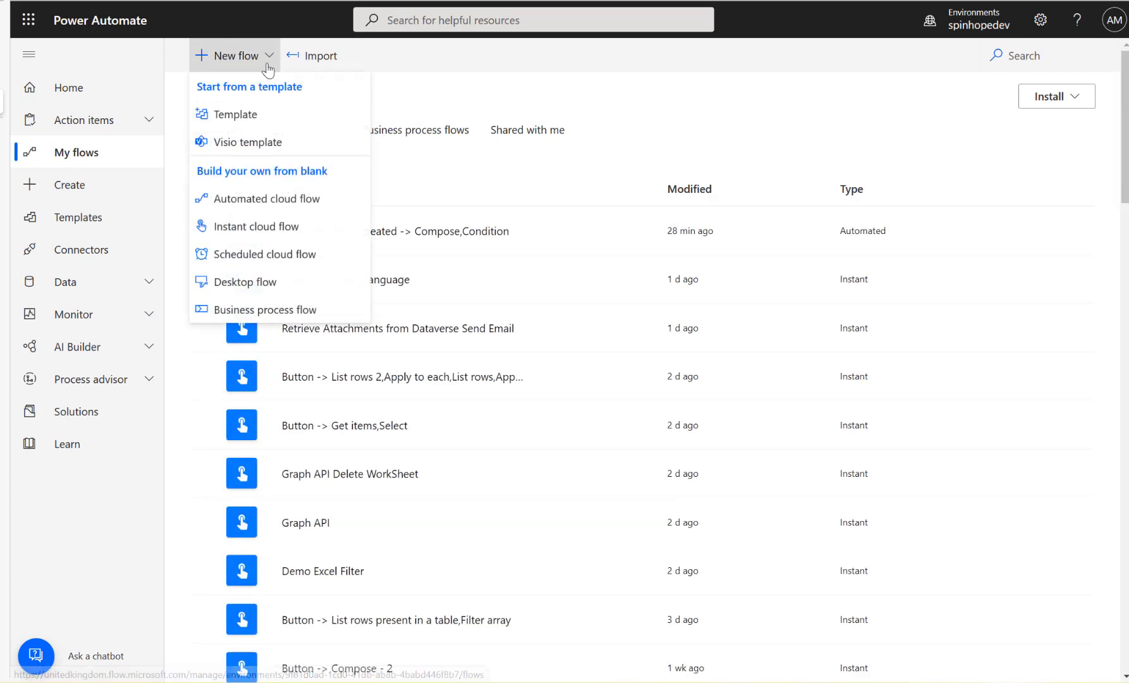
click(290, 204)
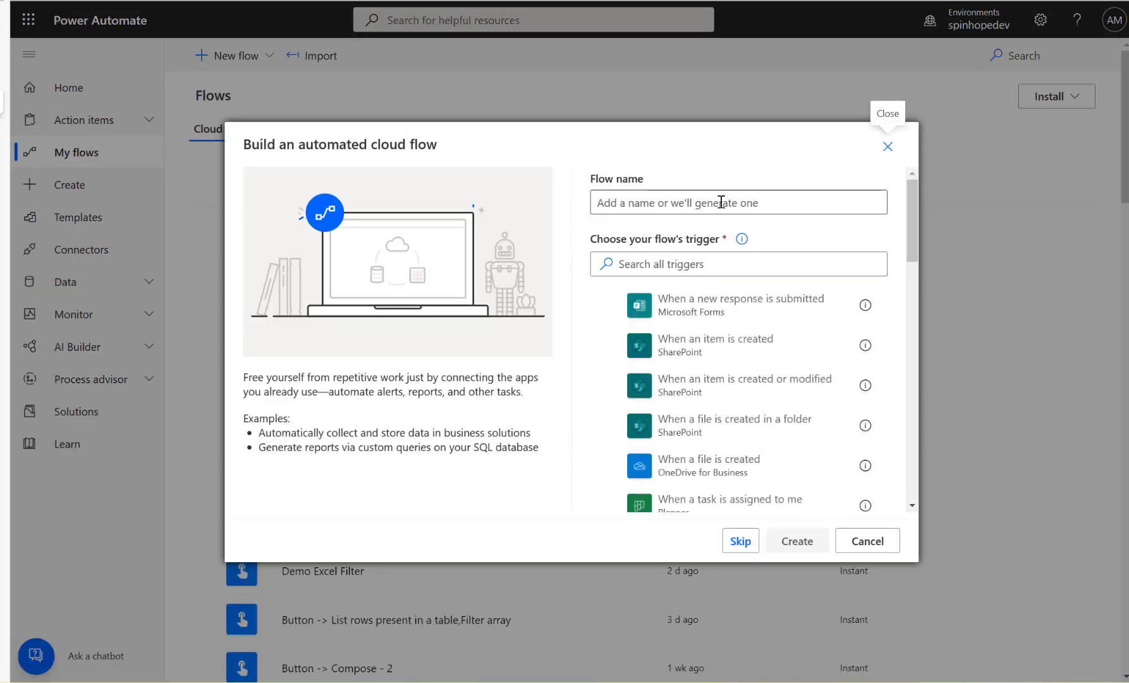
click(725, 344)
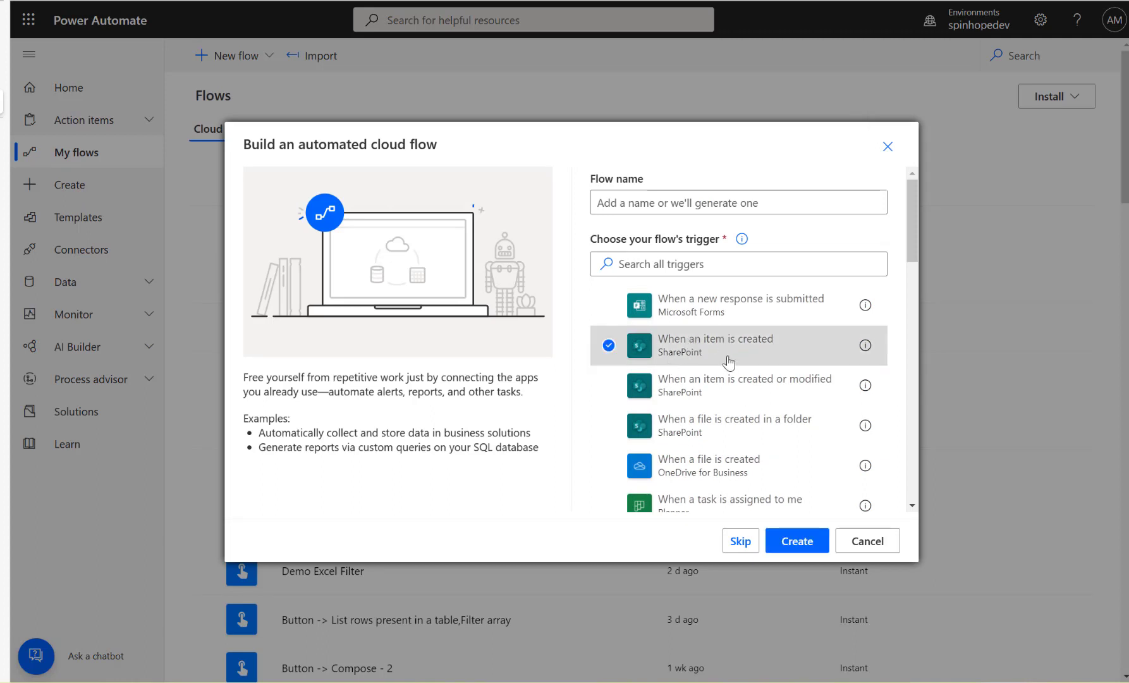
click(801, 552)
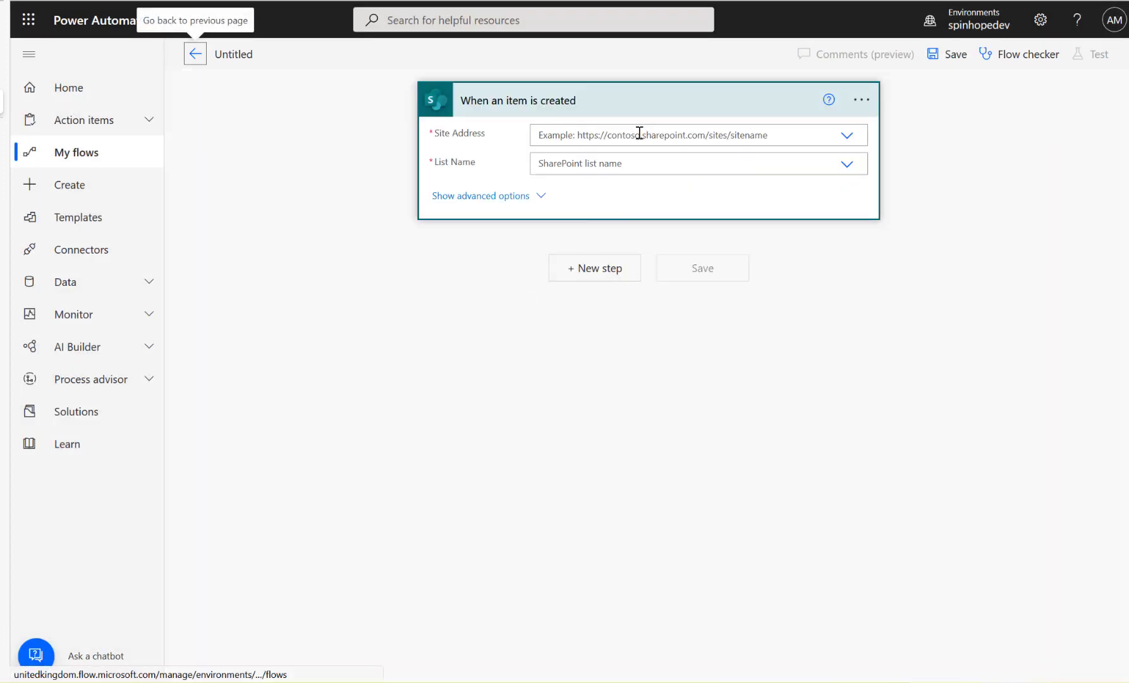
Step: Set the trigger's site address to Spinhope Ltd Team Site and its list name to ajlist
click(846, 138)
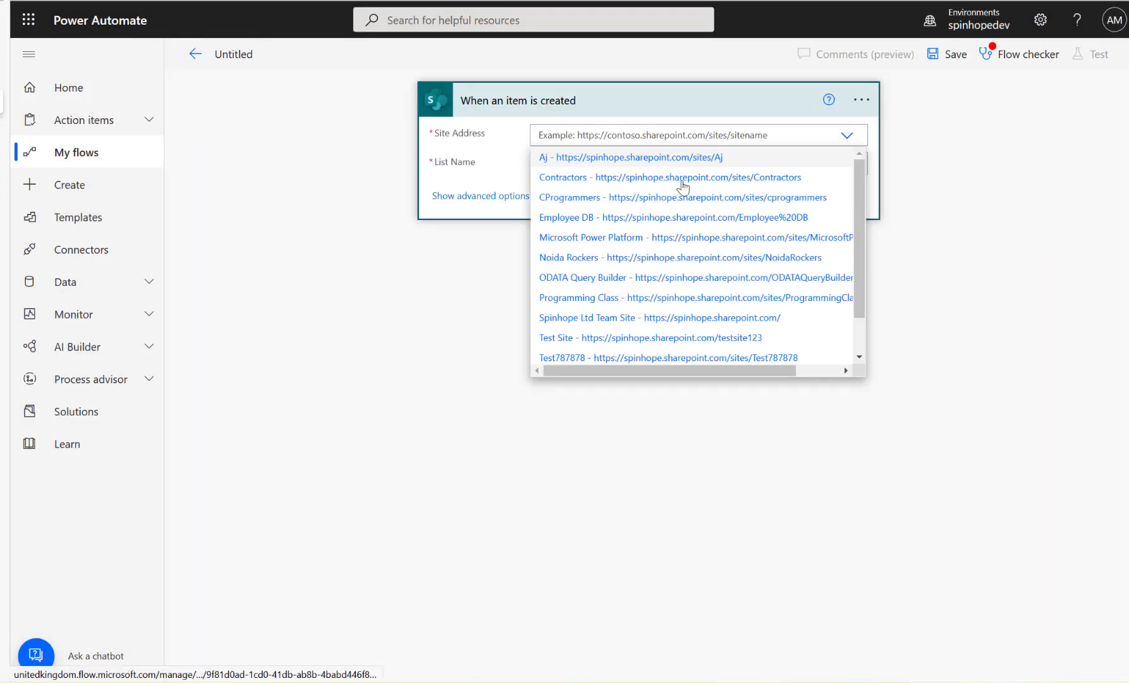
click(710, 322)
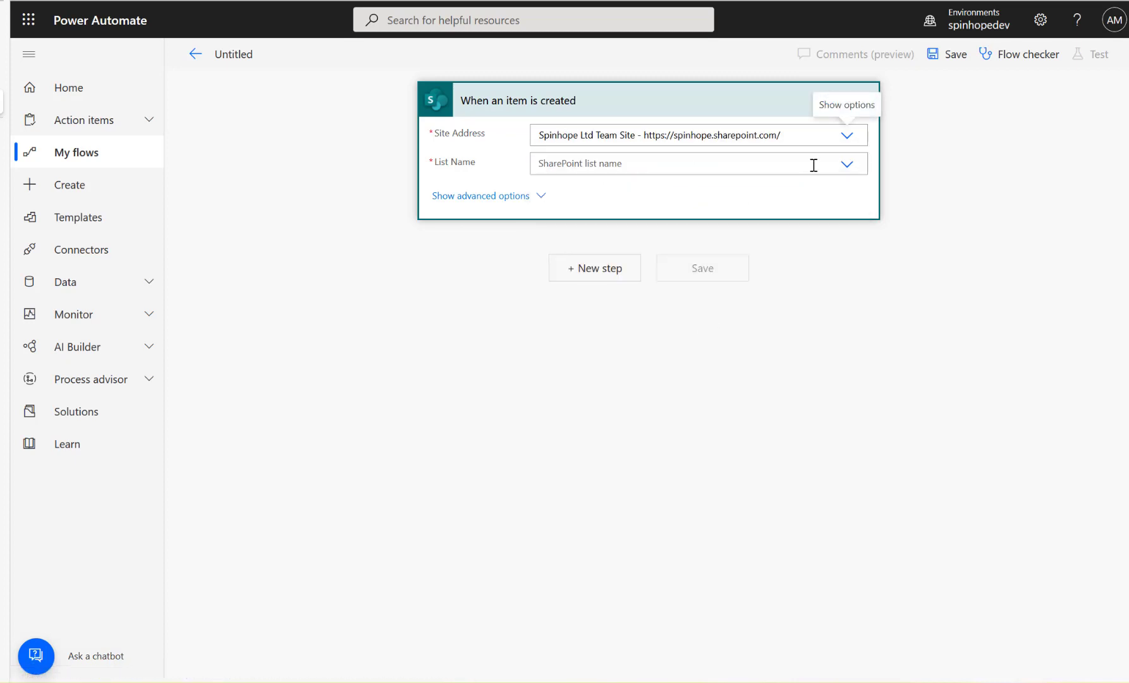
click(845, 166)
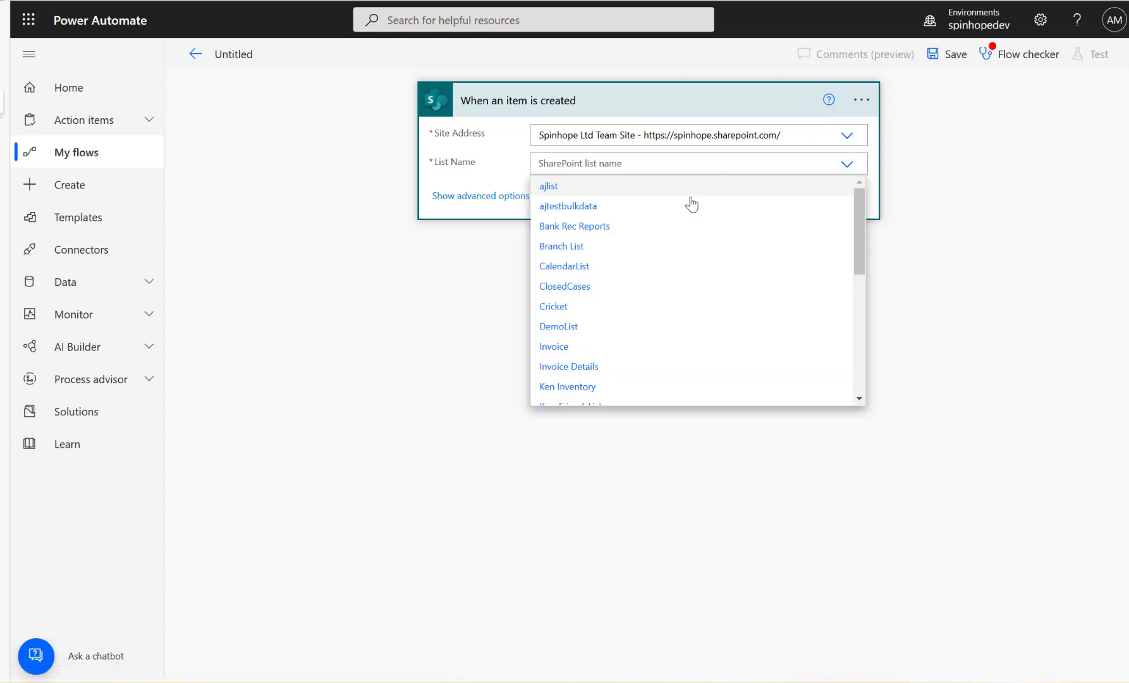
click(549, 188)
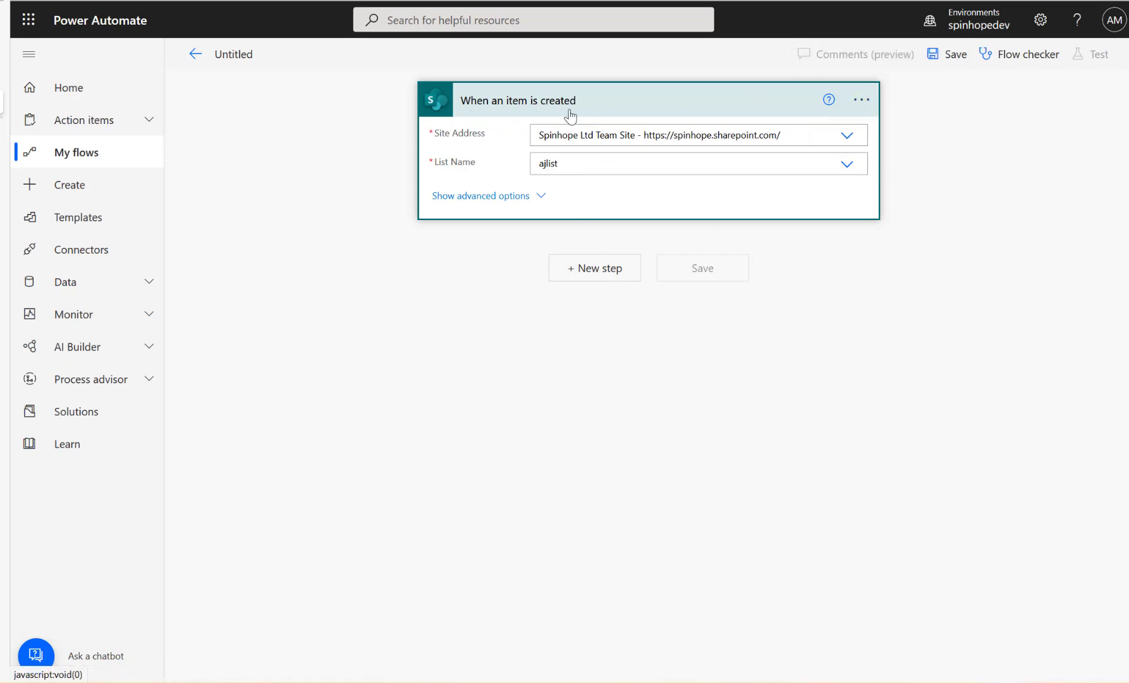
Step: Add a Condition after the trigger with the dynamic value "Has attachments" as its first operand
click(604, 271)
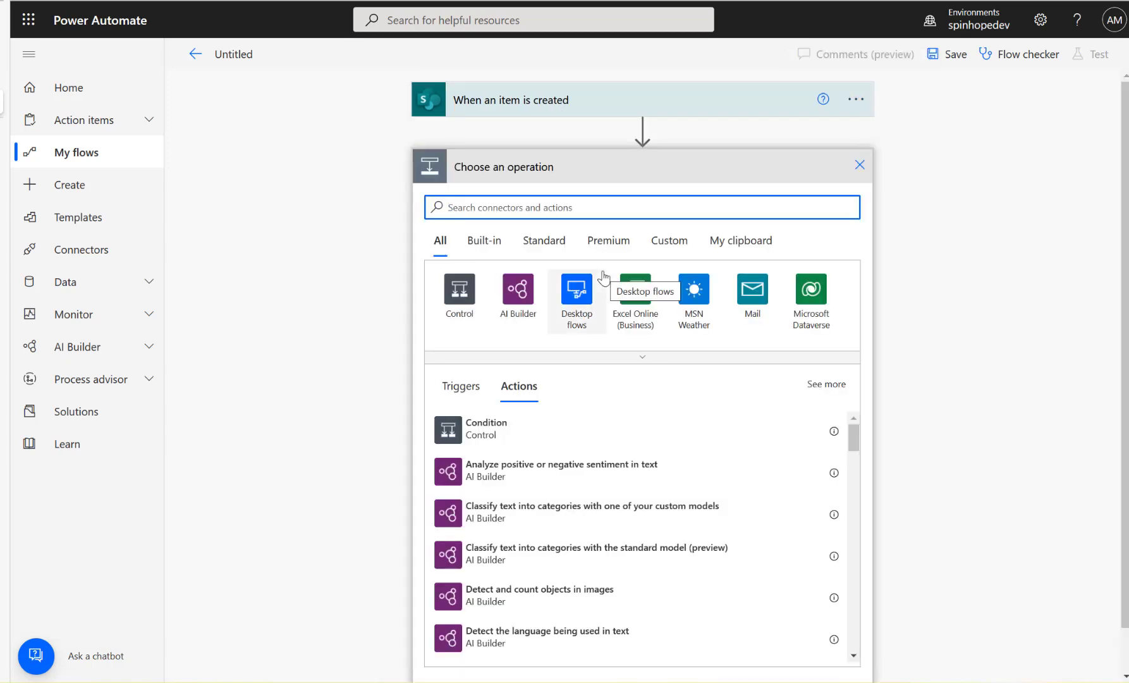
click(460, 290)
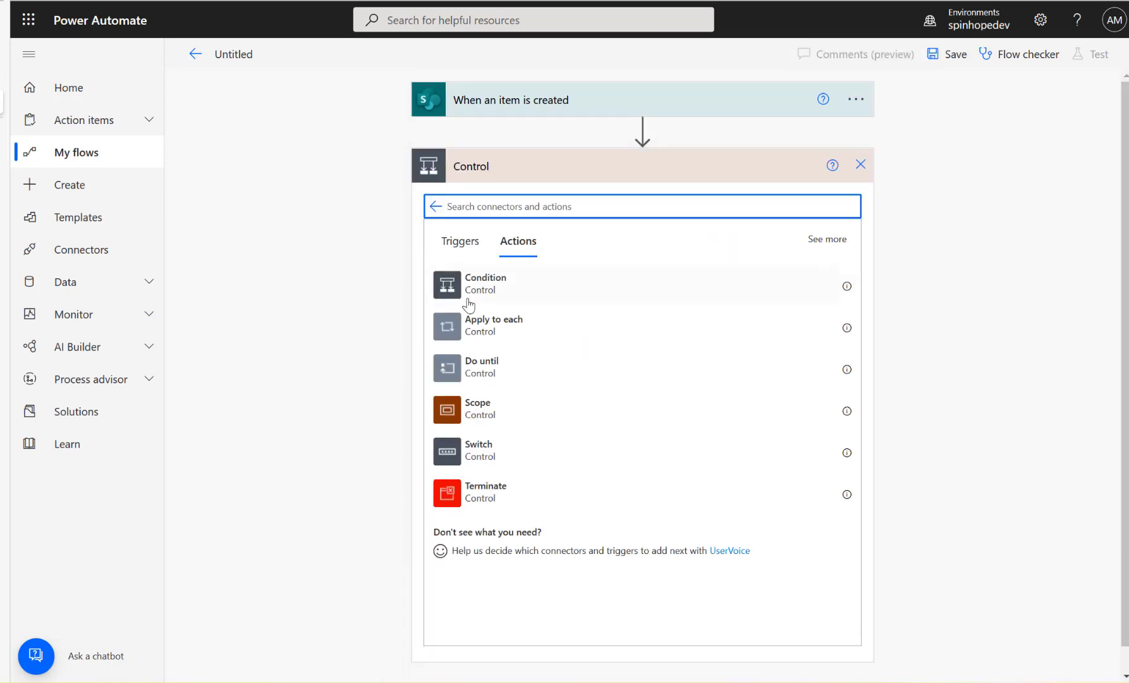
click(474, 301)
click(512, 213)
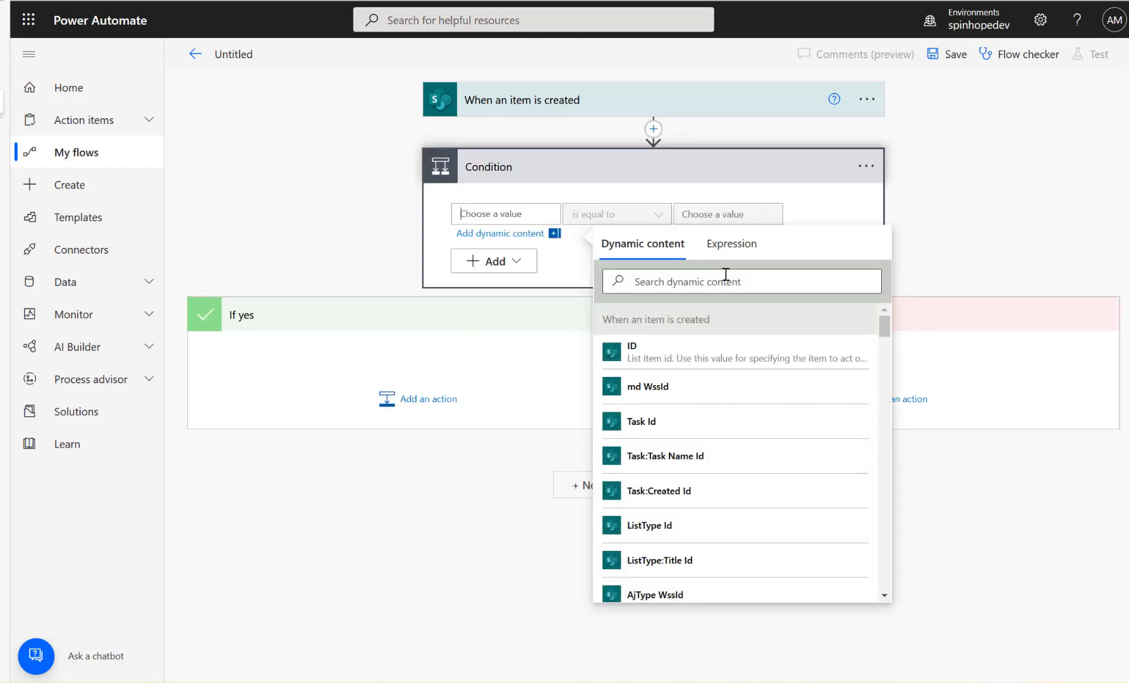
click(694, 283)
text(has)
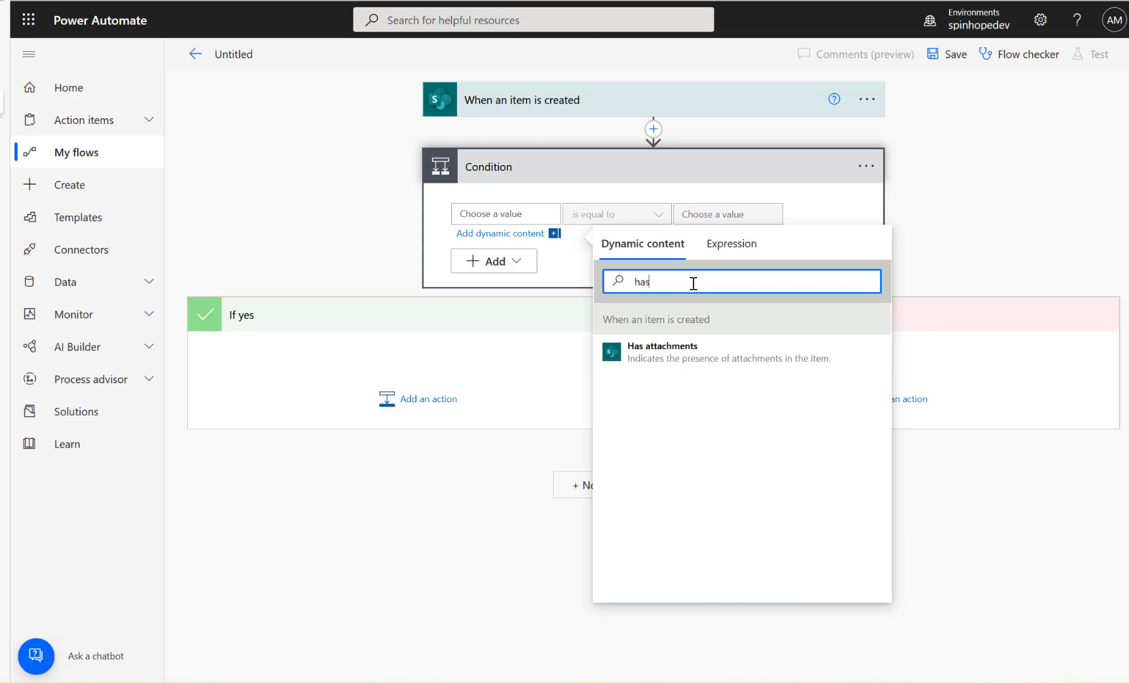
click(696, 357)
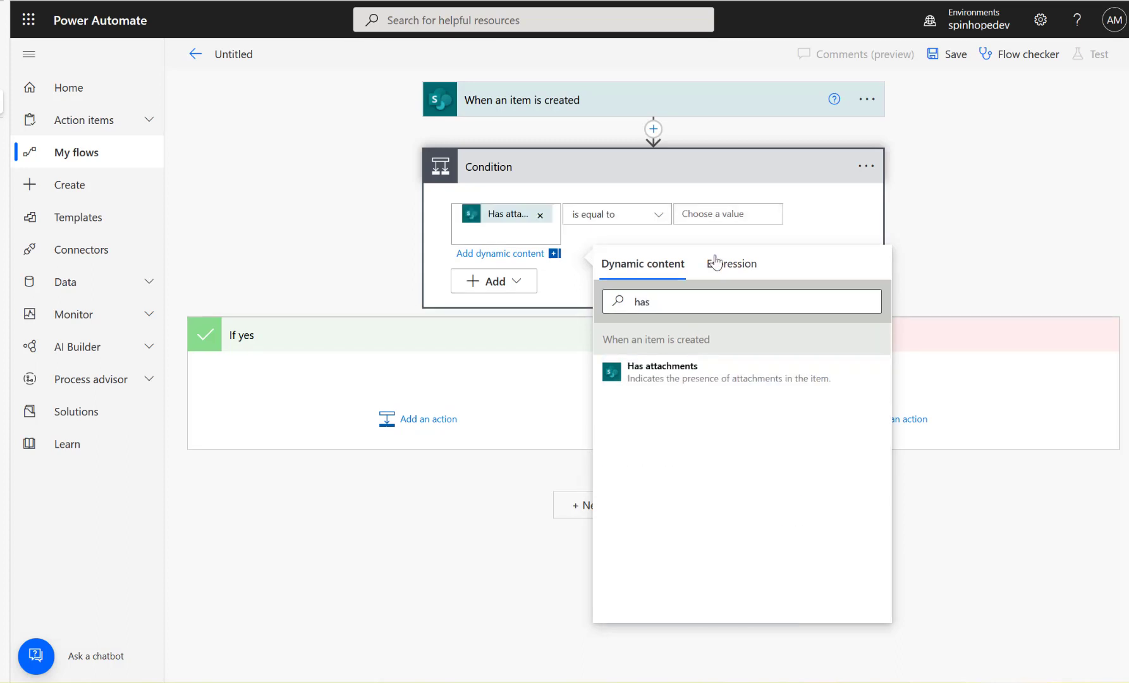
Step: Set the condition's comparison value to the expression true
click(737, 215)
click(953, 244)
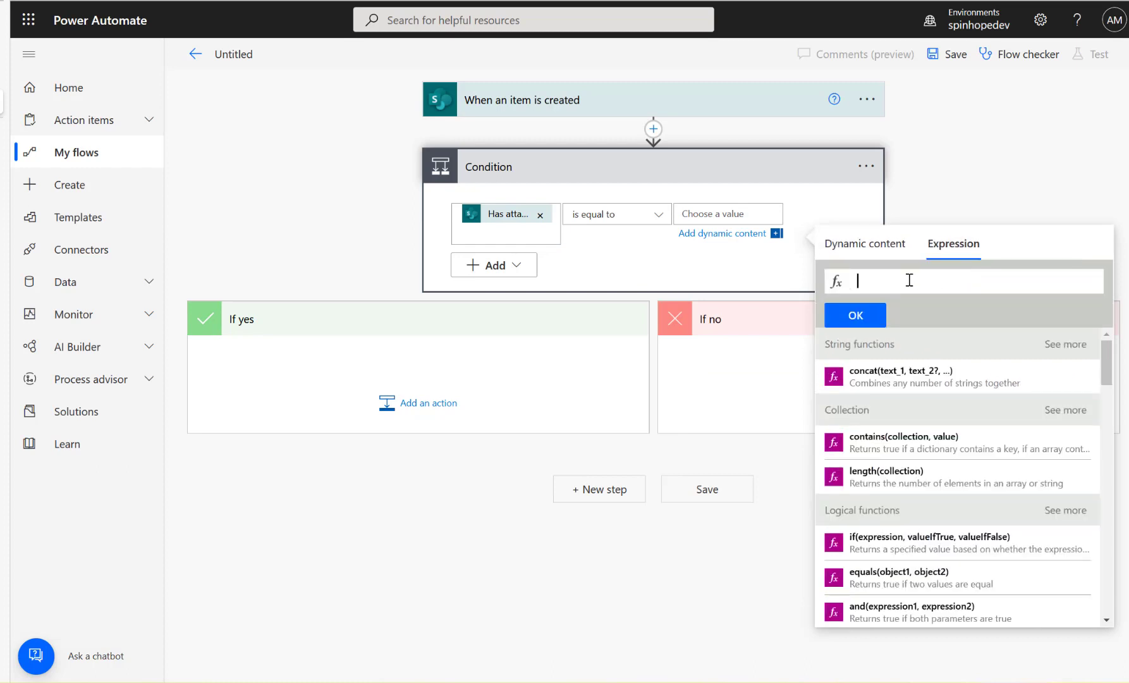
text(tre)
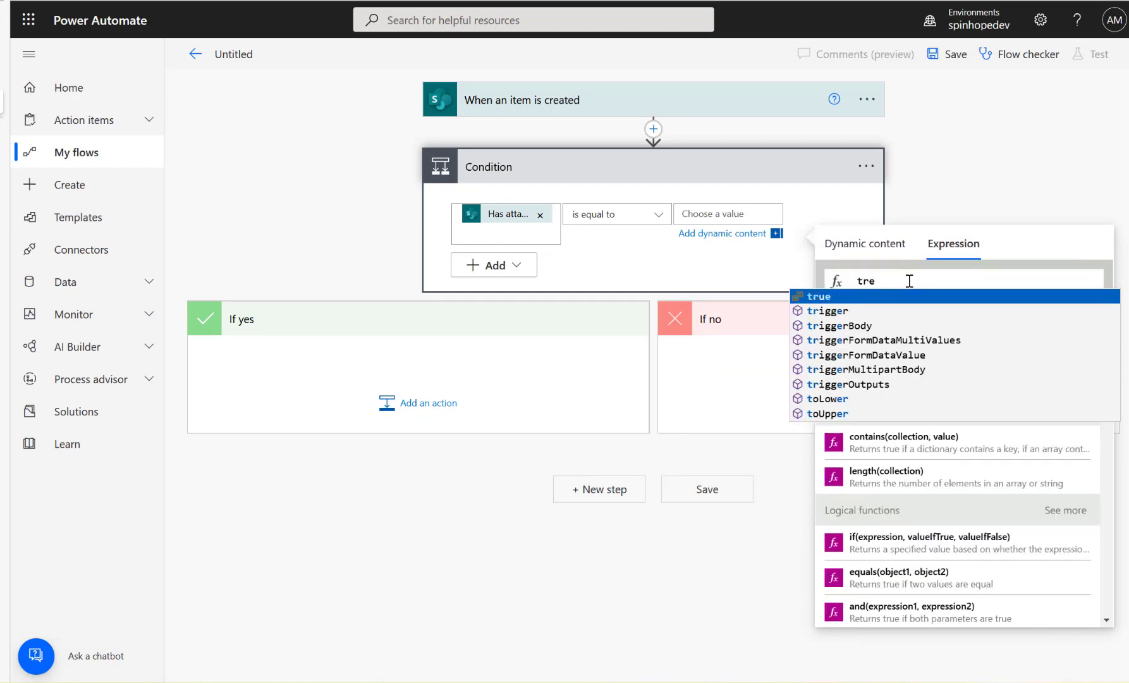
key(Return)
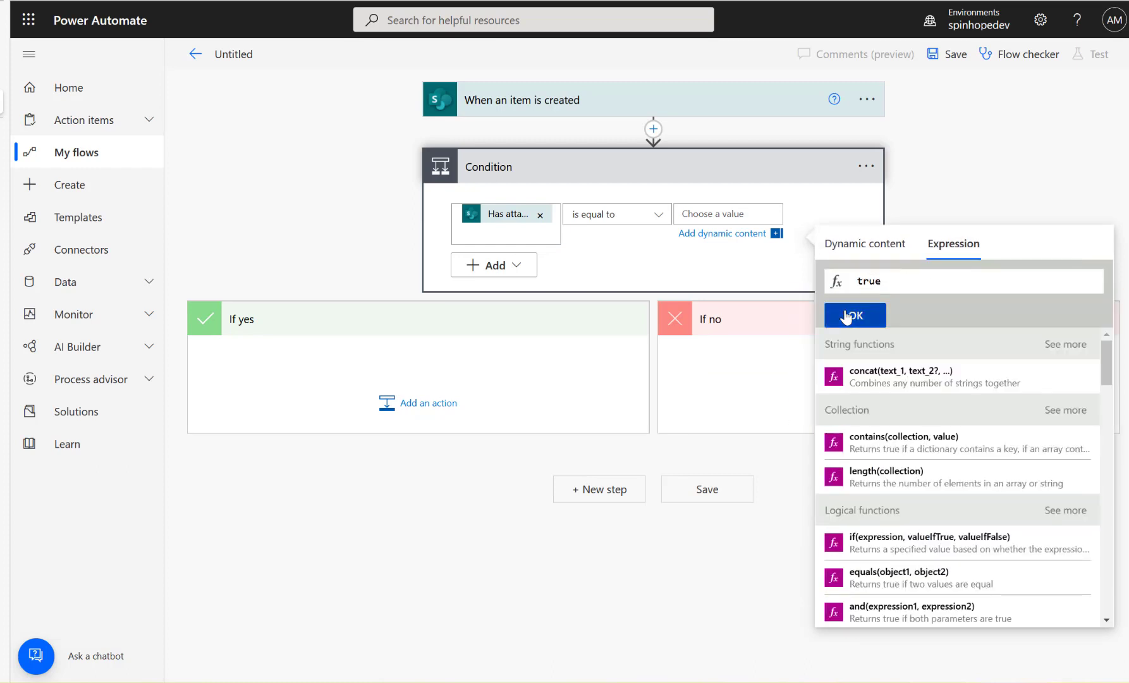
click(846, 316)
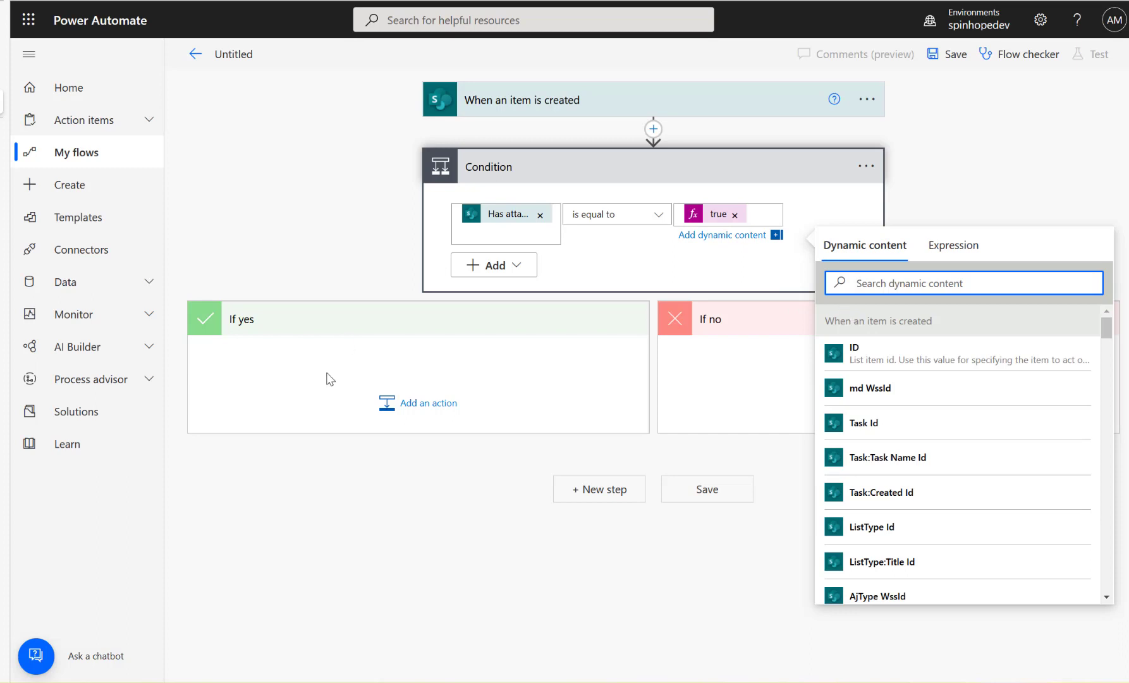
Step: Add a SharePoint "Create item" action to the condition's If yes branch
click(446, 400)
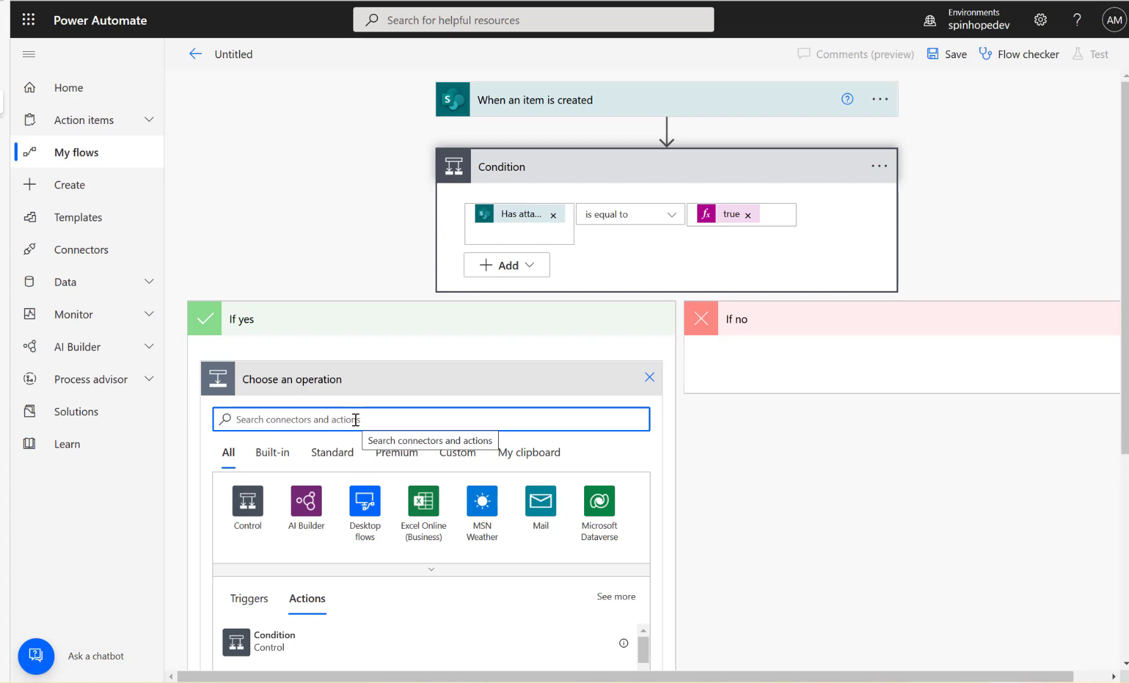
text(create)
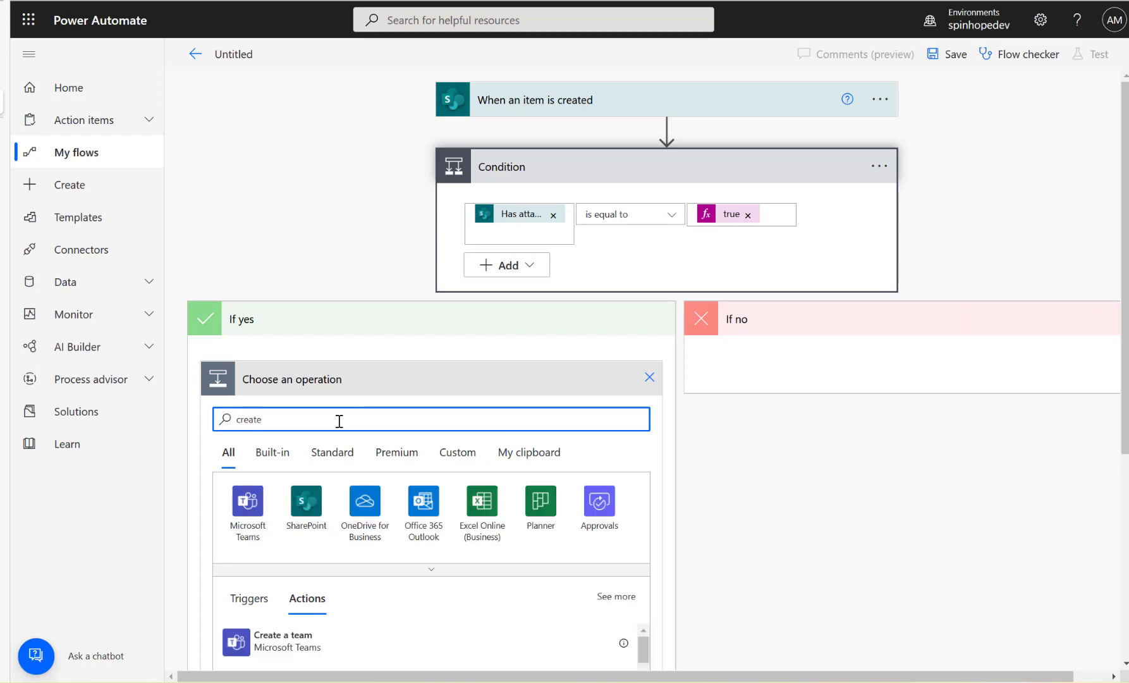
click(297, 526)
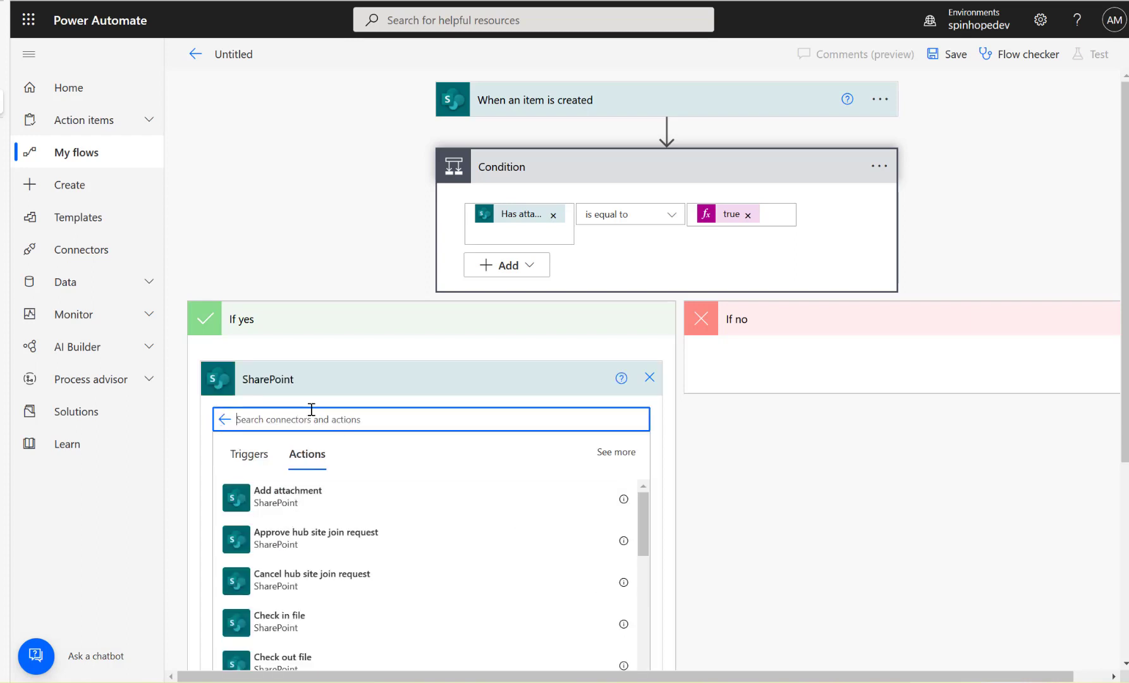
text(create)
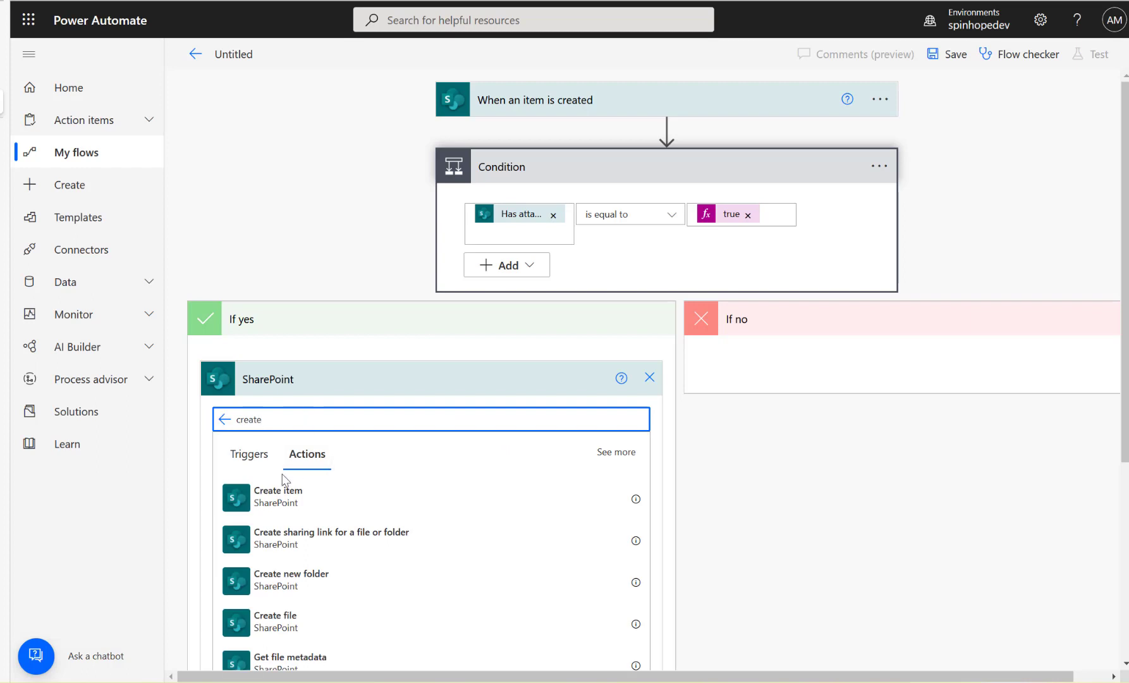
click(292, 499)
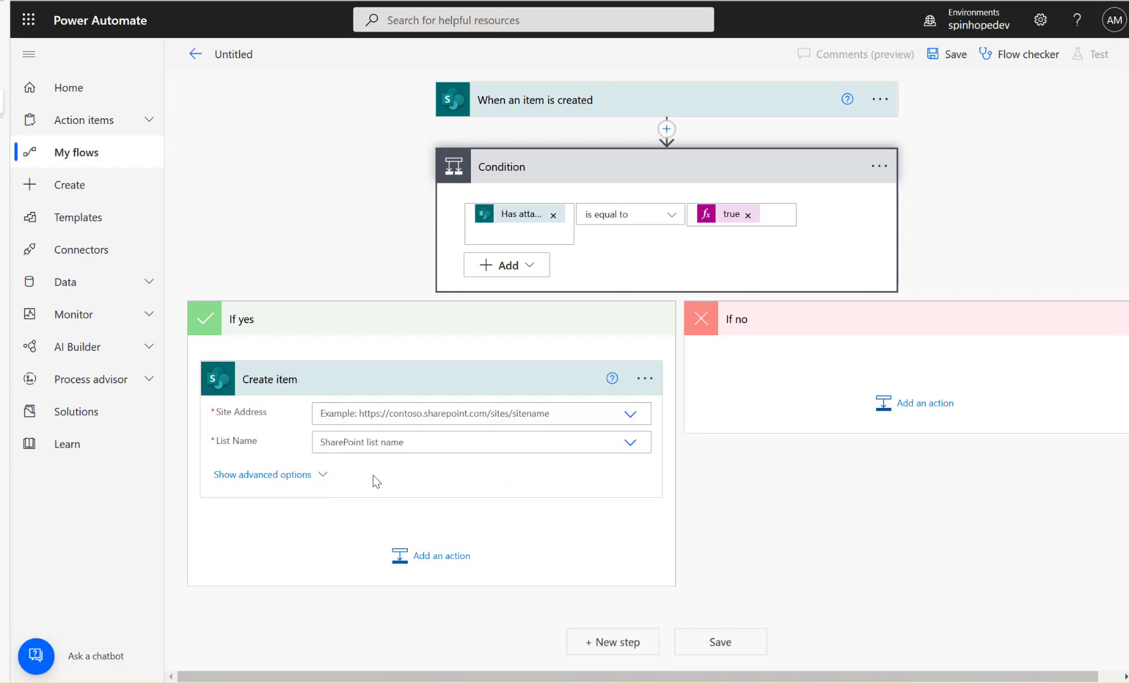
Step: Set the Create item action's site address to Spinhope Ltd Team Site and its list name to ListB
click(627, 414)
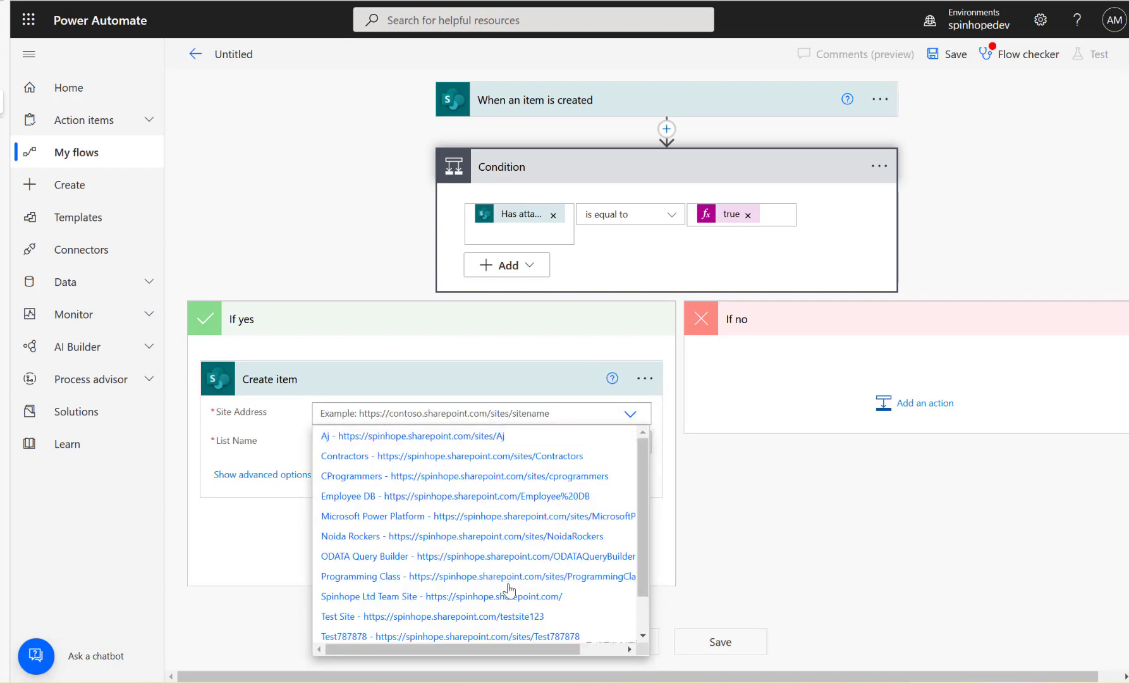
click(474, 599)
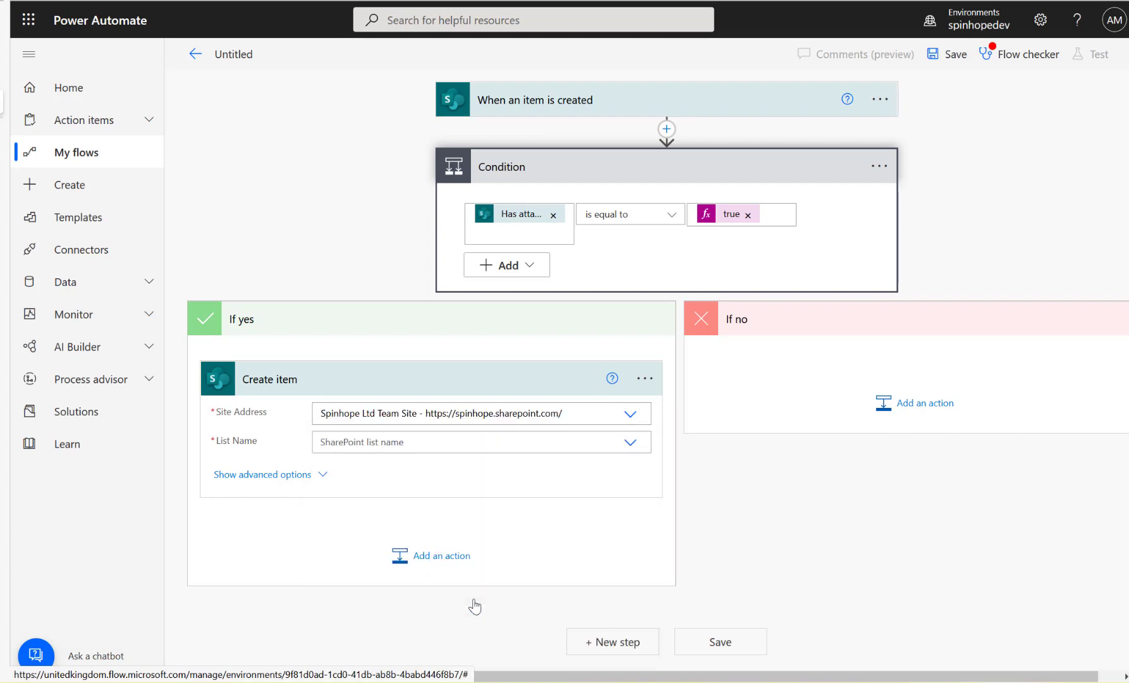
click(631, 443)
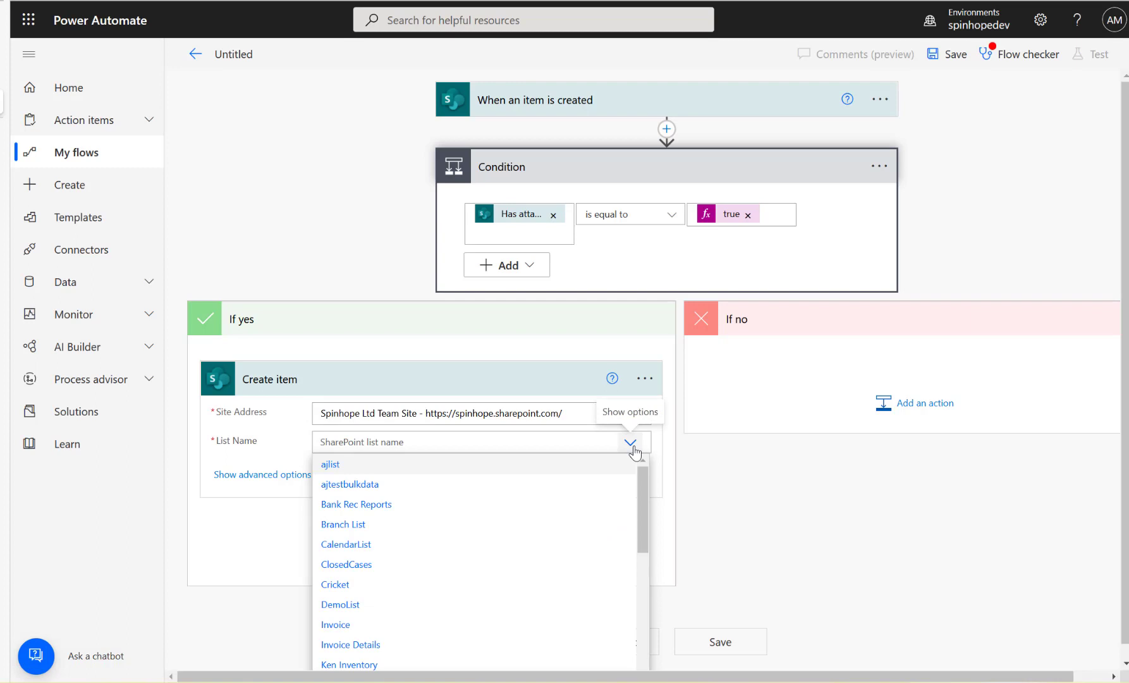
click(476, 441)
text(lib)
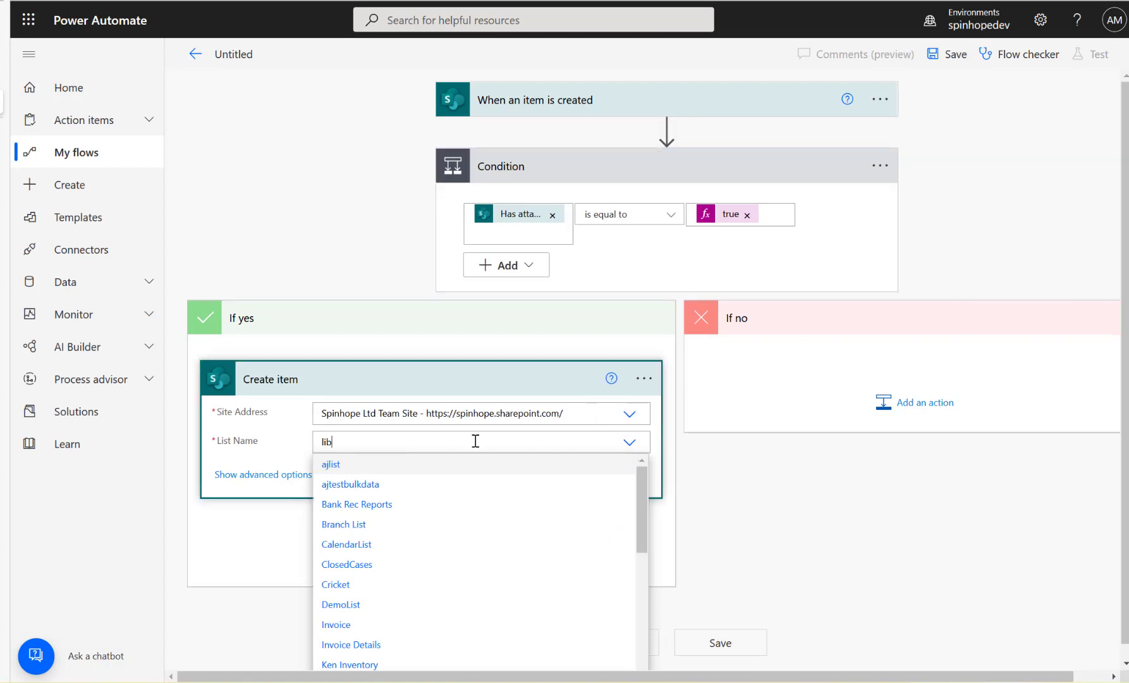
key(BackSpace)
text(st)
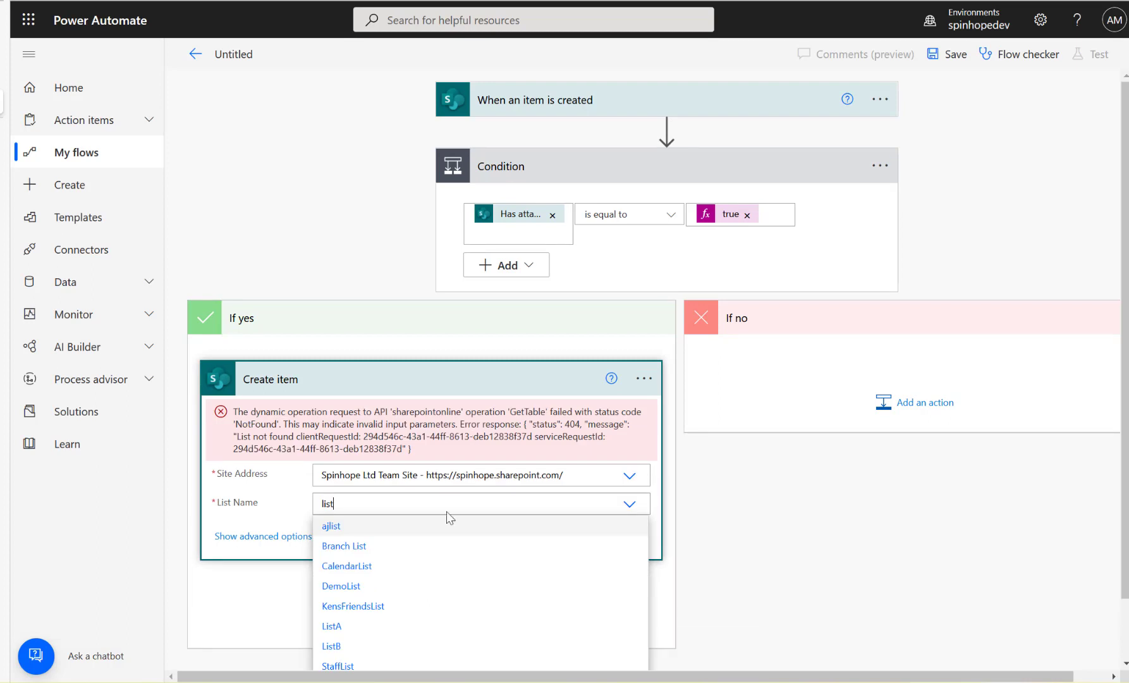
click(361, 652)
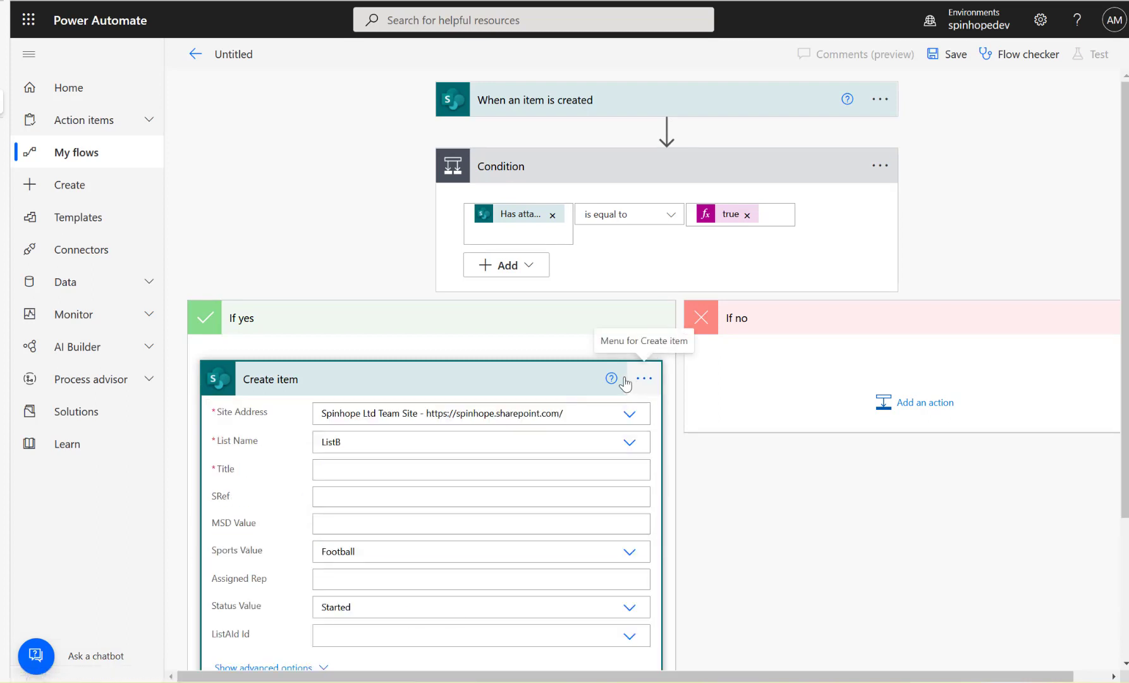
Step: Fill the Title field of the Create item action with the trigger's dynamic value Name
click(397, 469)
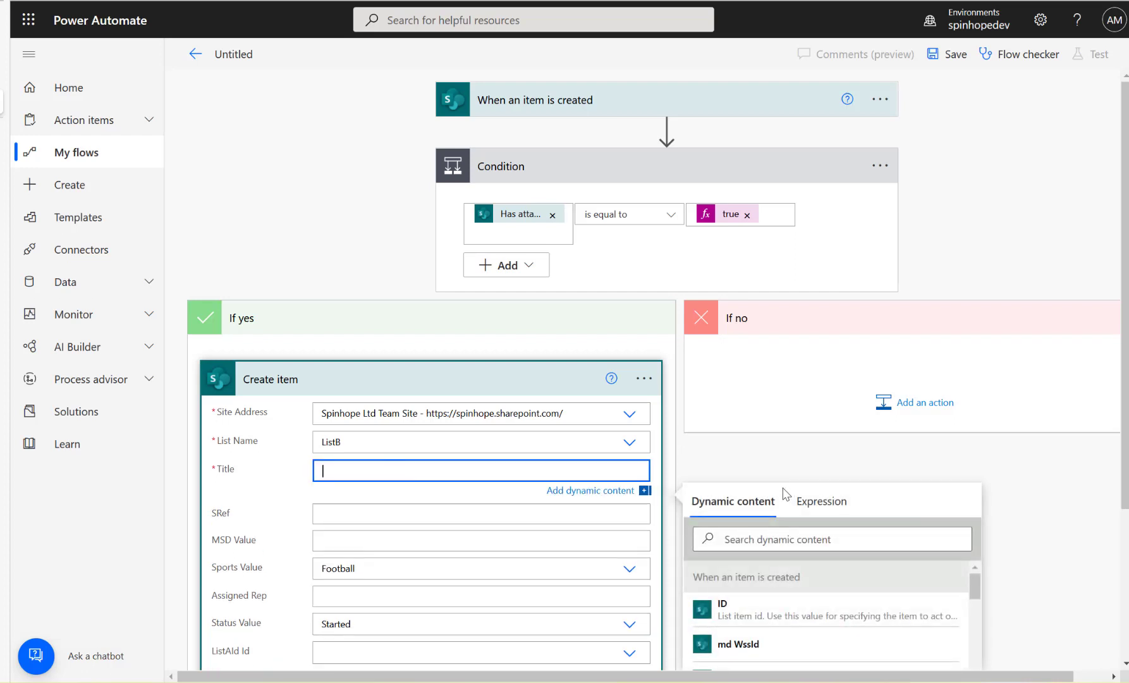
click(733, 539)
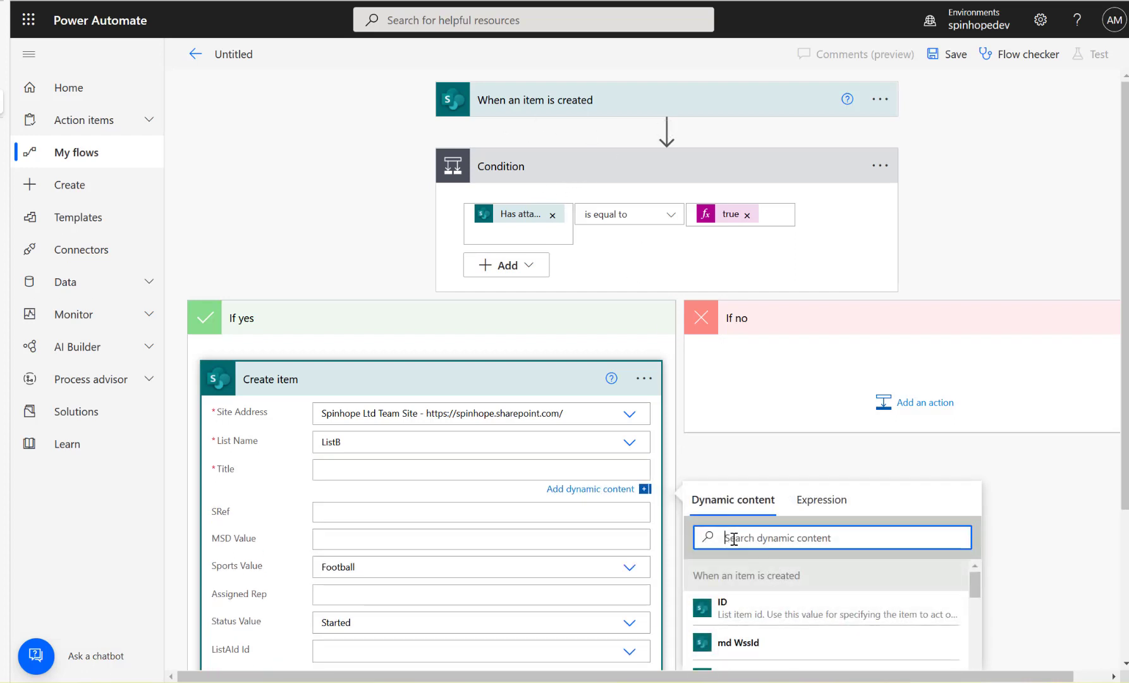
text(name)
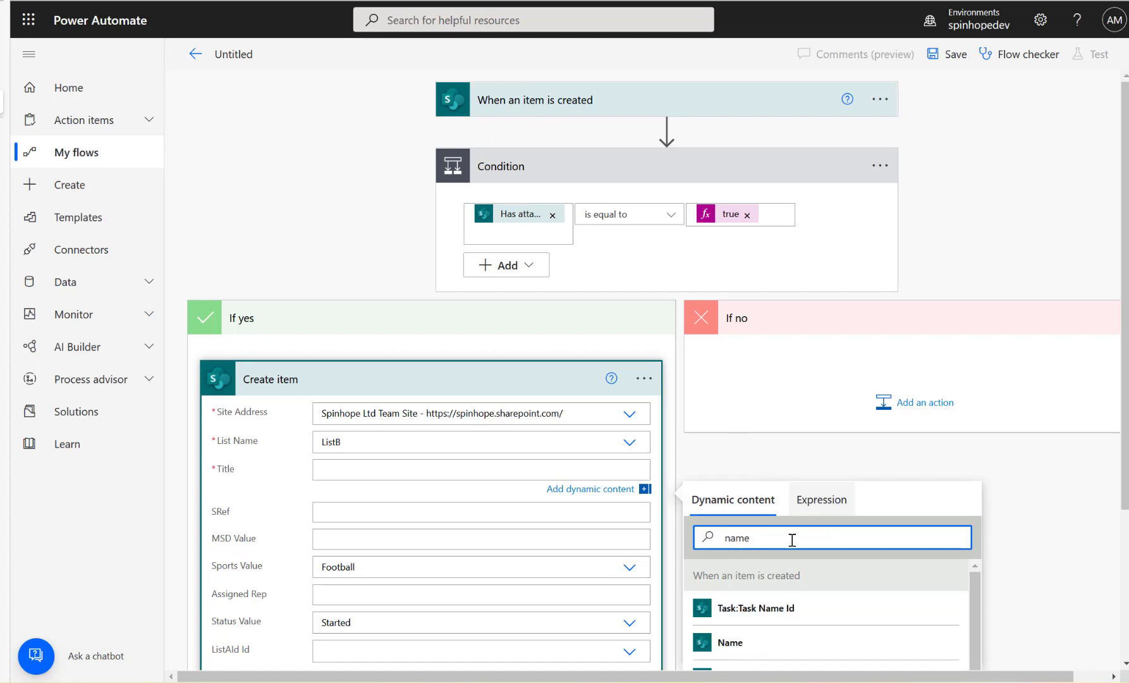
click(746, 641)
scroll(523, 439, down, 3)
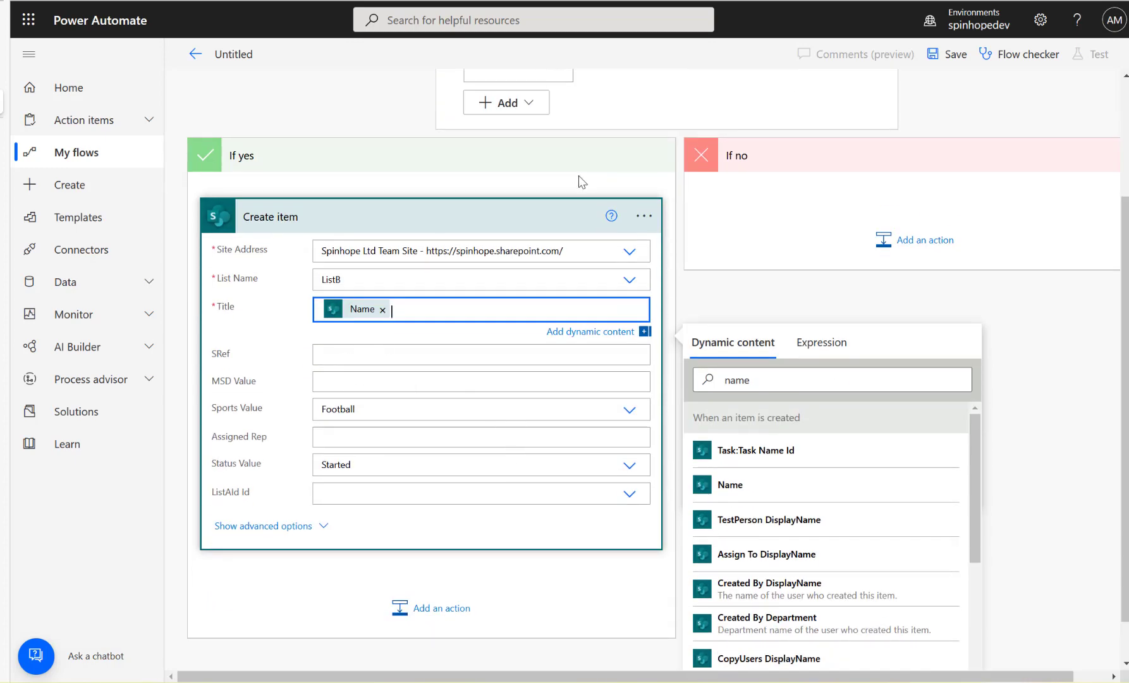
Step: Rename the Create item action to "Create item ListB" and collapse its card
scroll(580, 177, up, 3)
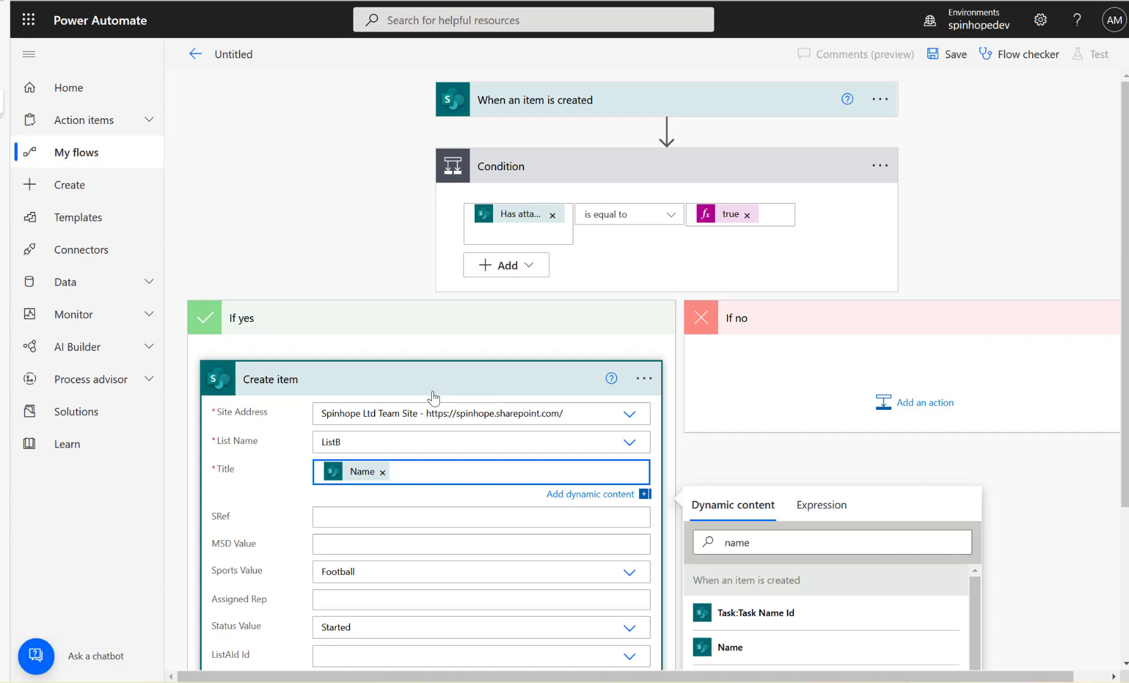
click(644, 378)
click(716, 329)
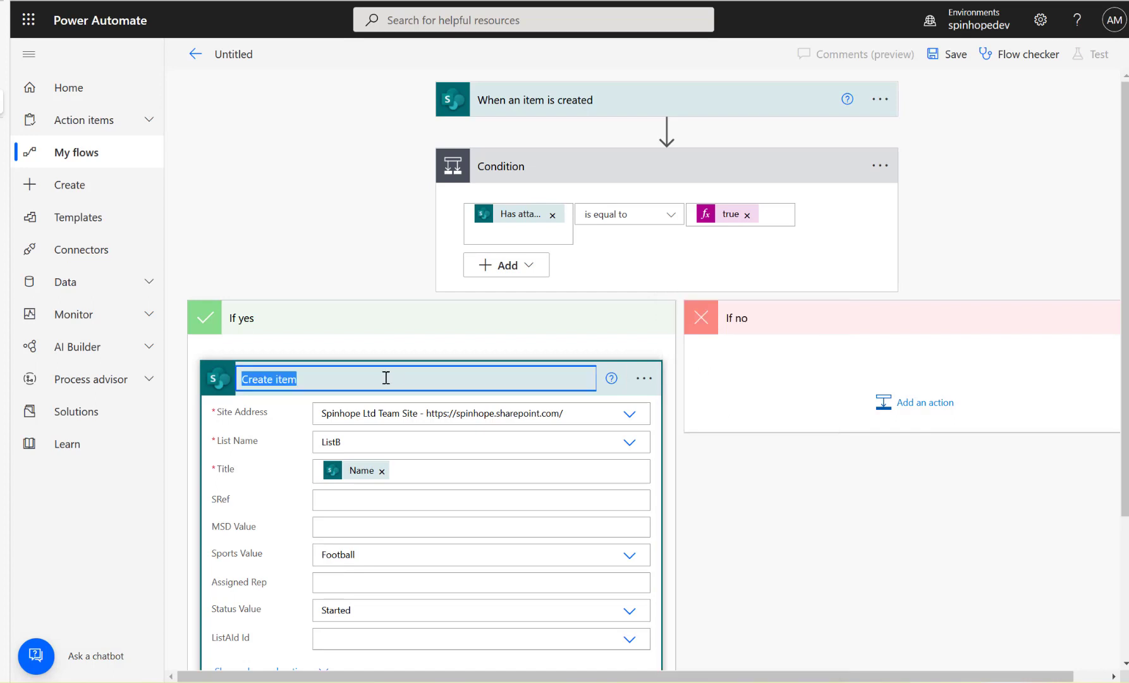
click(392, 378)
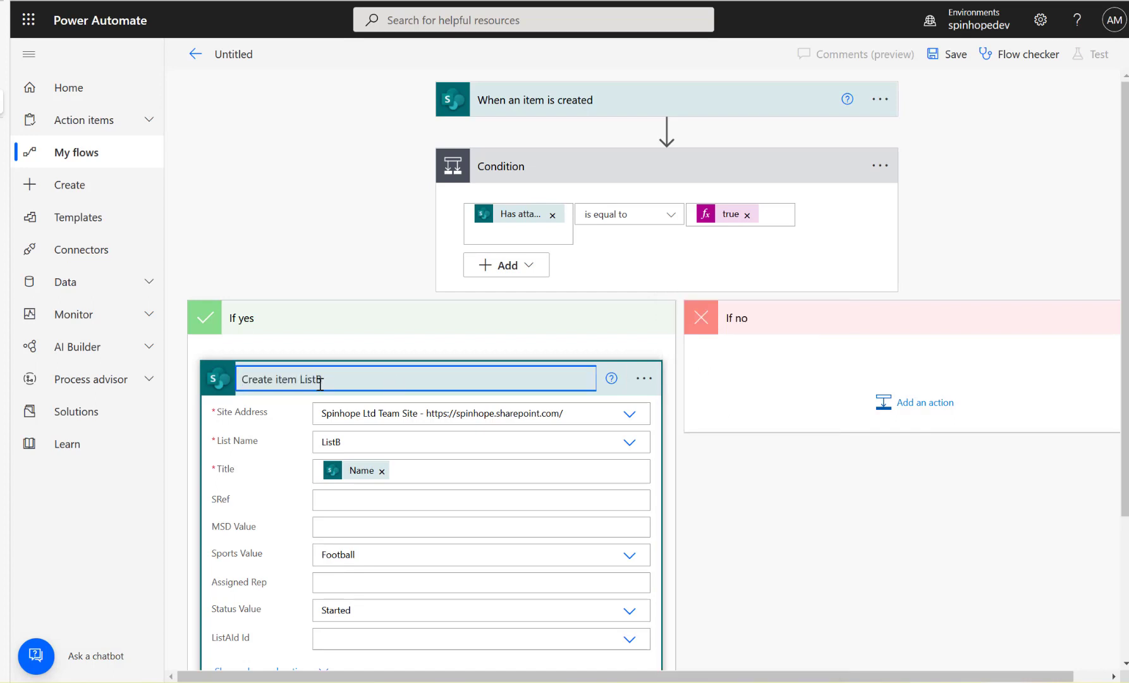
click(850, 519)
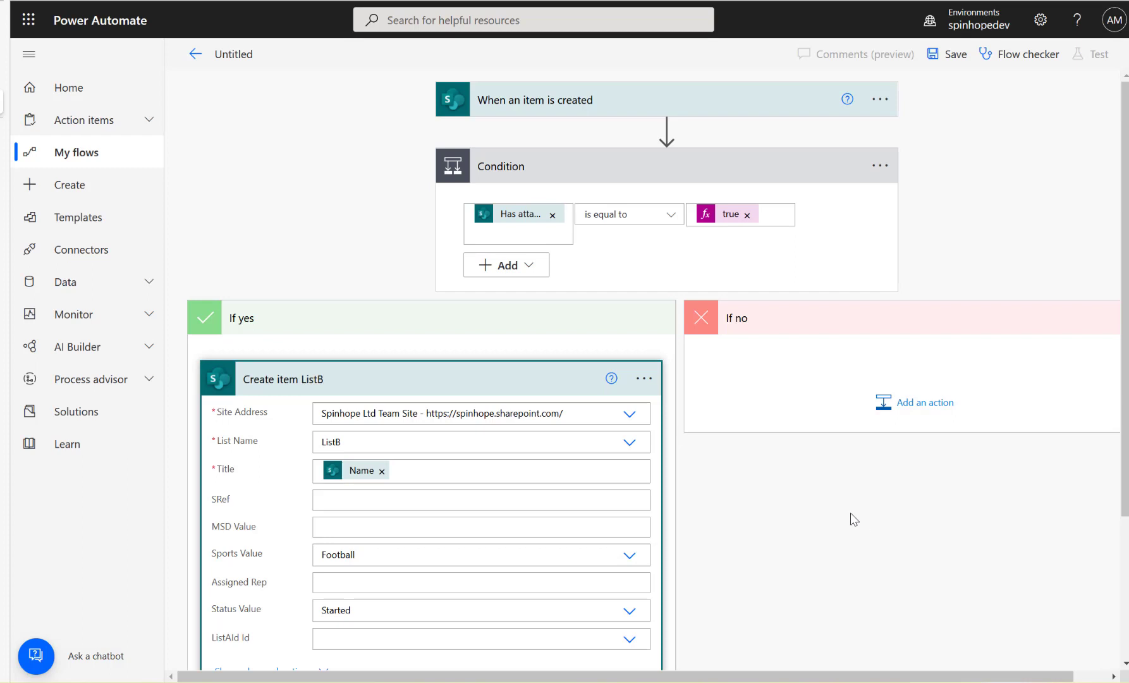
click(445, 382)
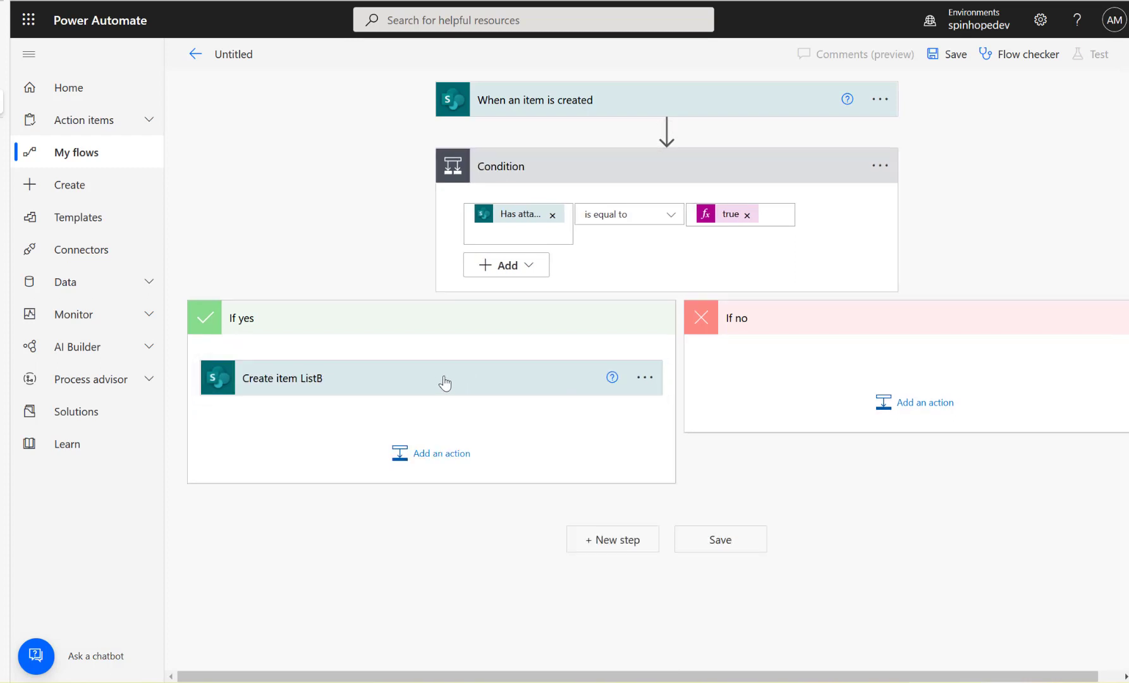
Step: Rename the trigger to "When an item is created ajlist"
click(879, 99)
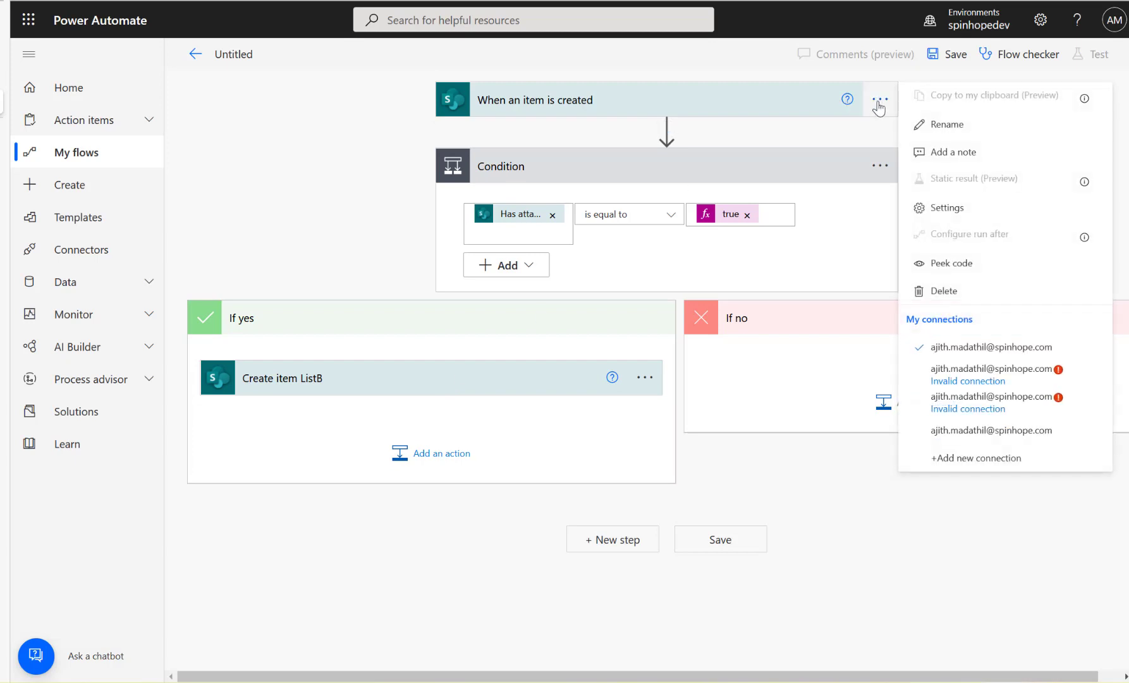
click(942, 139)
click(656, 100)
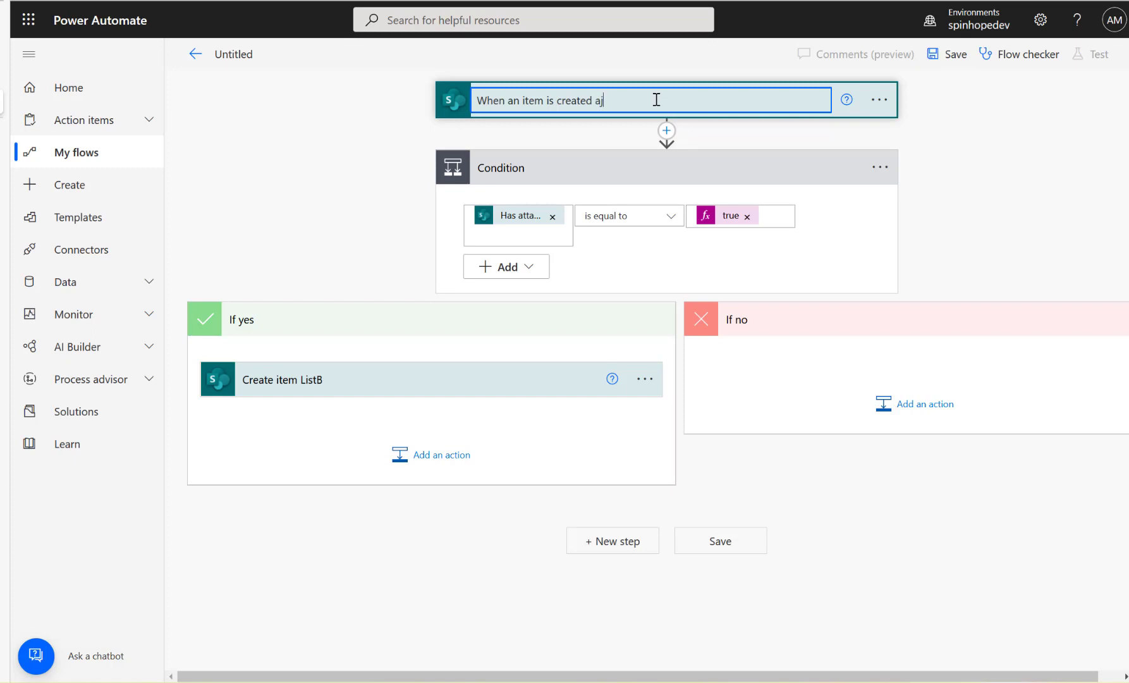
click(335, 175)
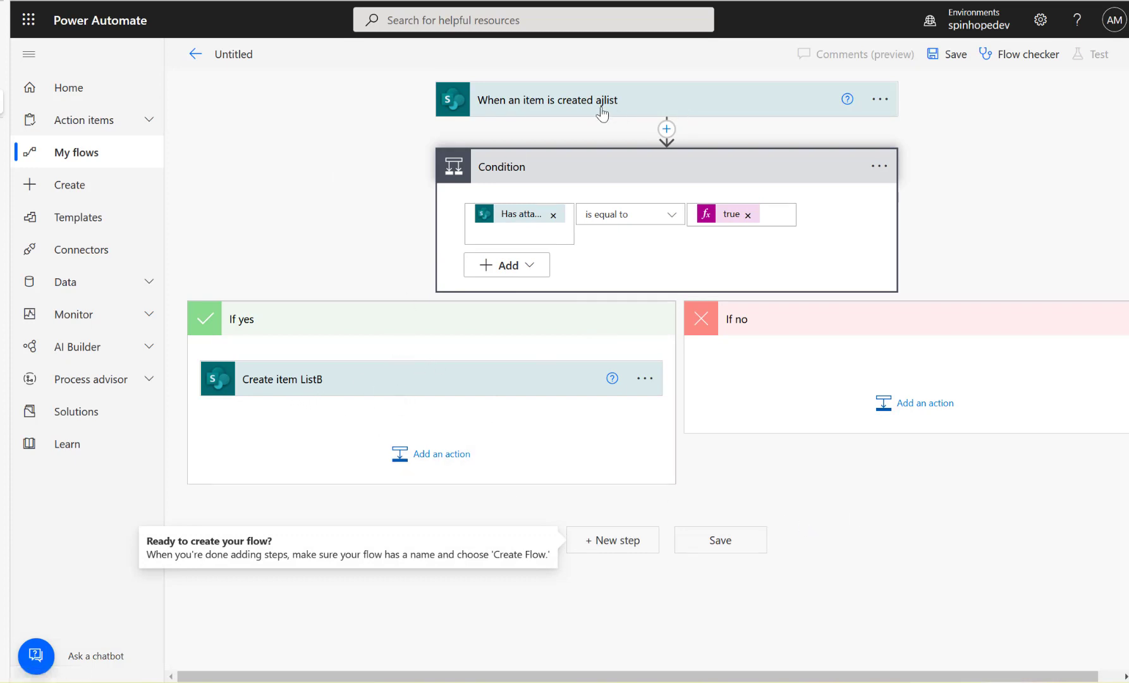
Step: Add a SharePoint "Get attachments" action below Create item ListB in the If yes branch
click(461, 454)
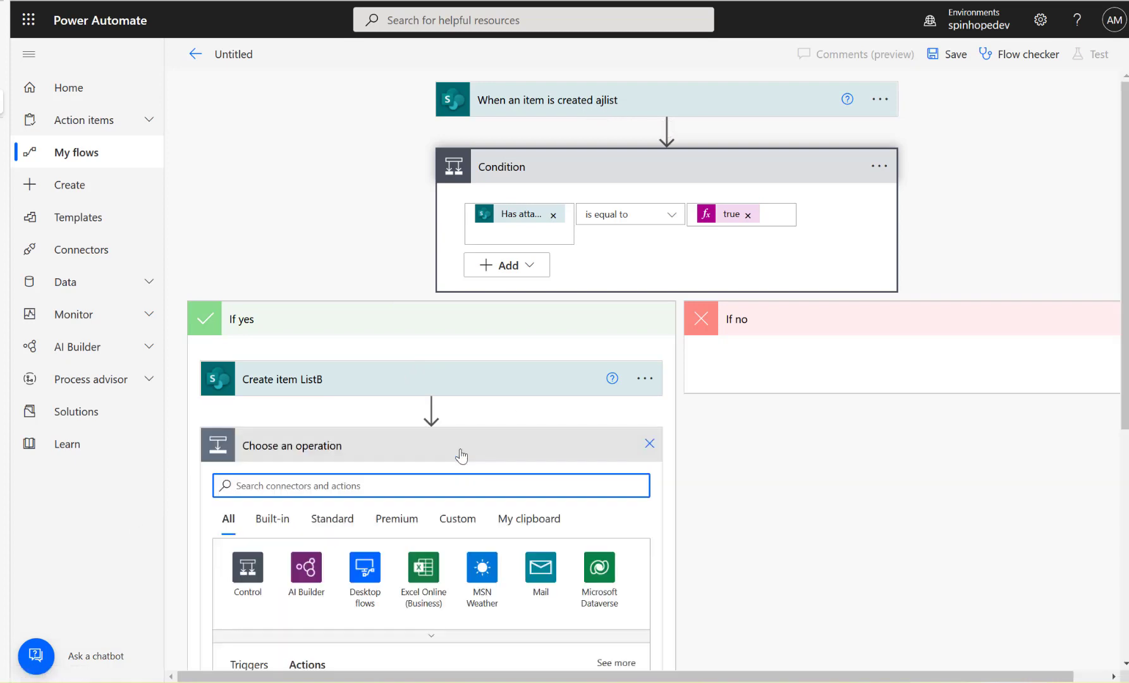
text(get atta)
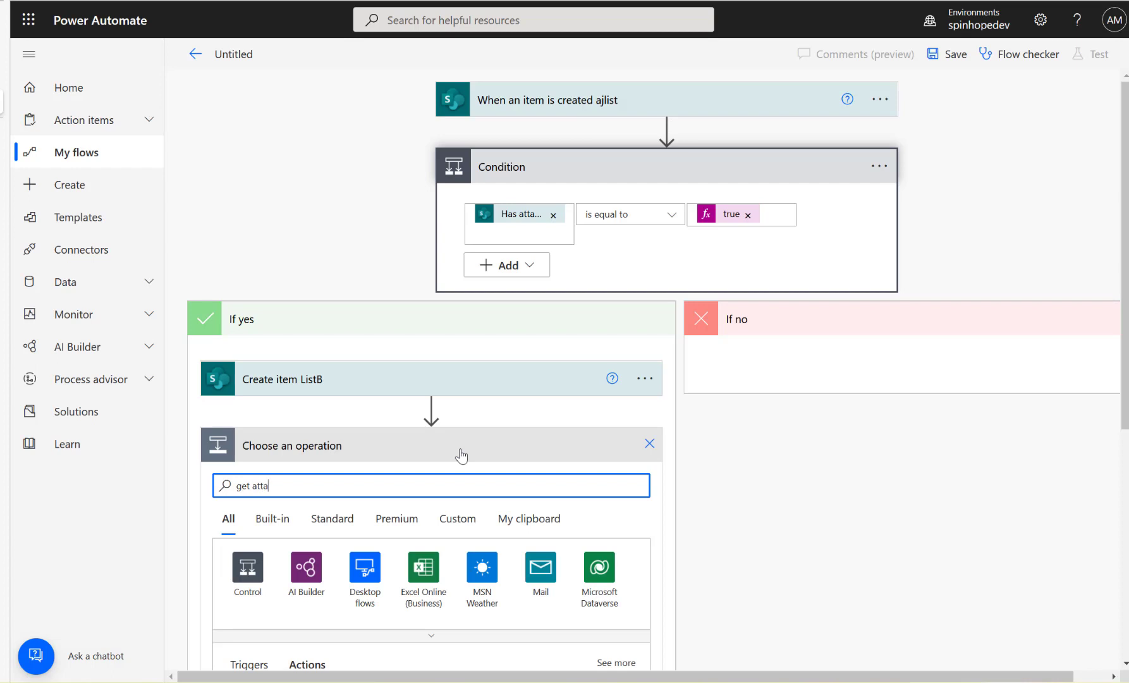
text(ch)
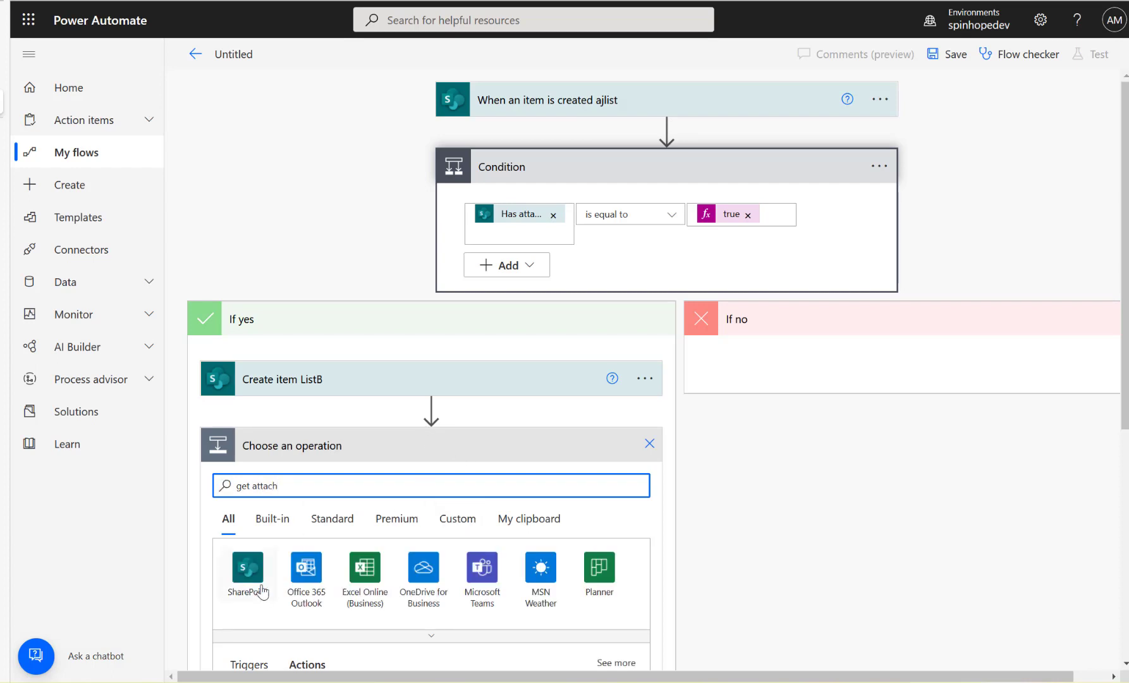
click(261, 591)
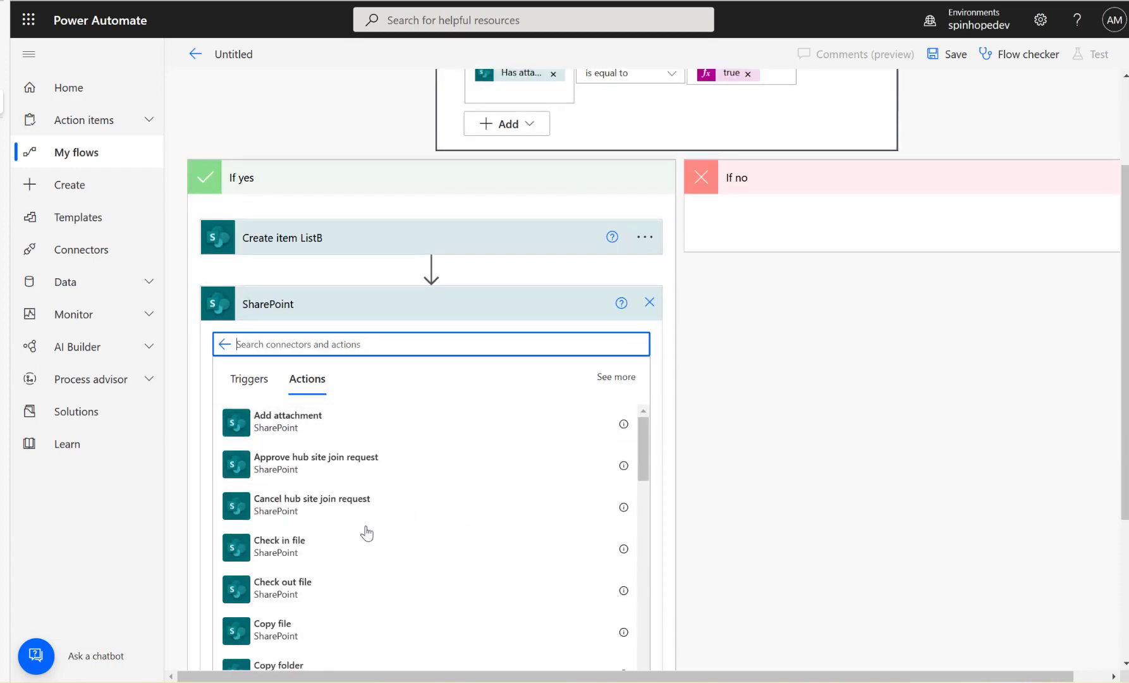
text(get att)
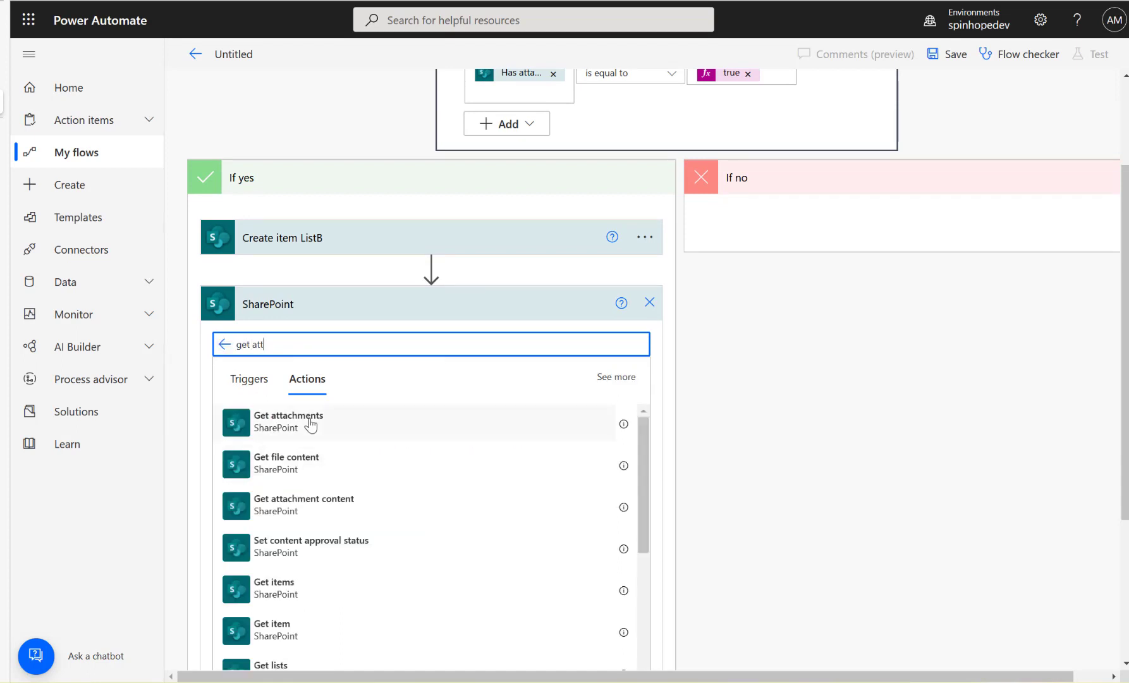
click(310, 422)
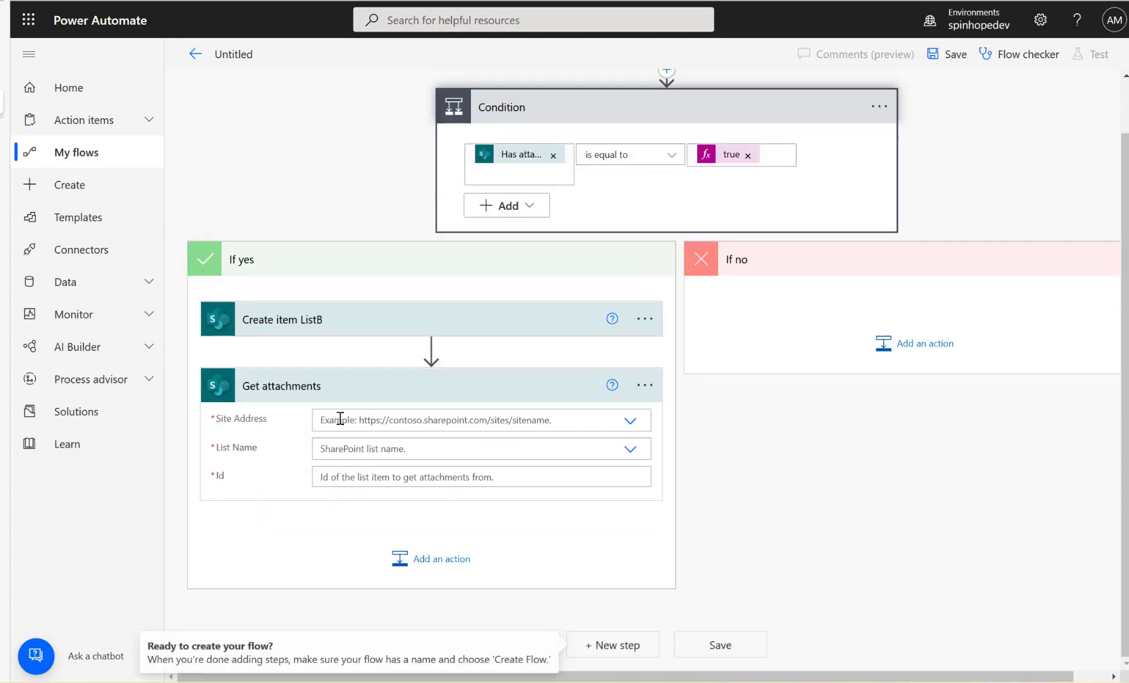
Step: Set the Get attachments site address to Spinhope Ltd Team Site and its list name to ajlist, matching the trigger's list
click(634, 422)
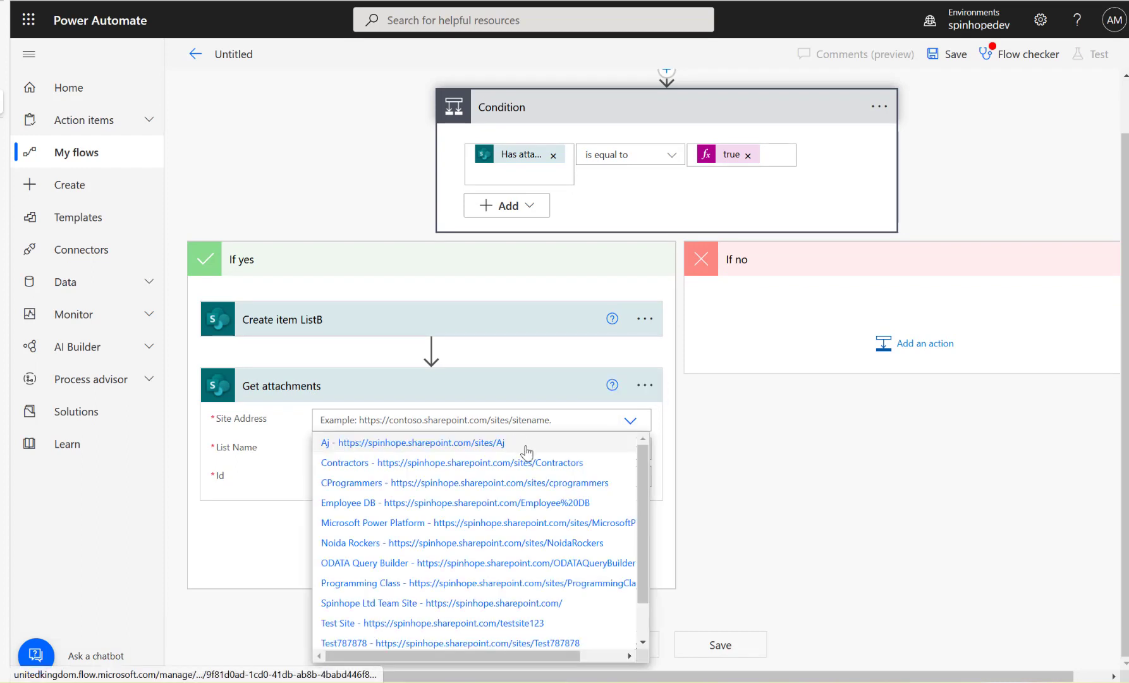
click(512, 604)
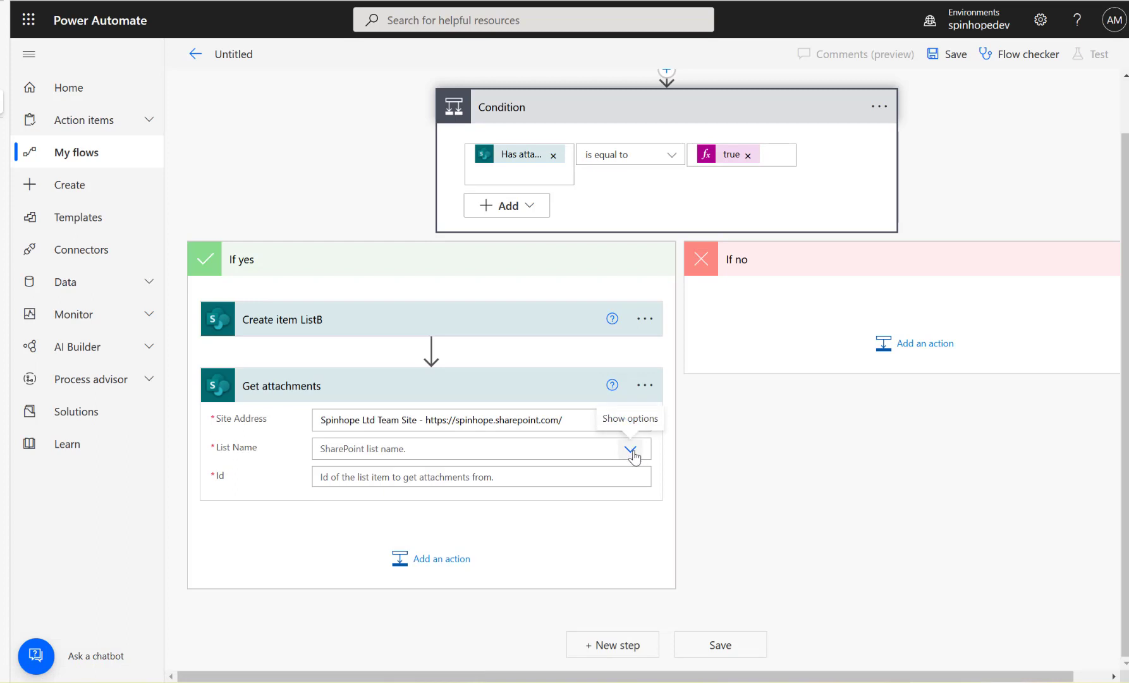
scroll(626, 436, up, 2)
click(590, 114)
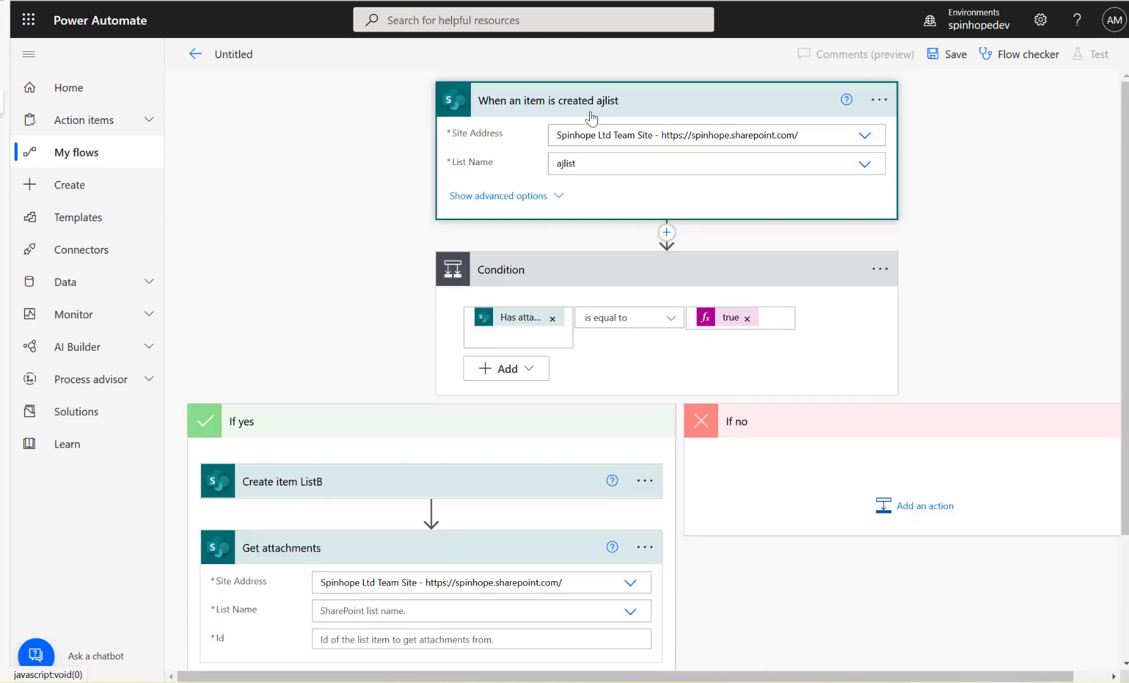
scroll(597, 408, down, 2)
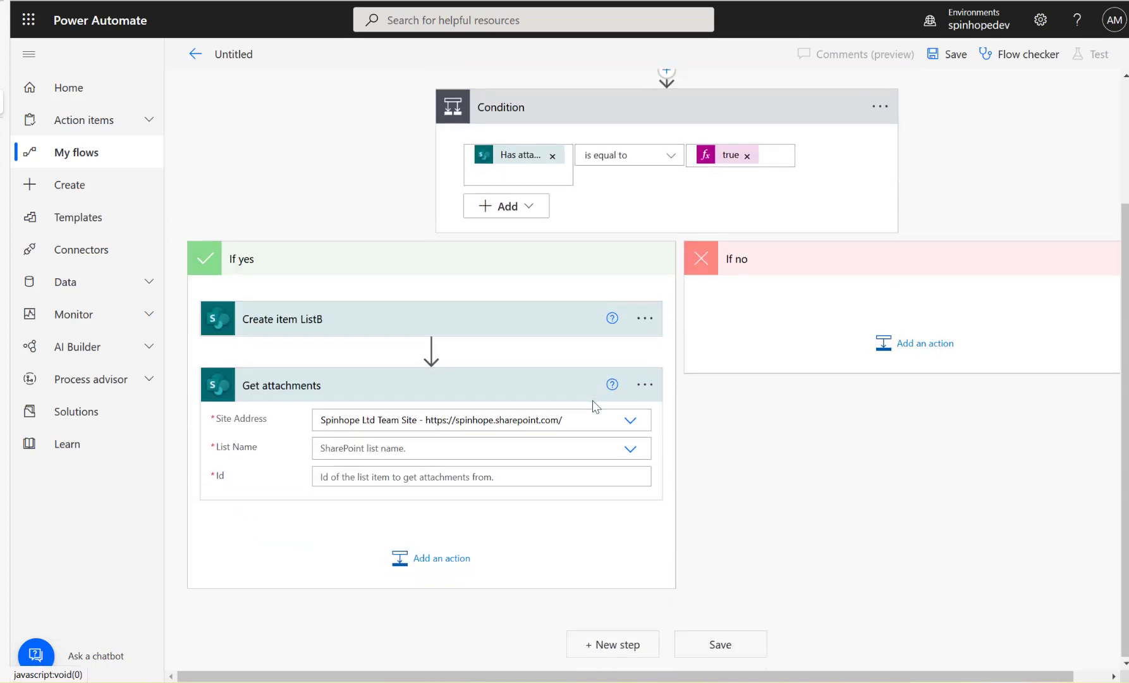
click(630, 448)
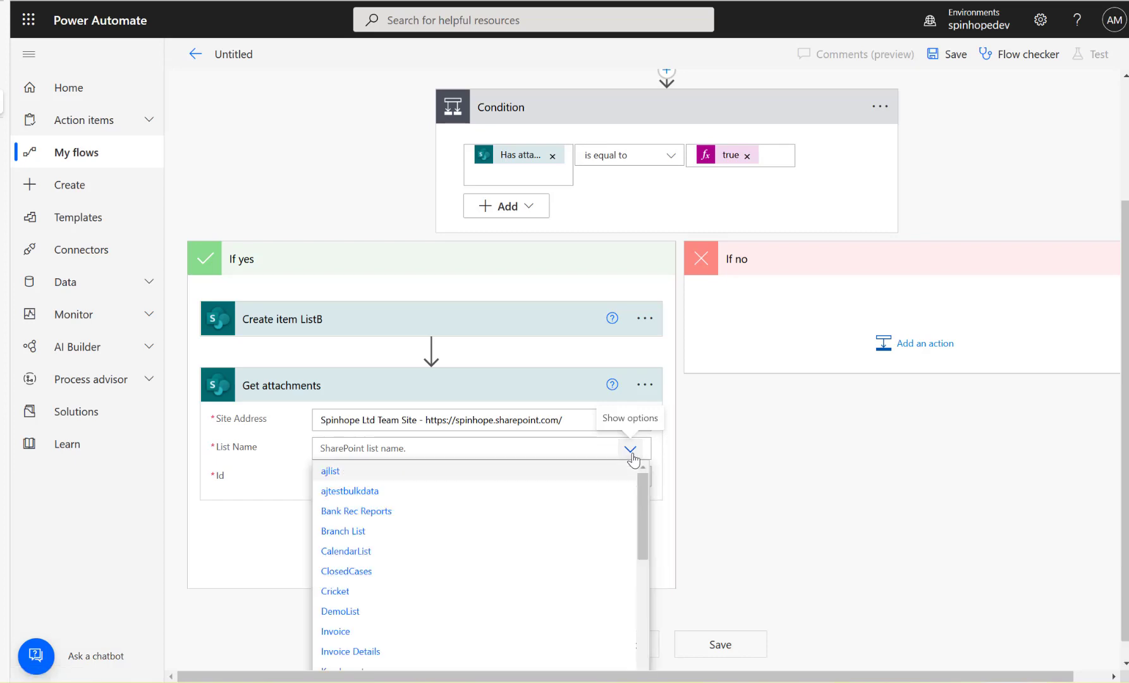
click(394, 471)
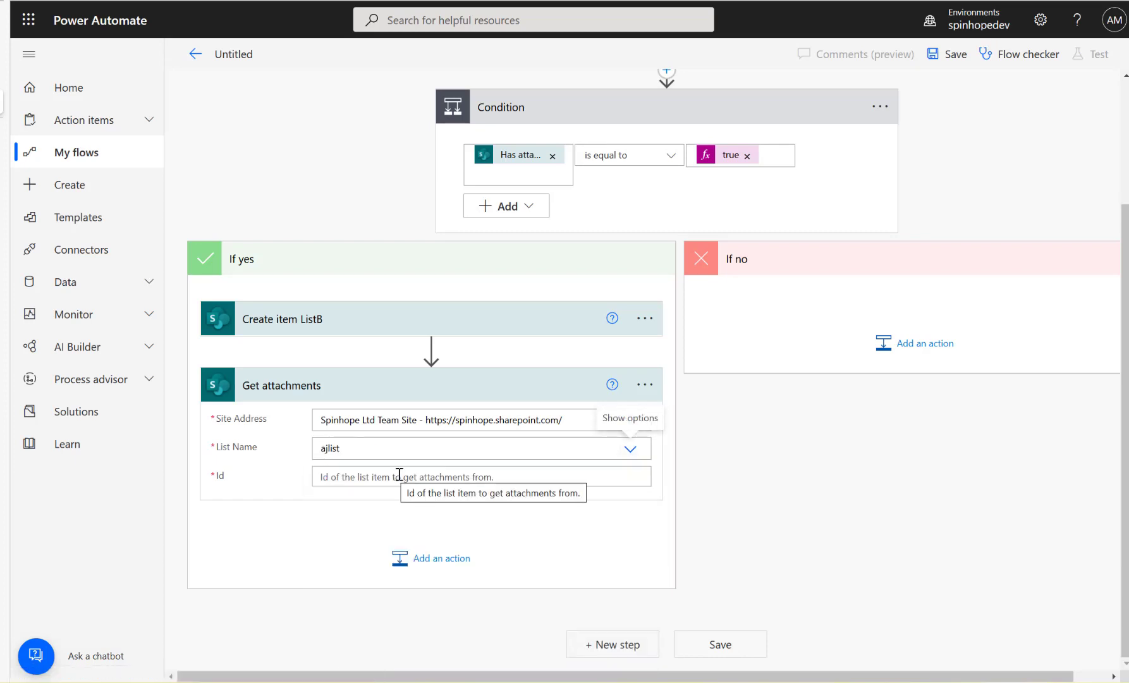
Step: Set the Get attachments Id to the ID of the "When an item is created ajlist" trigger
click(398, 476)
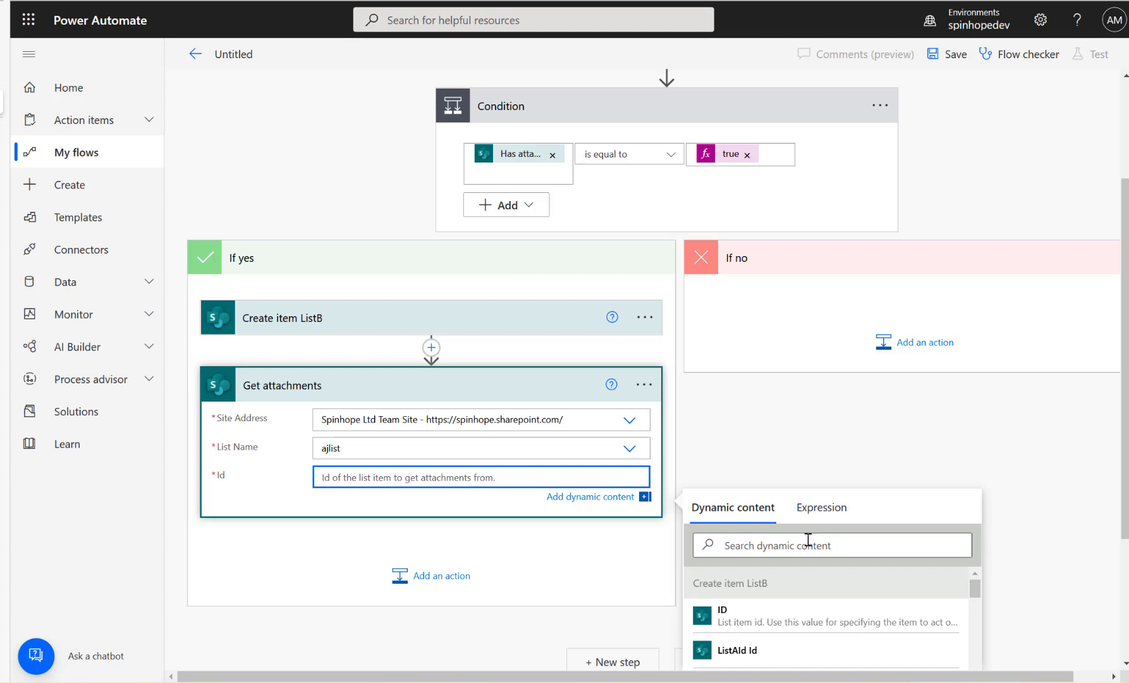
click(787, 545)
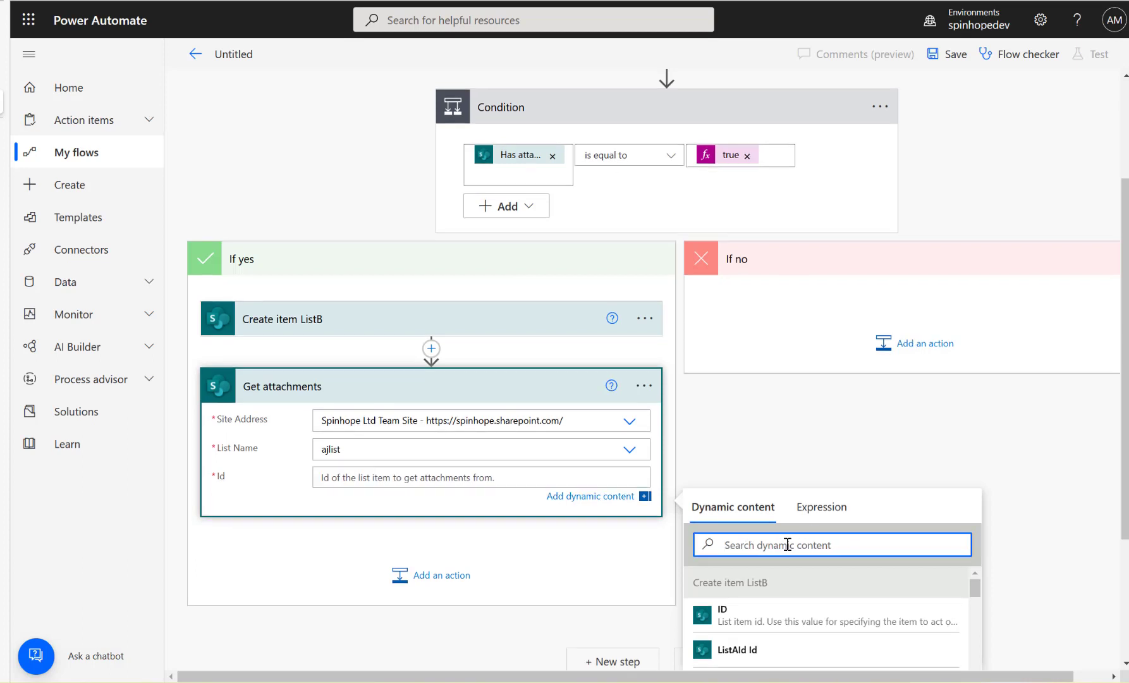
text(id)
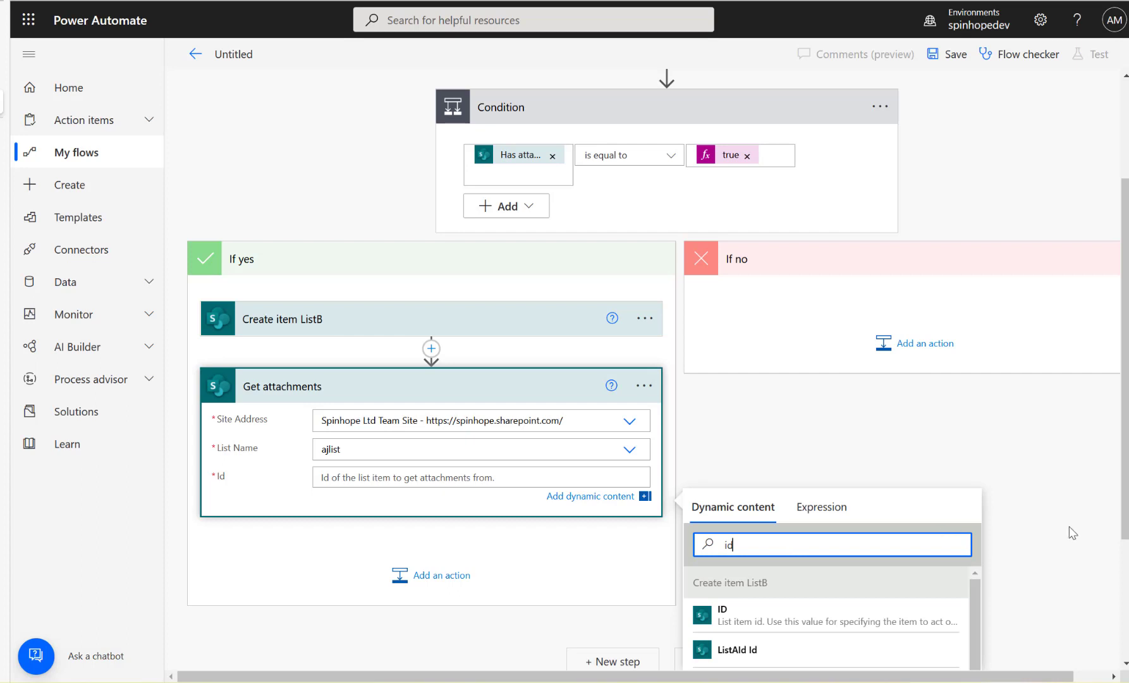
scroll(1070, 531, down, 3)
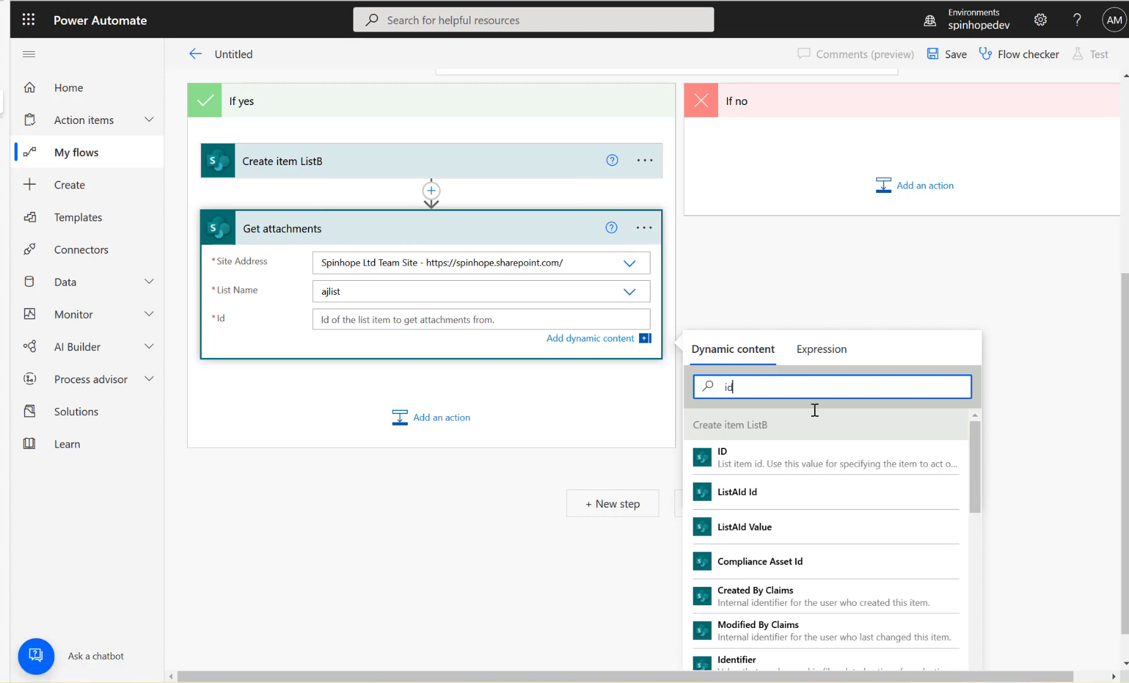
scroll(828, 458, down, 3)
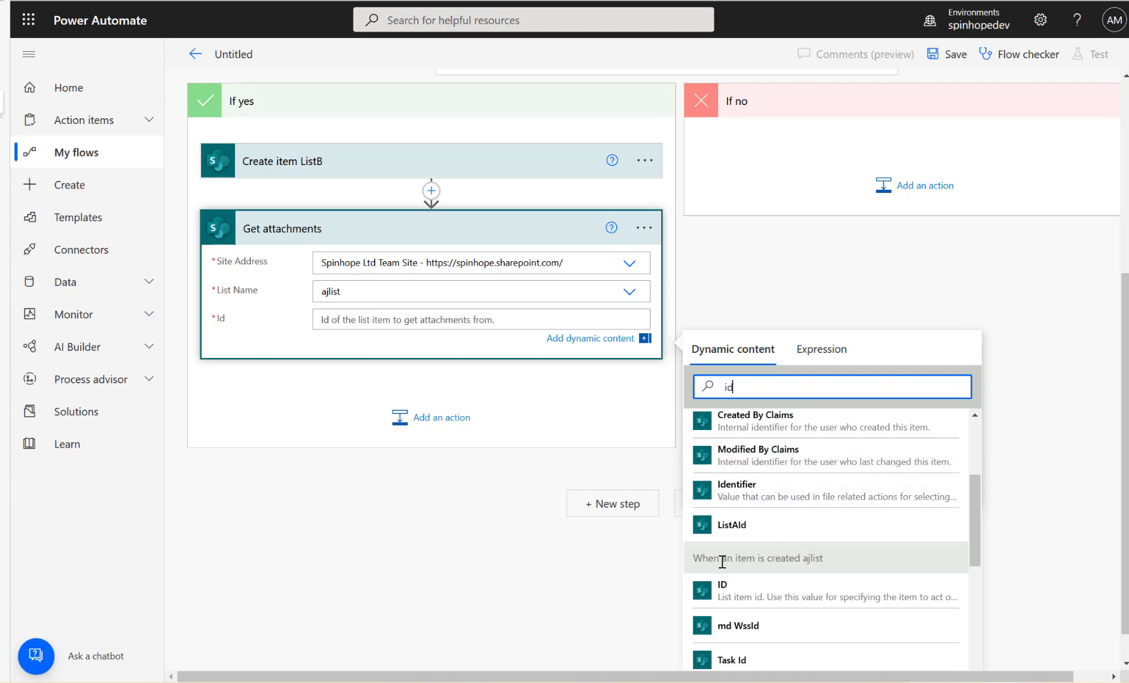
click(756, 594)
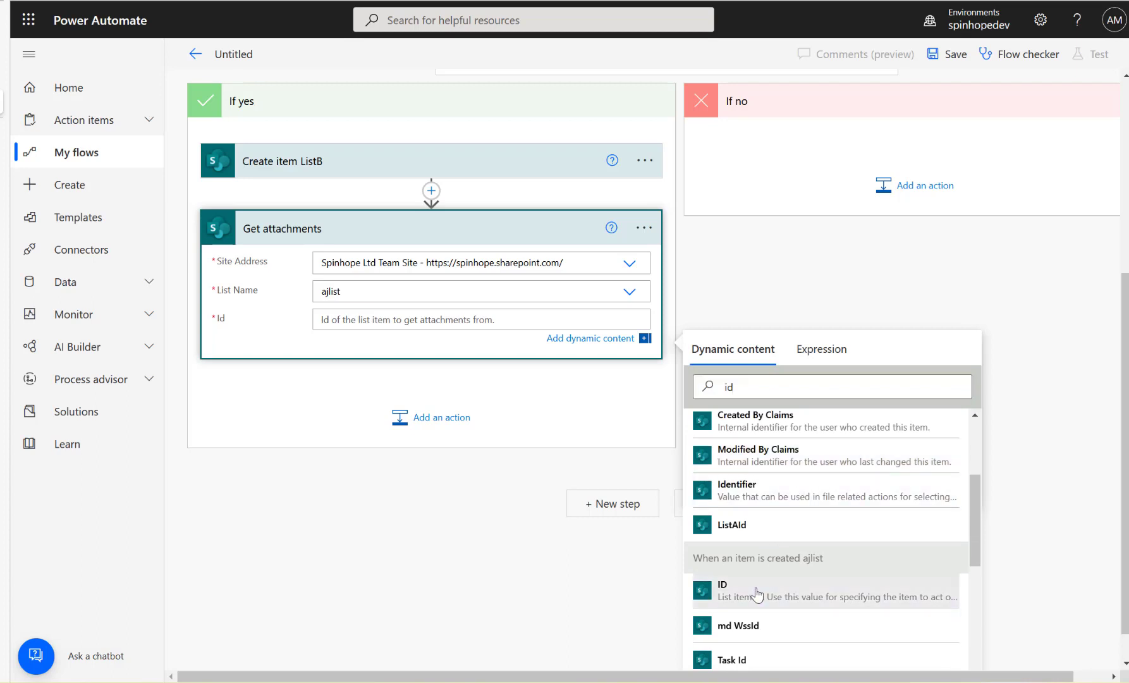
click(658, 239)
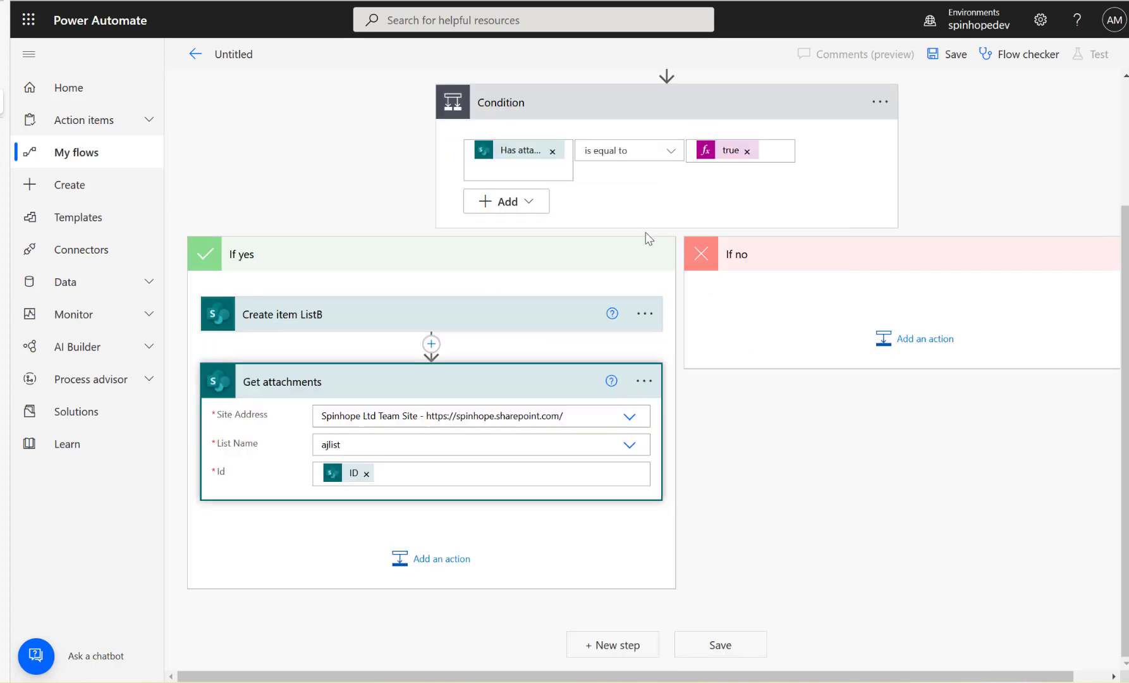
Step: Rename the Get attachments action to "Get attachments from ajlist"
click(644, 381)
click(704, 335)
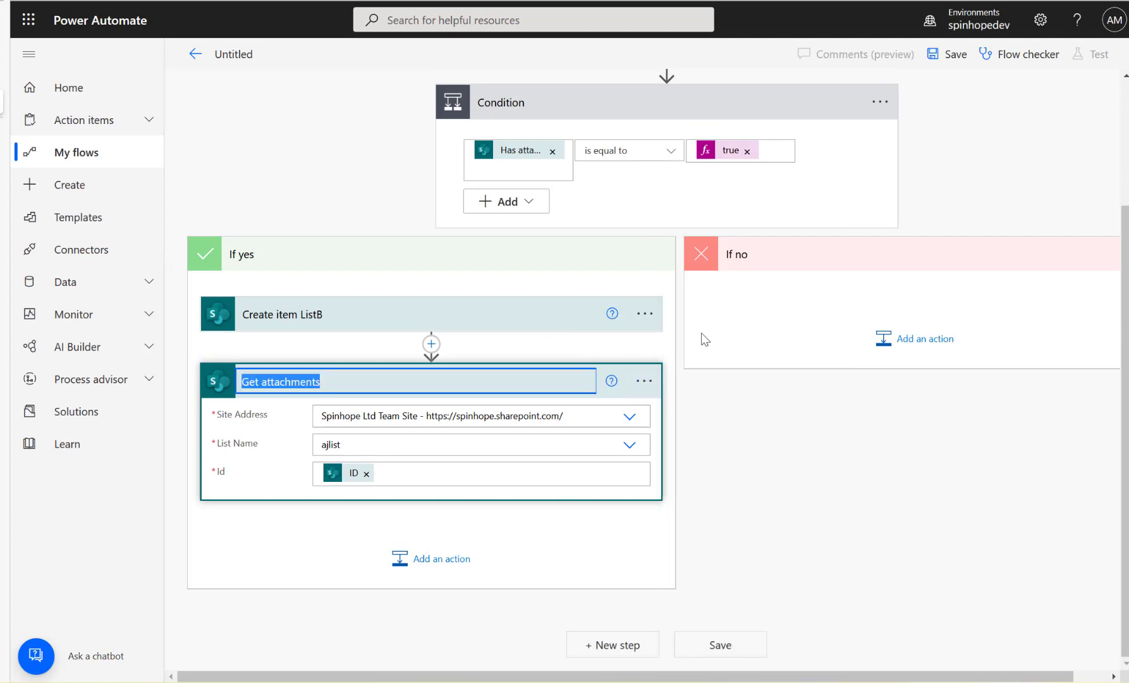
click(362, 381)
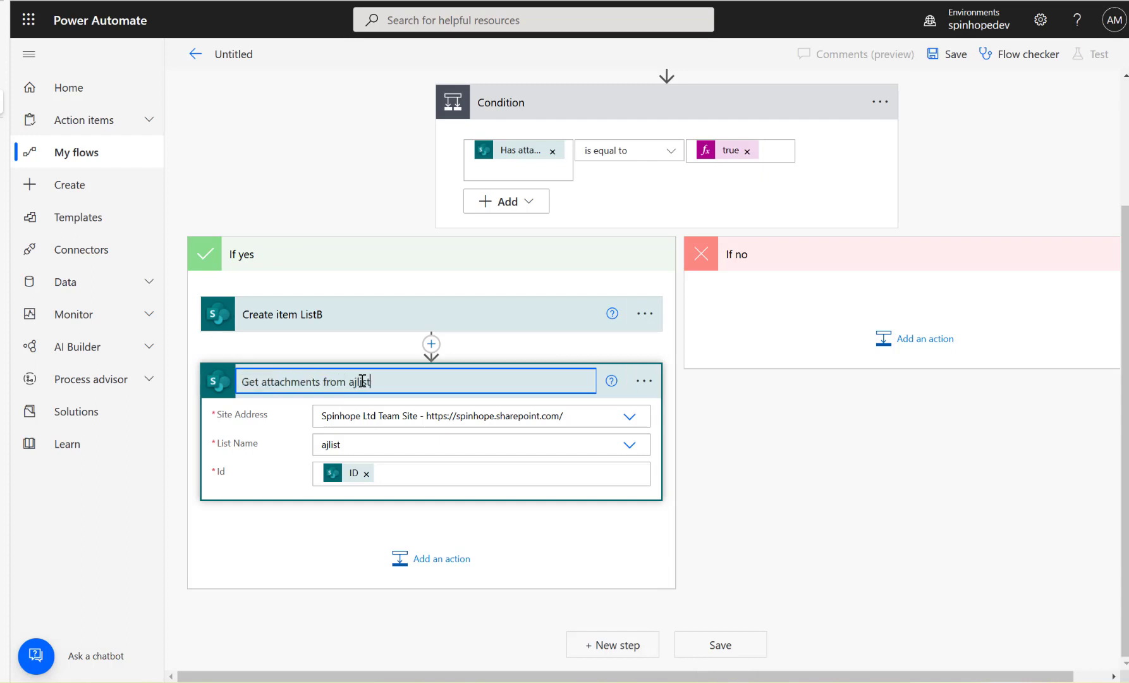
click(811, 209)
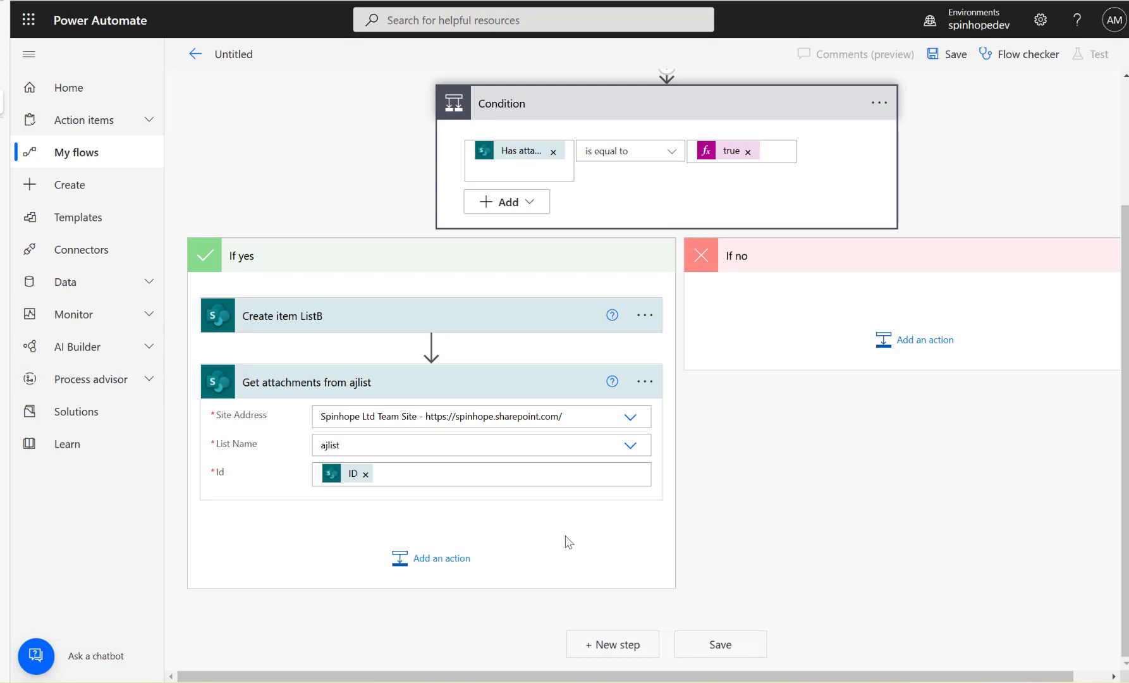
Step: Add a Data Operation Compose action below Get attachments from ajlist in the If yes branch
click(443, 570)
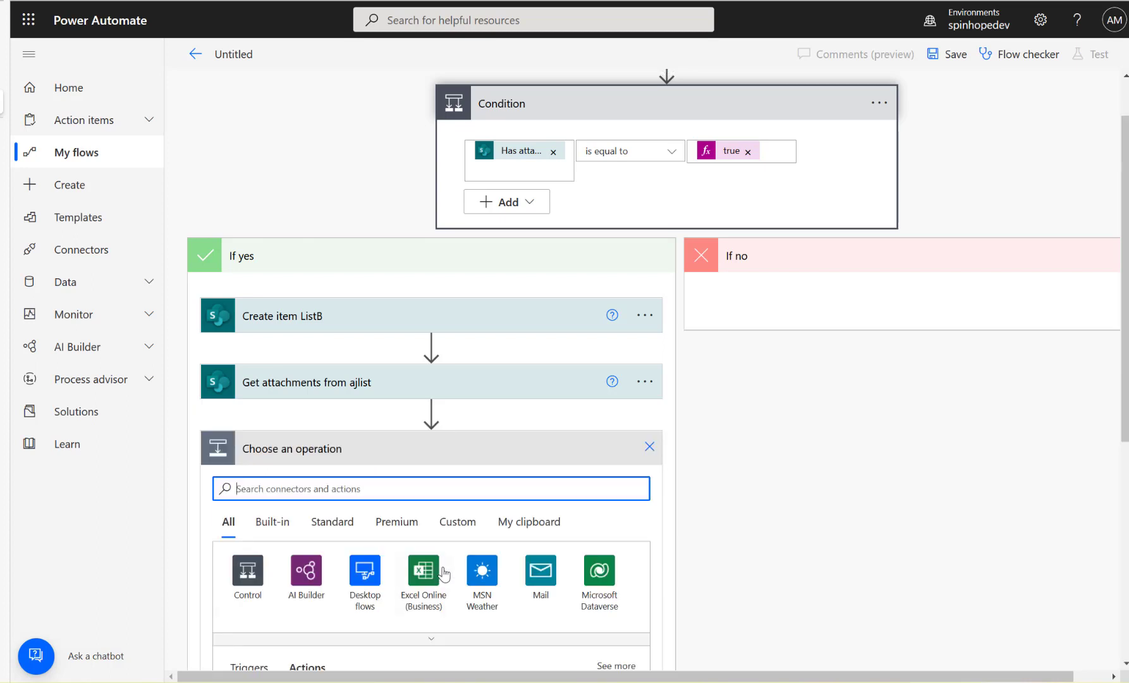
text(compose)
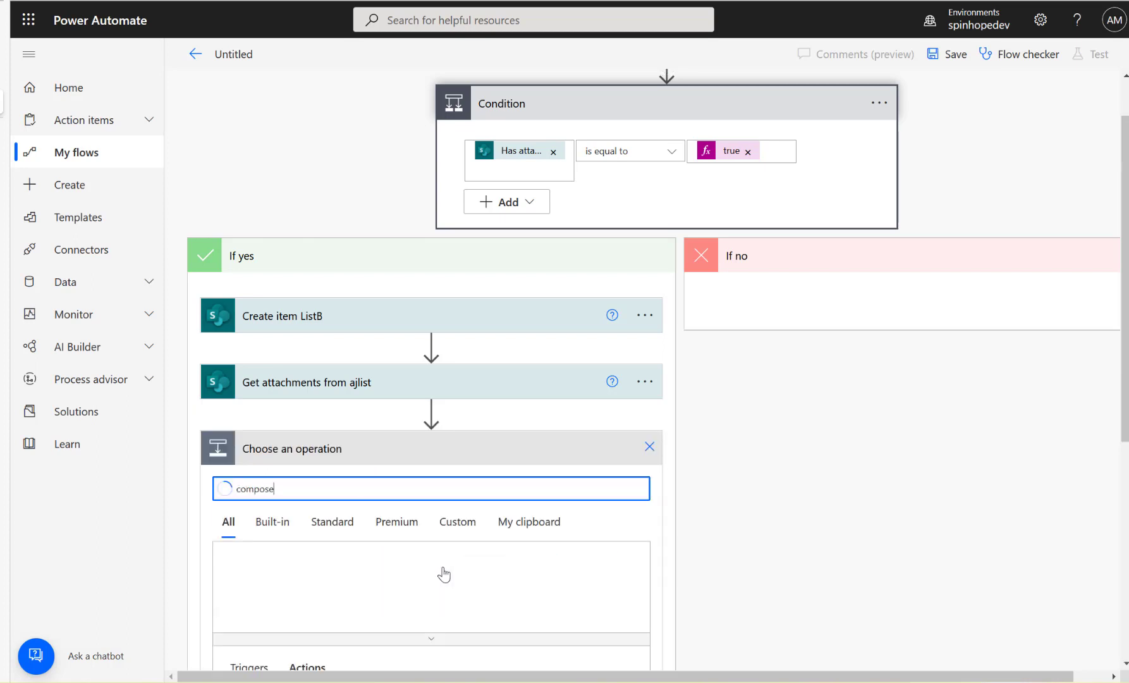
click(253, 578)
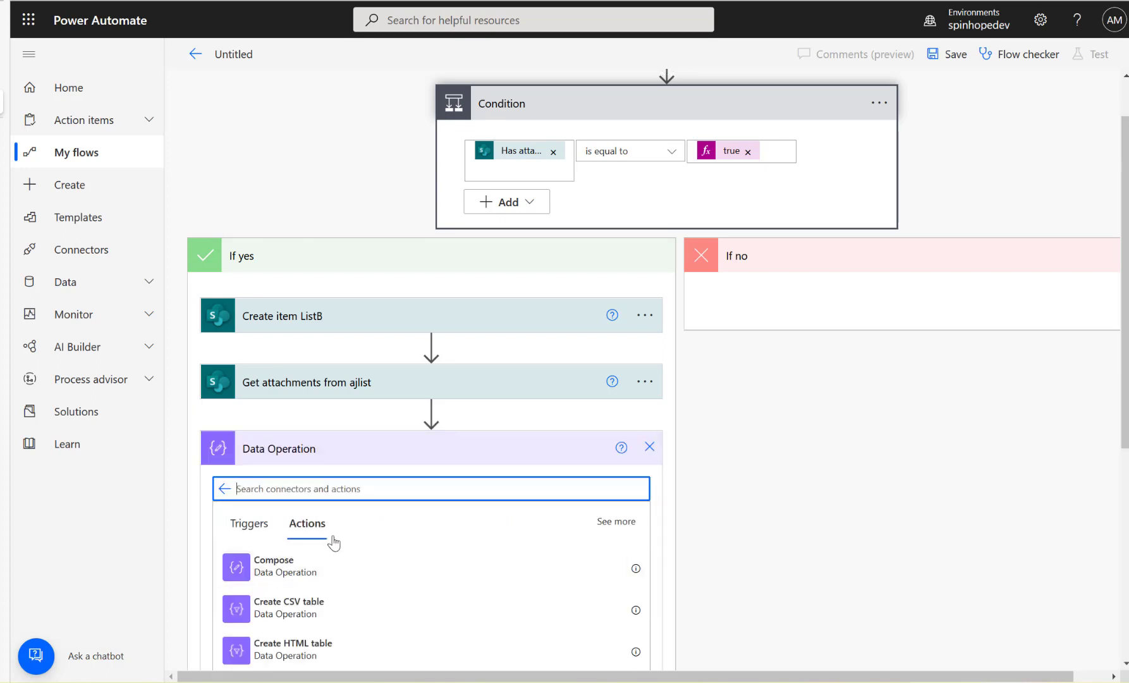
click(285, 566)
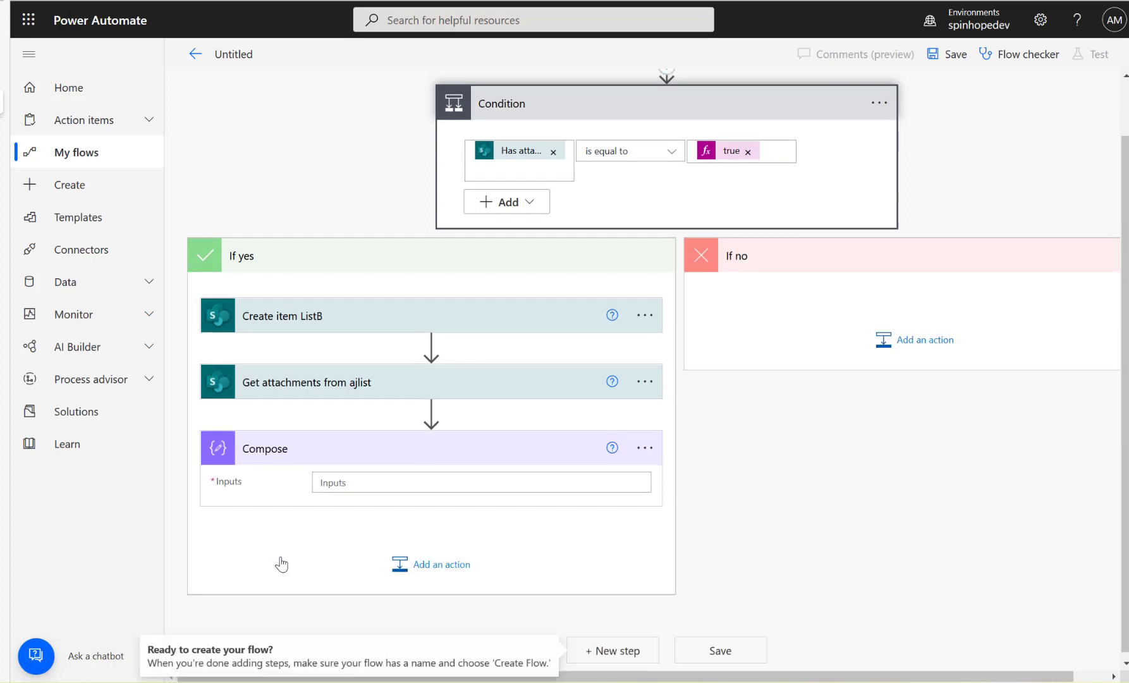
Step: Insert DisplayName from Get attachments from ajlist as the Compose input, placing the action in an Apply to each loop
click(551, 482)
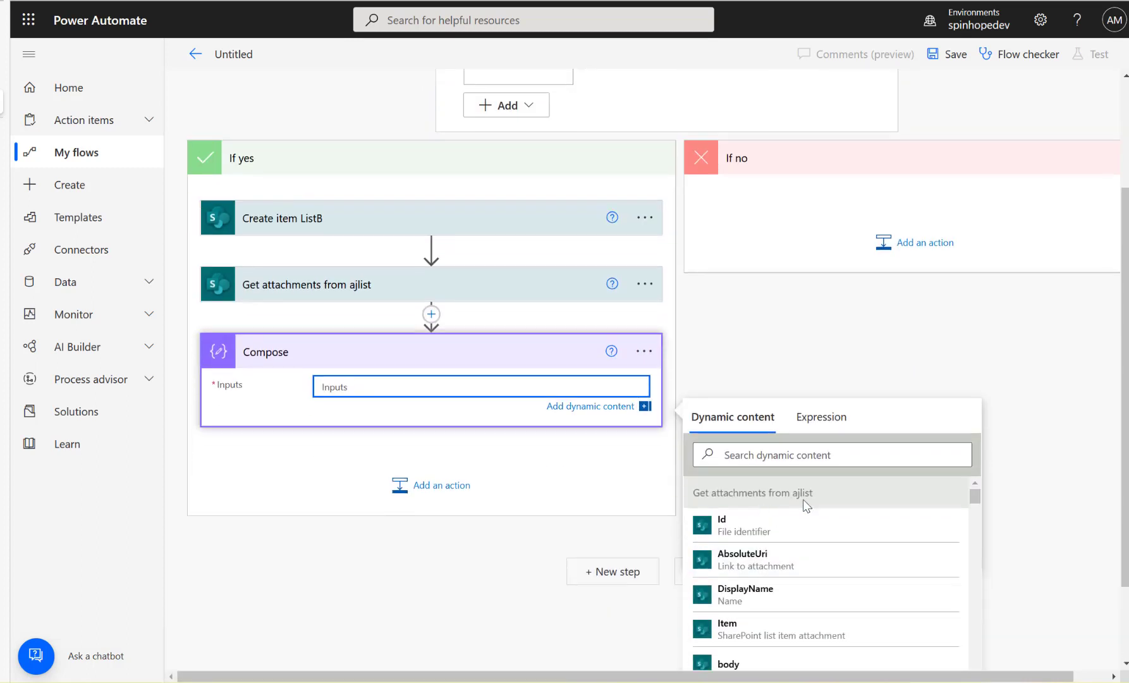
scroll(815, 506, down, 1)
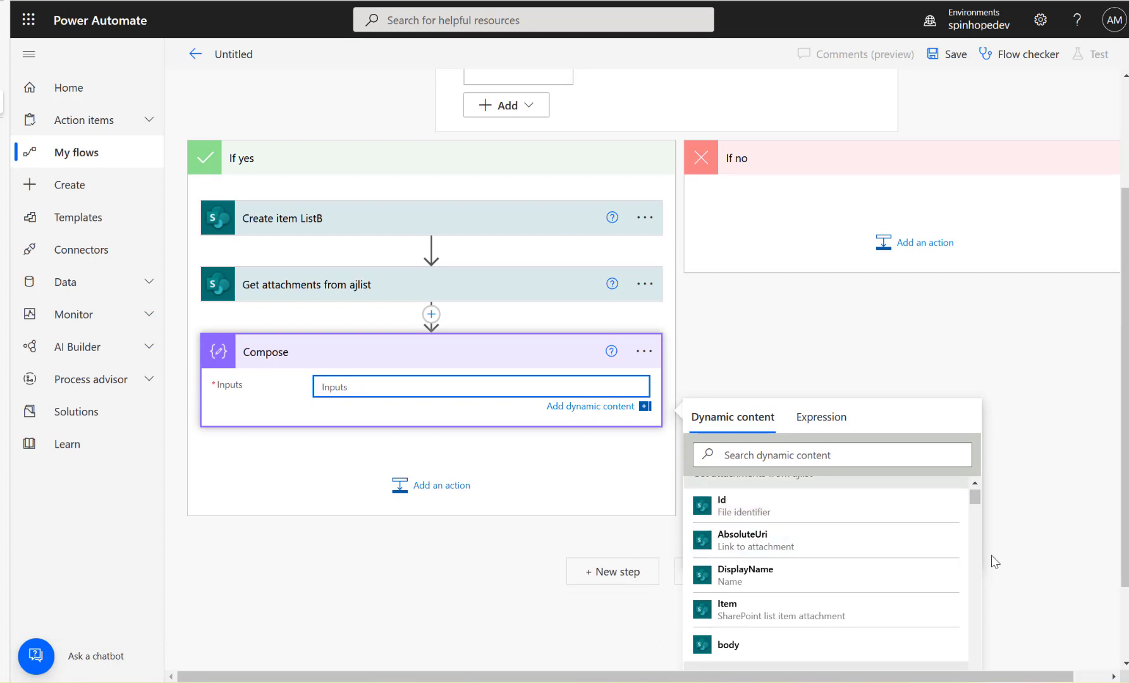
scroll(1018, 562, down, 1)
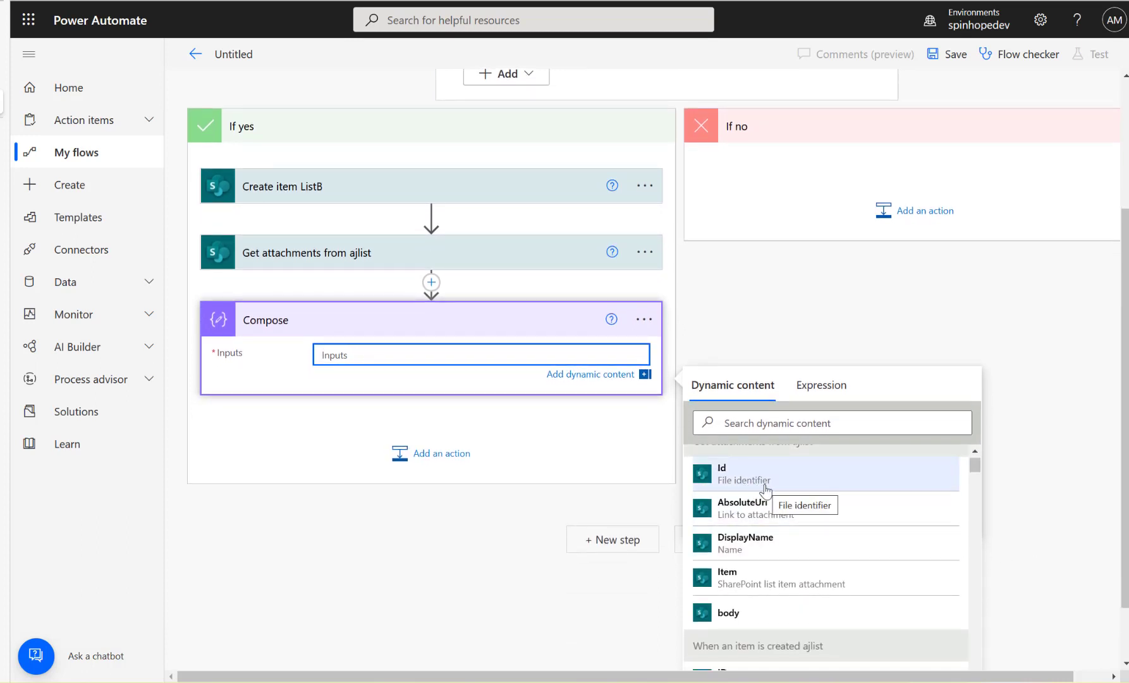
click(763, 551)
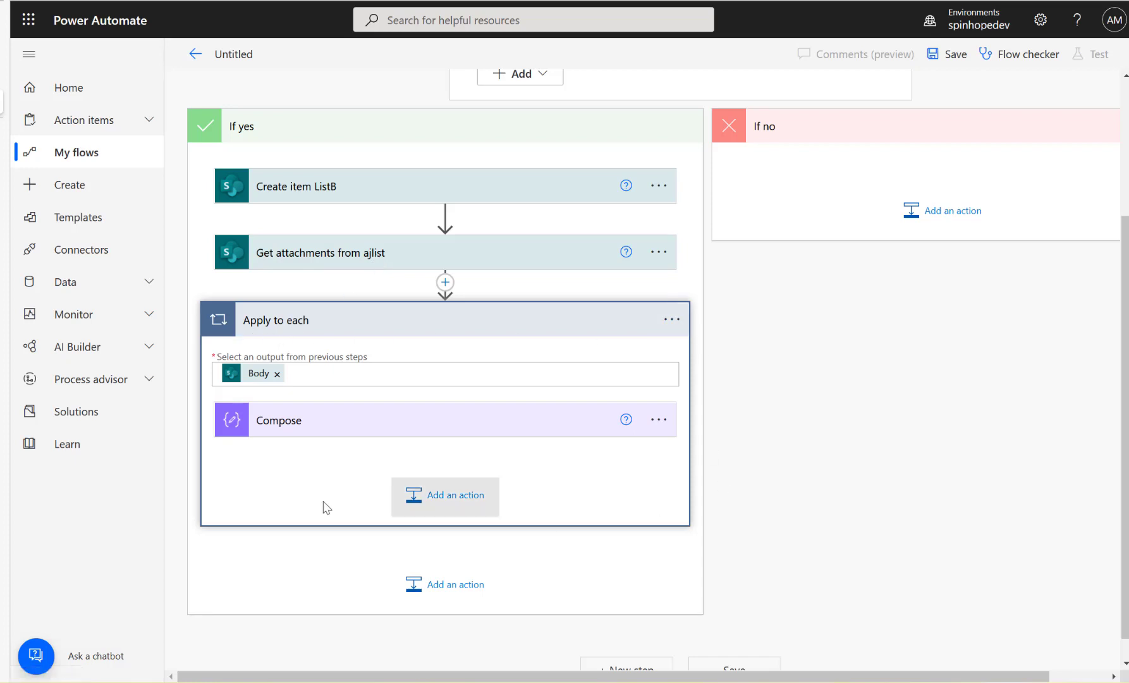
Step: Replace the Compose input with the attachment's Id, a hyphen and its DisplayName from Get attachments from ajlist
click(361, 421)
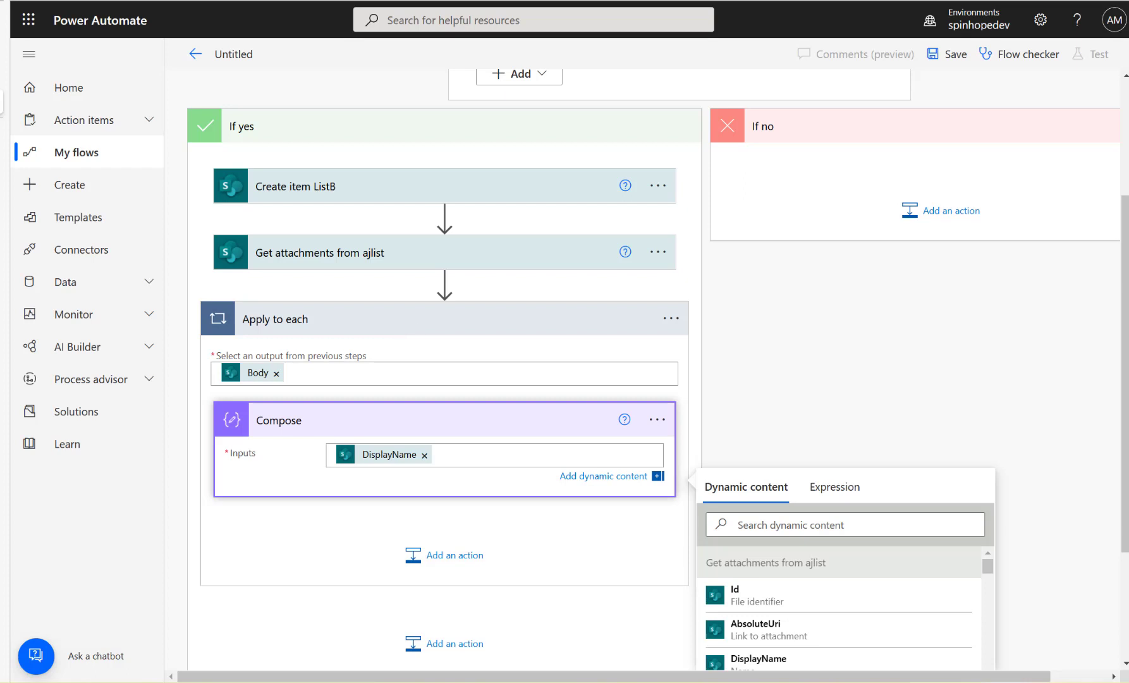
click(524, 460)
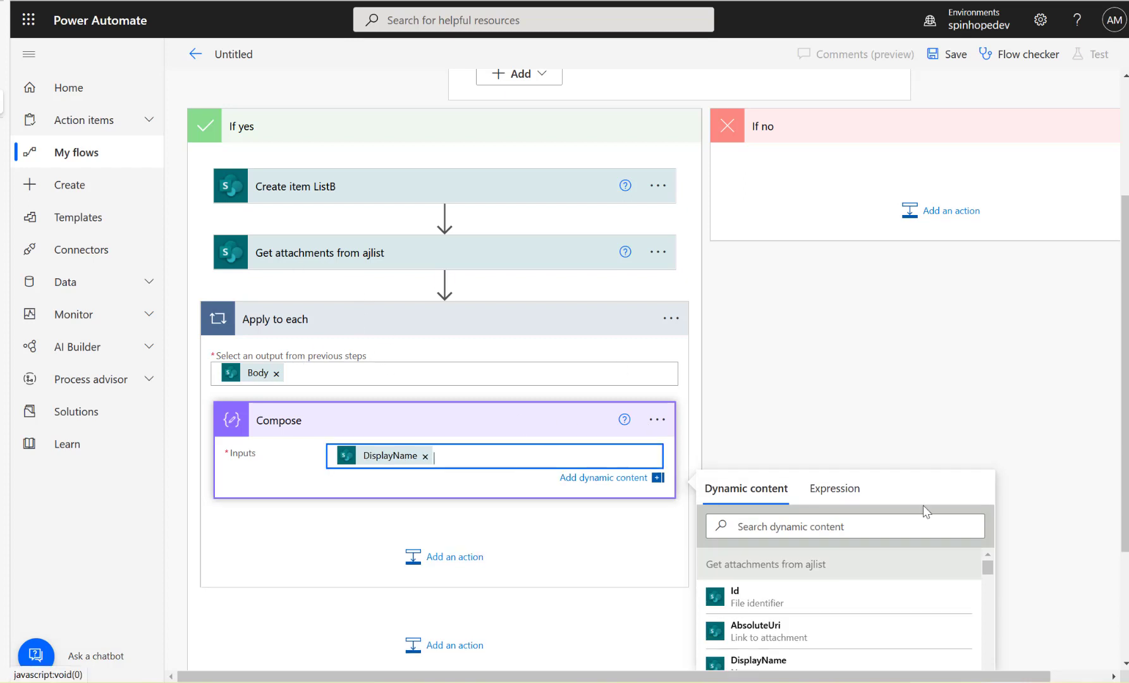
scroll(1086, 538, down, 3)
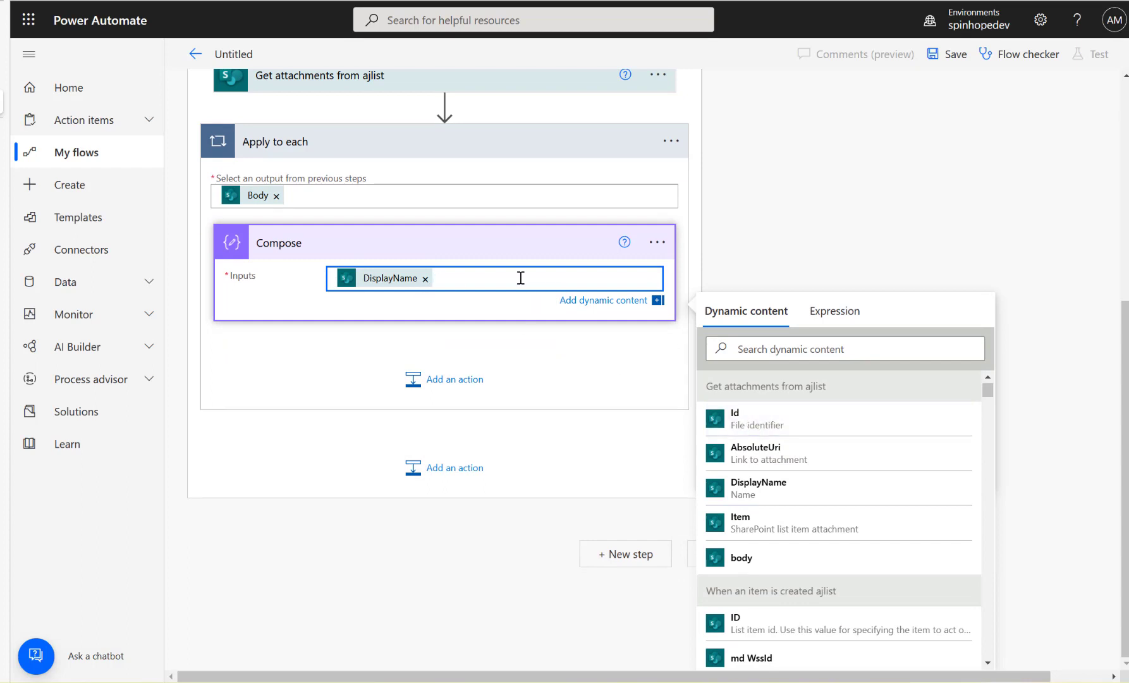
click(425, 278)
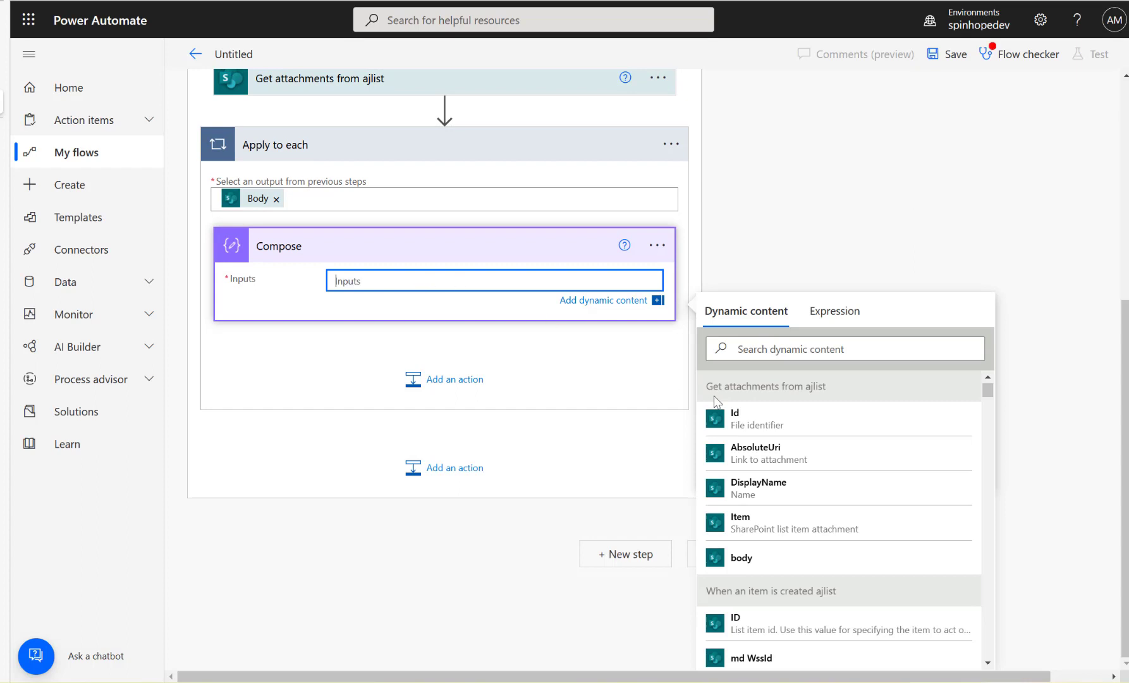
click(736, 417)
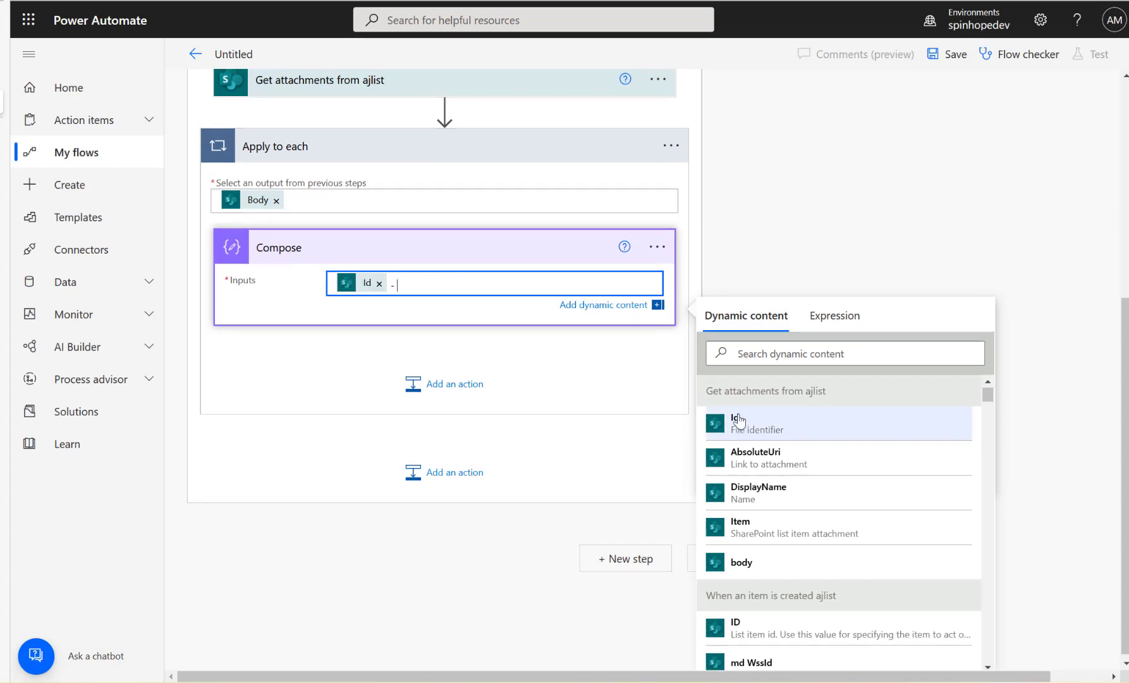
click(810, 493)
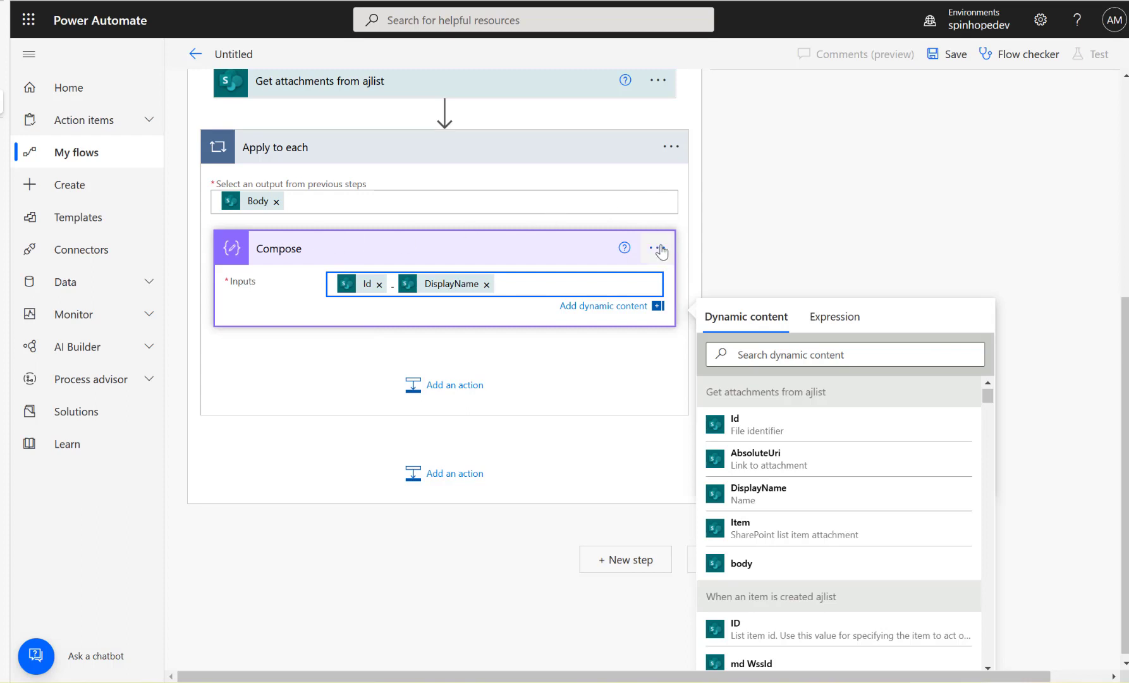
Step: Rename the Compose action to "Attachment id and name (ajlist)"
click(722, 267)
click(651, 352)
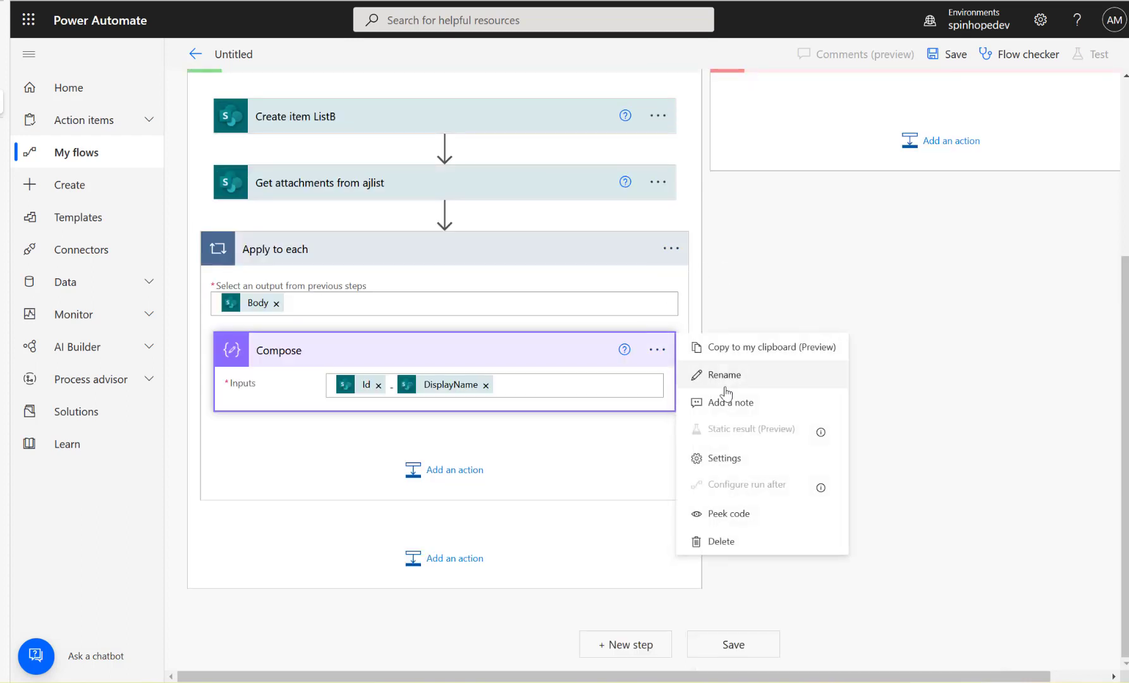
click(725, 375)
text(Attachment id and name (ajlist)
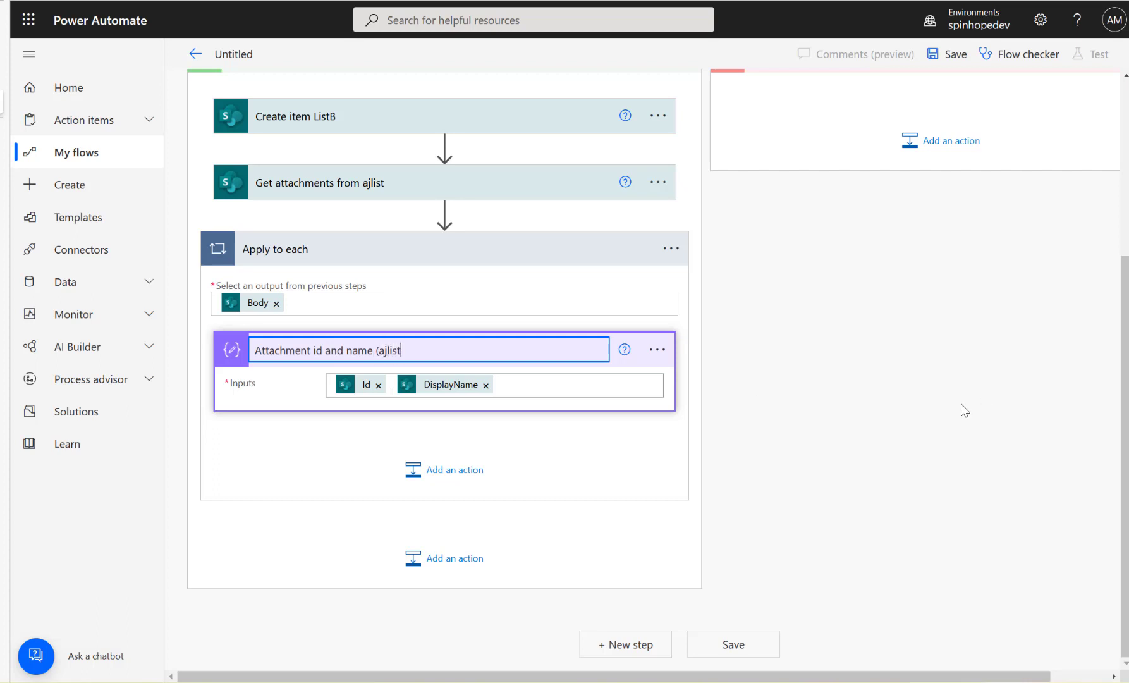
click(902, 408)
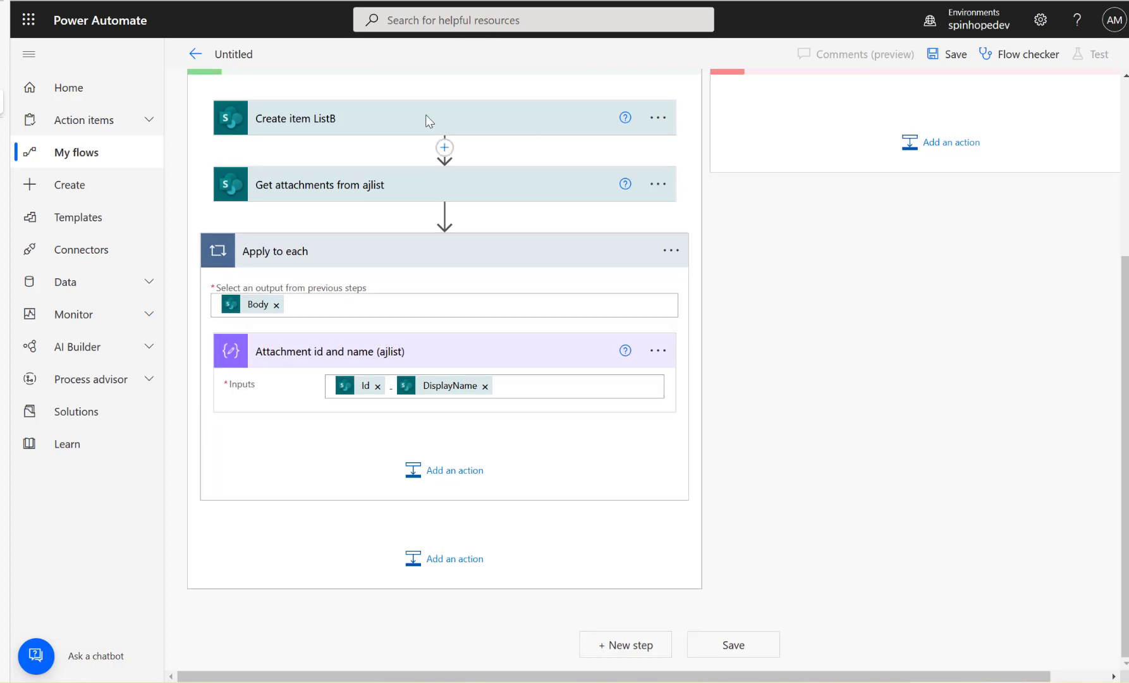
Step: Name the flow "Demo Copy List Item and Attachments" and save it
click(227, 55)
key(ctrl+a)
key(BackSpace)
text(Demo)
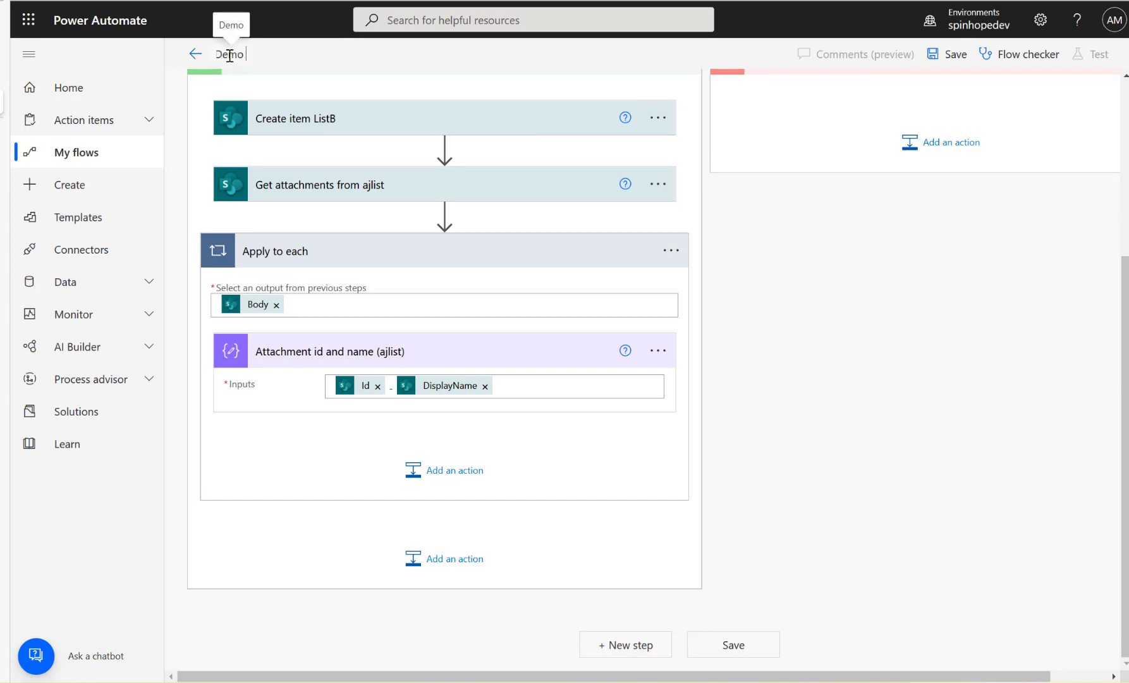
text( Copy List)
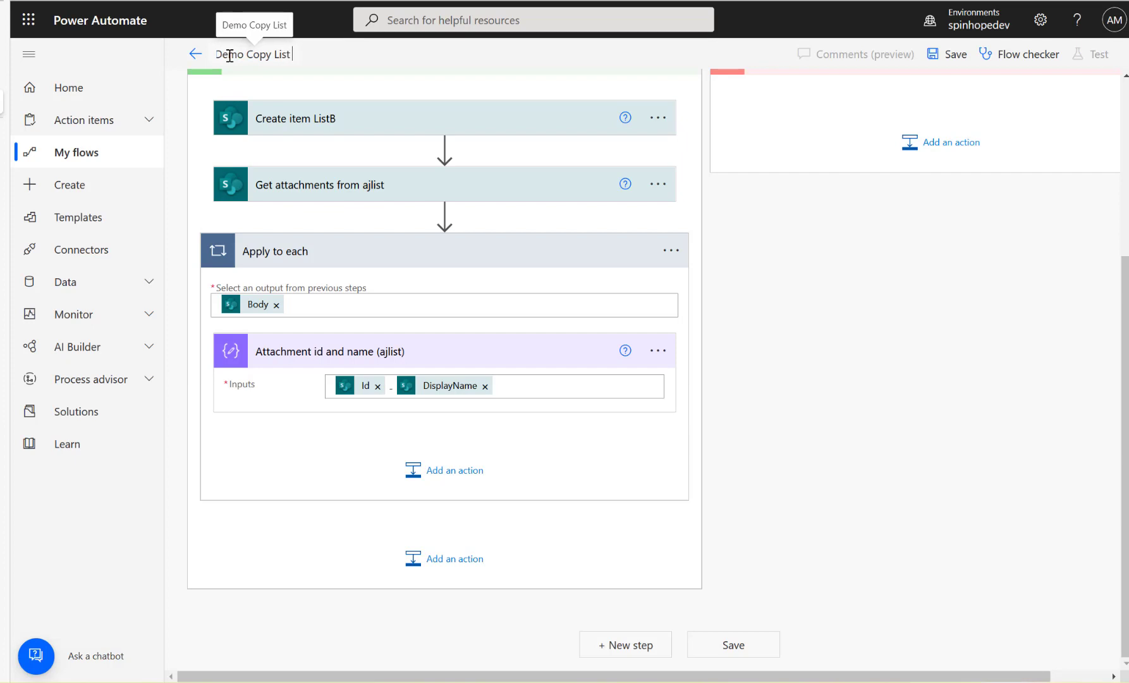
text( Item and Attachments)
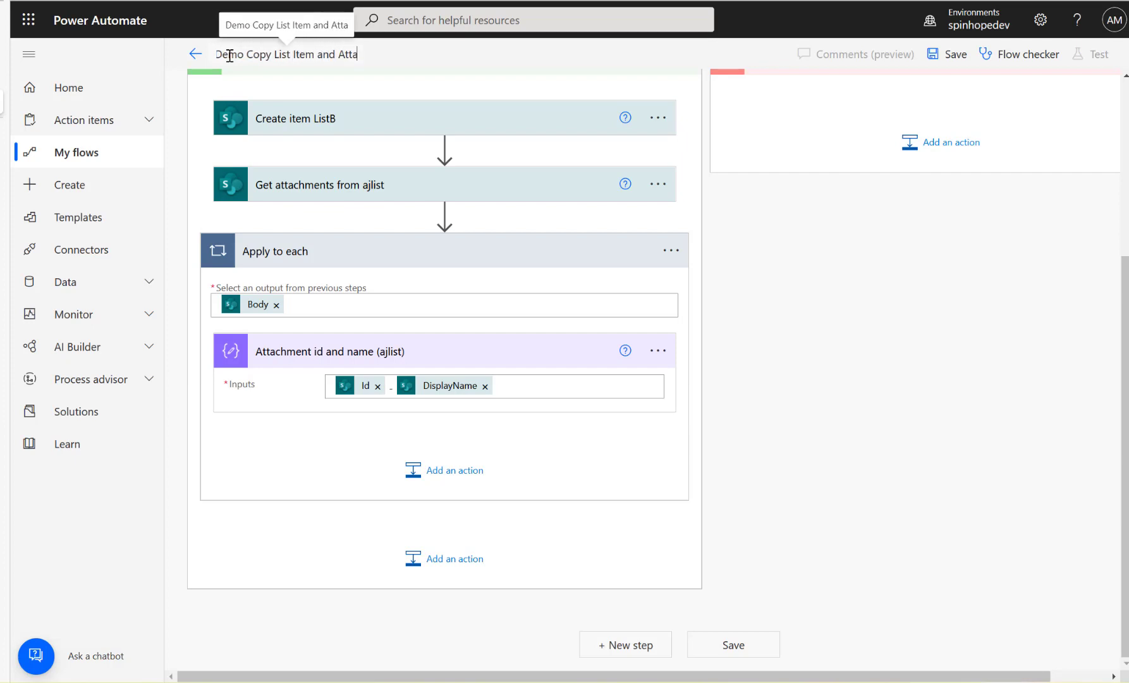
click(948, 55)
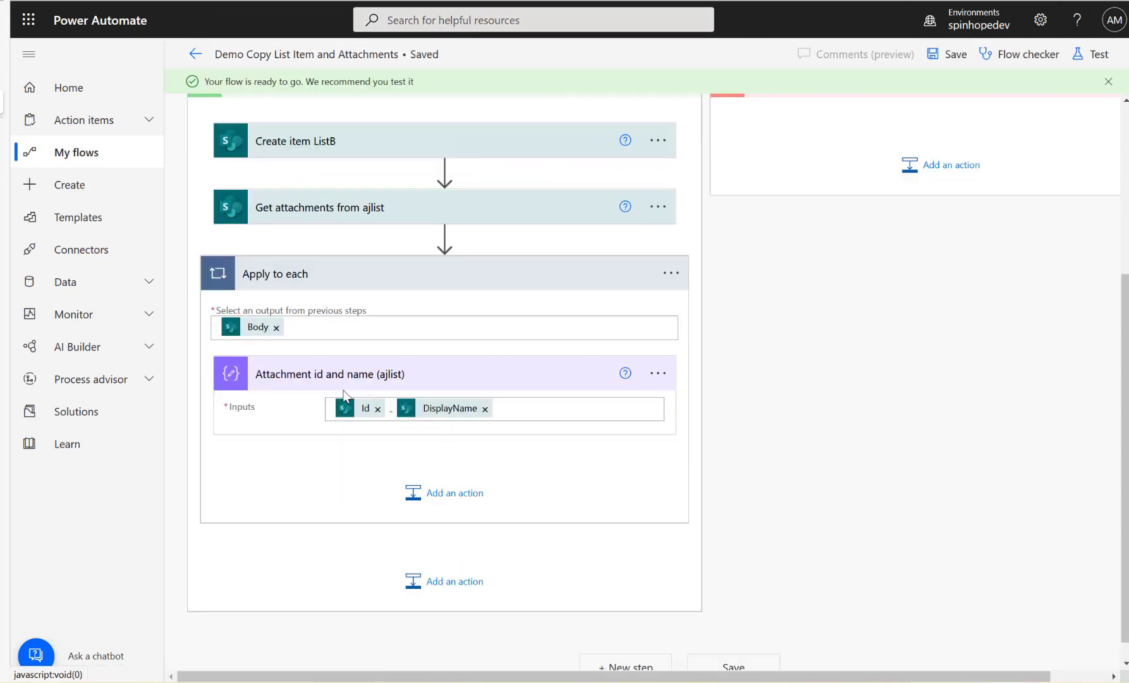
Step: Add the SharePoint Get attachment content action below the Attachment id and name (ajlist) Compose inside the Apply to each loop
click(537, 402)
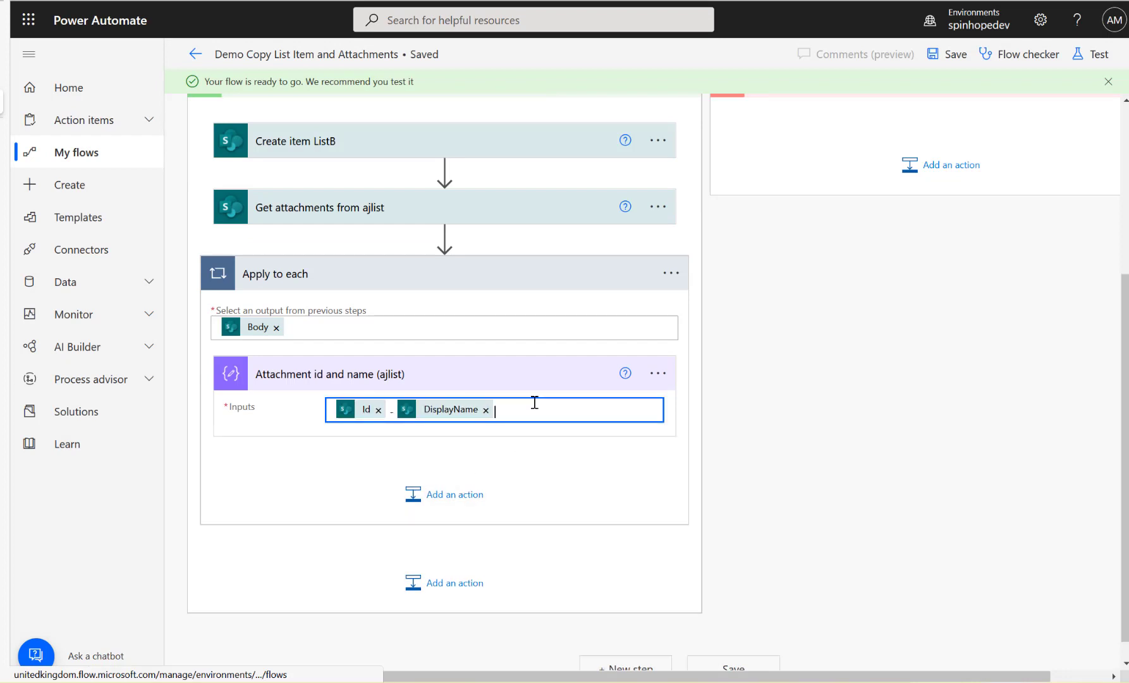
scroll(885, 572, down, 2)
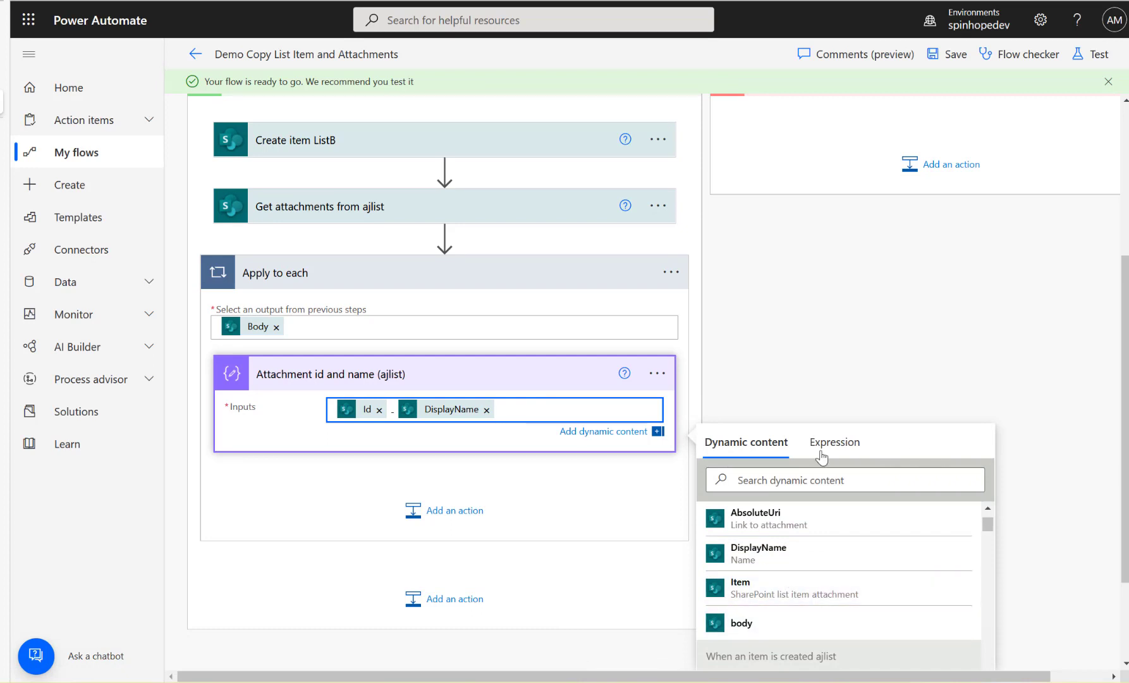
click(471, 512)
click(471, 512)
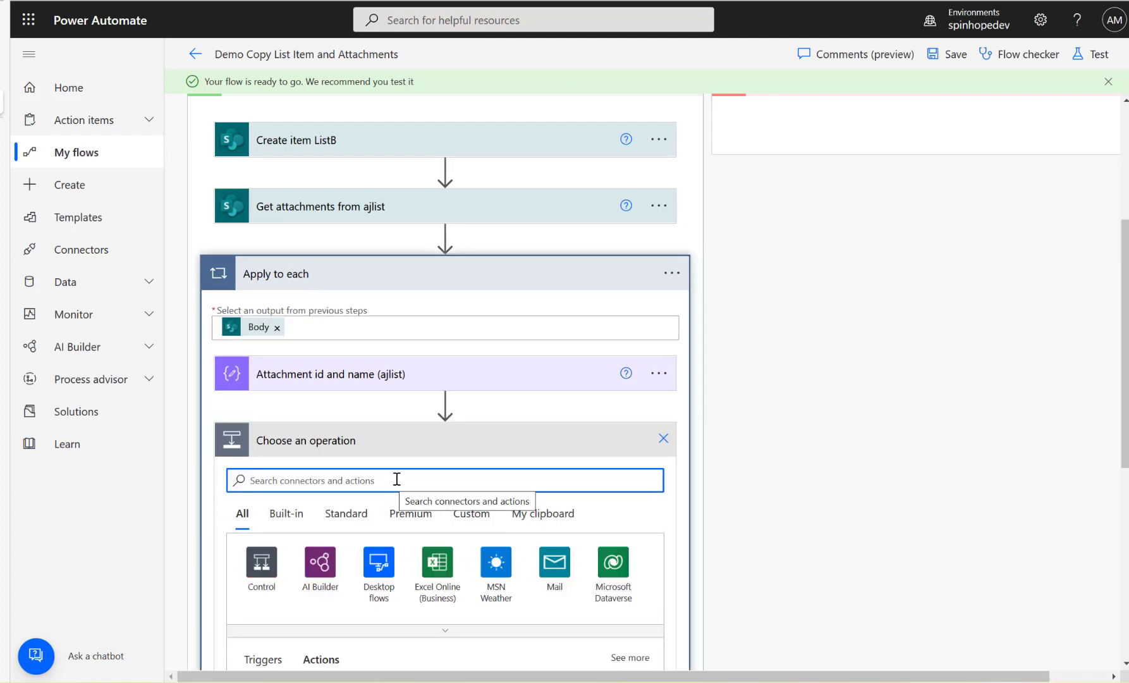
text(get attach)
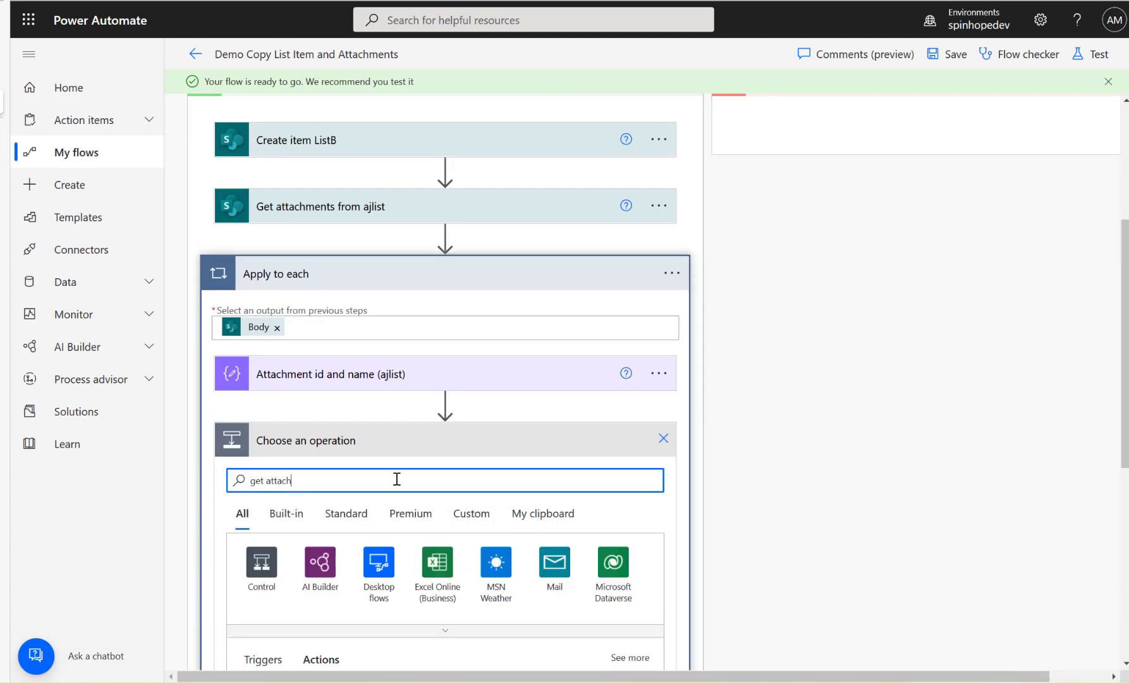
text(ment)
scroll(476, 555, down, 2)
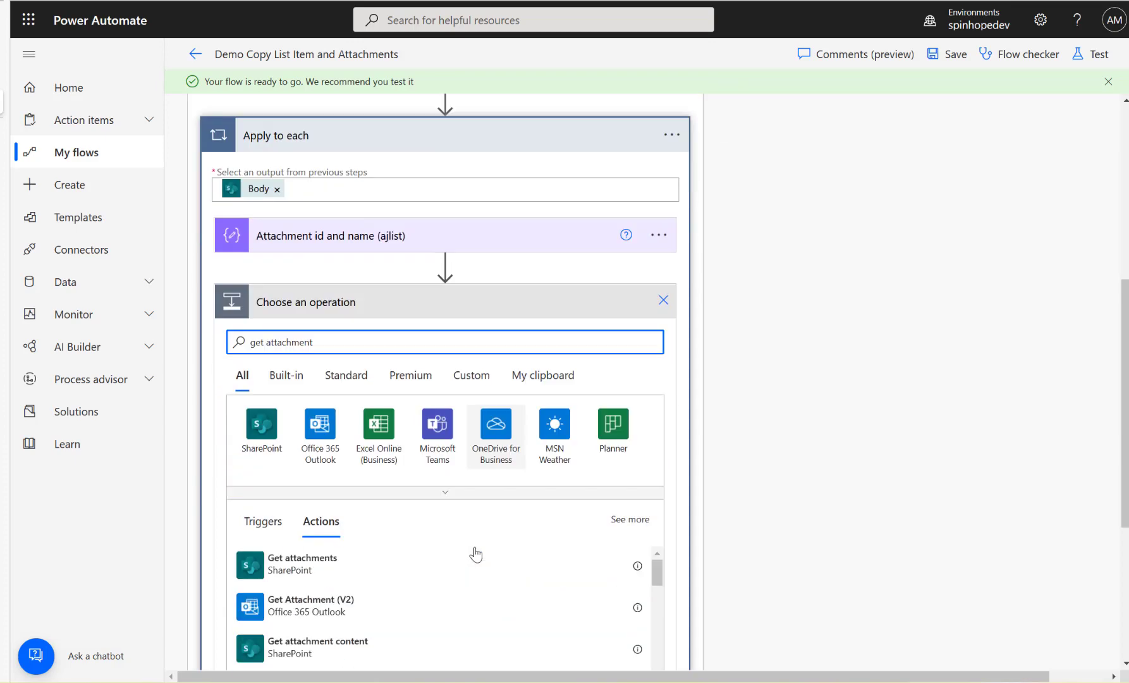
scroll(462, 549, down, 2)
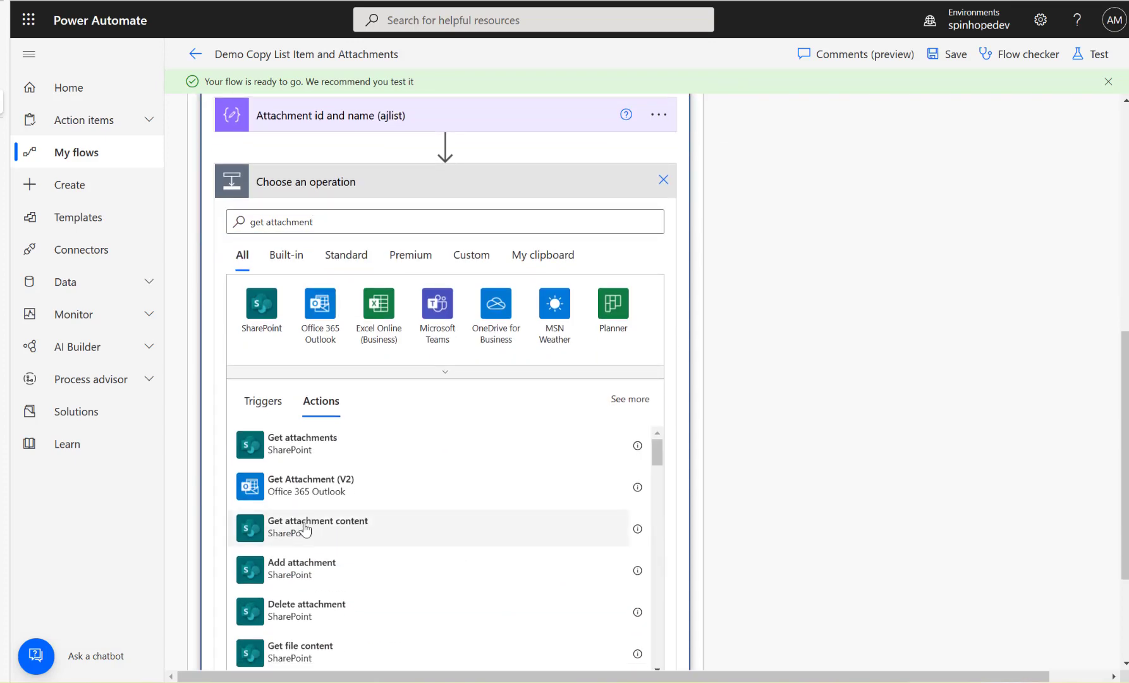
click(306, 529)
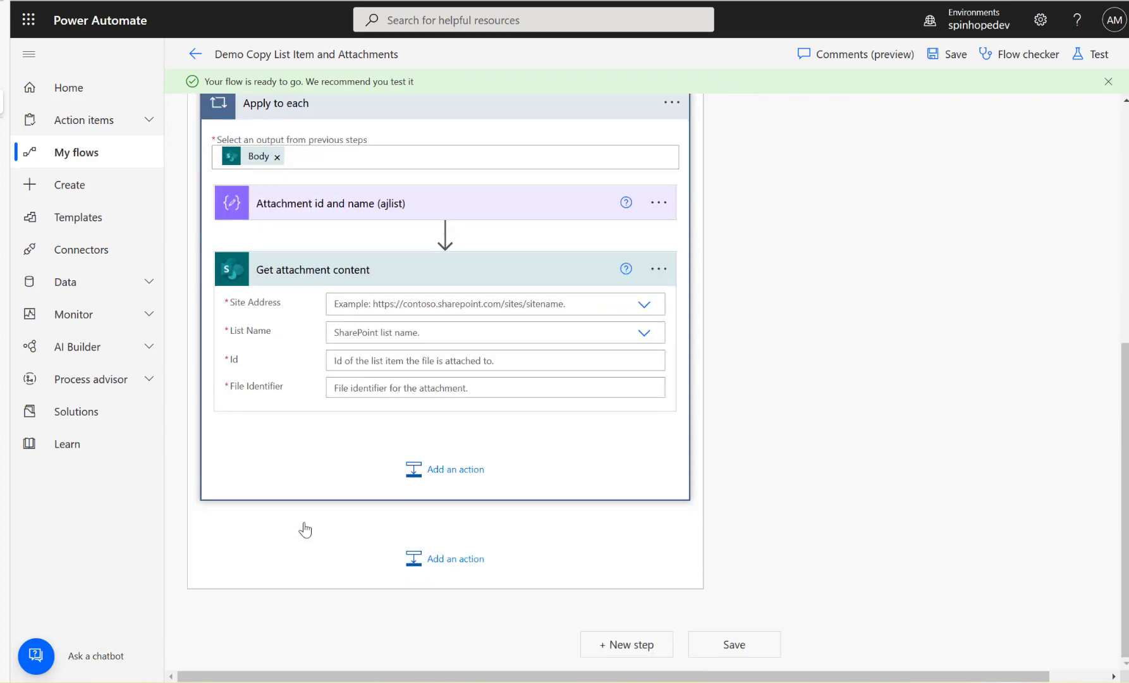
Step: Rename the Get attachment content action to "Get attachment content ajlist"
click(657, 269)
click(731, 318)
click(657, 277)
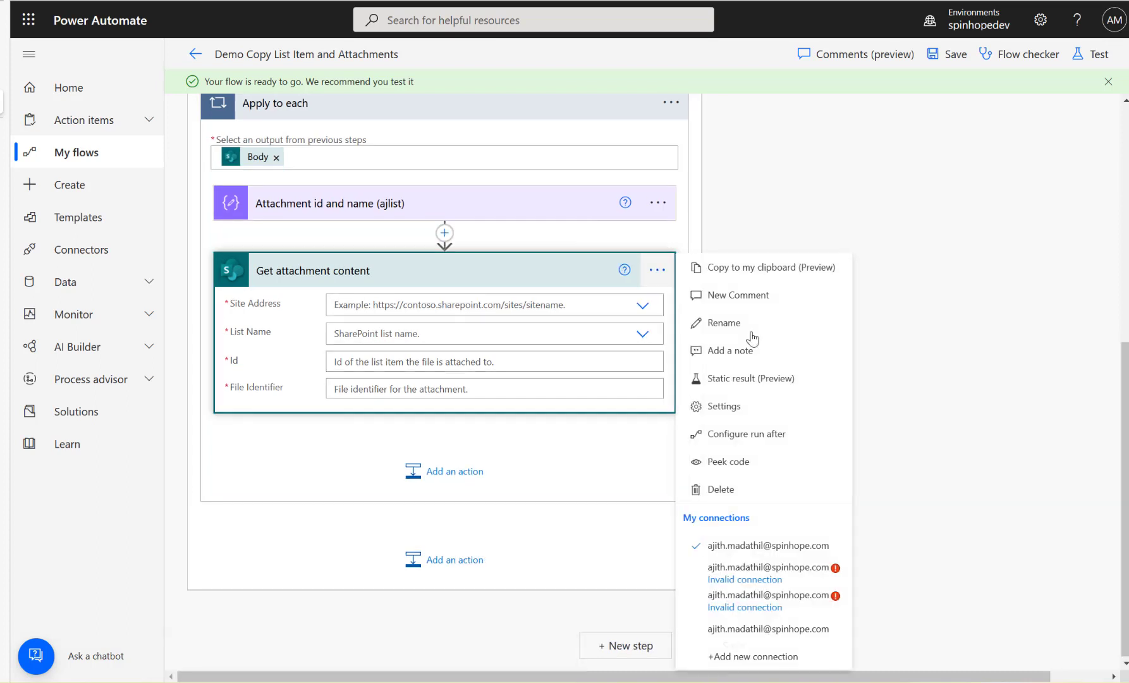
click(745, 321)
click(455, 273)
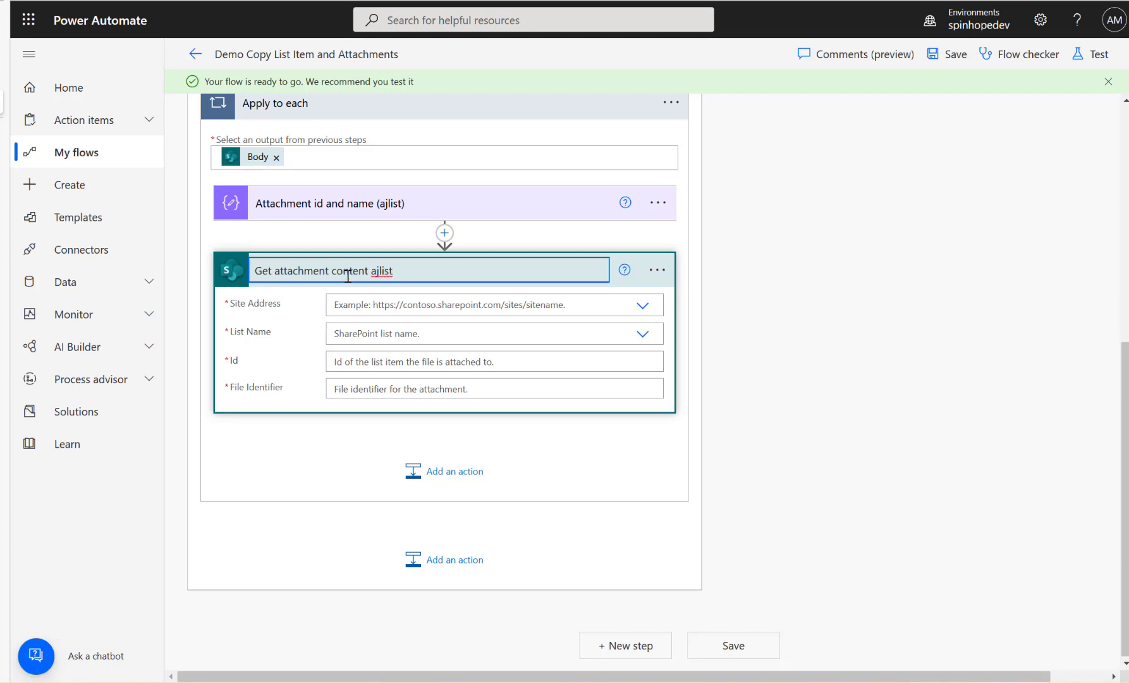
Step: Point Get attachment content ajlist to the Spinhope Ltd Team Site address and the ajlist list
click(641, 308)
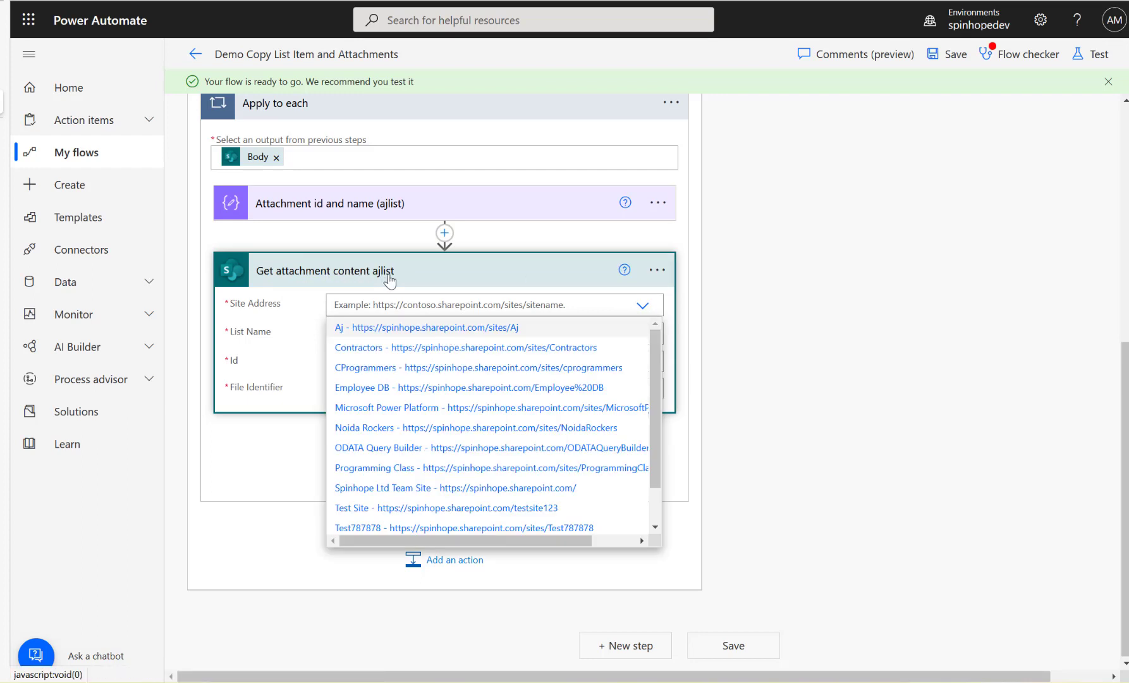
click(530, 489)
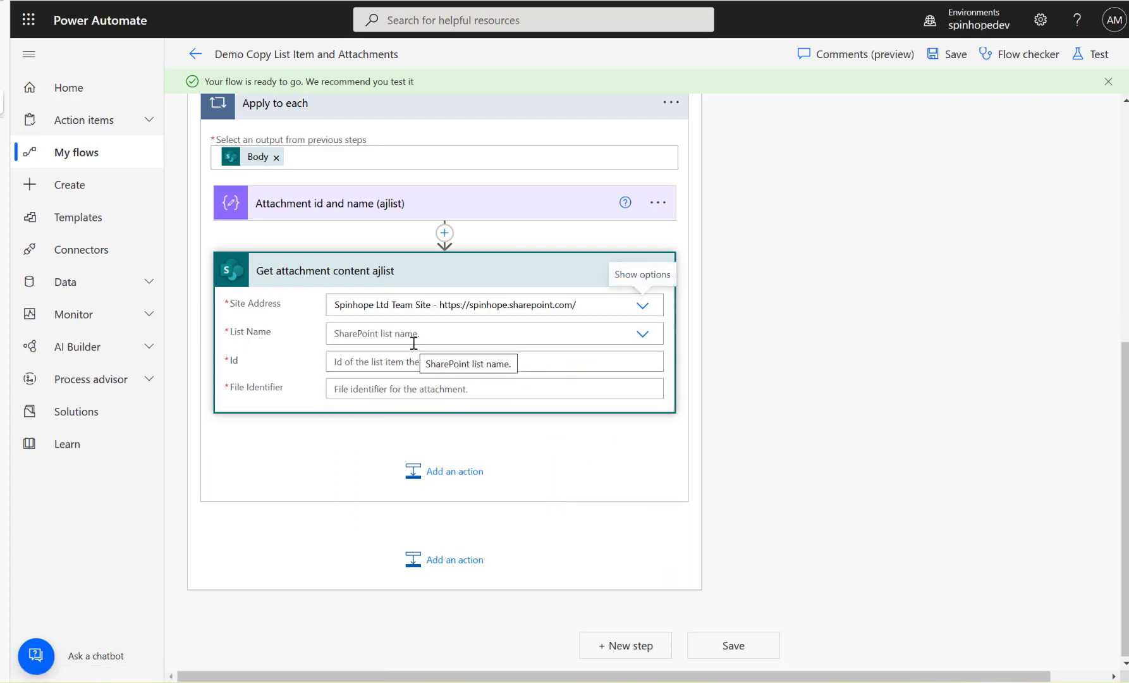
click(644, 339)
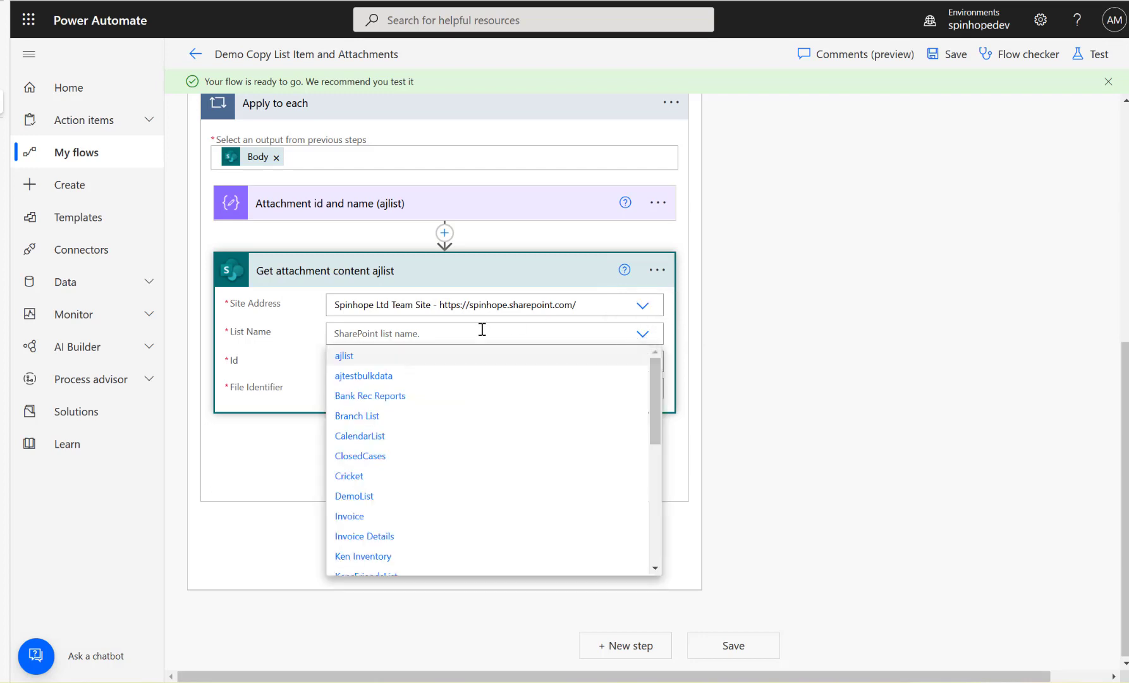
click(380, 357)
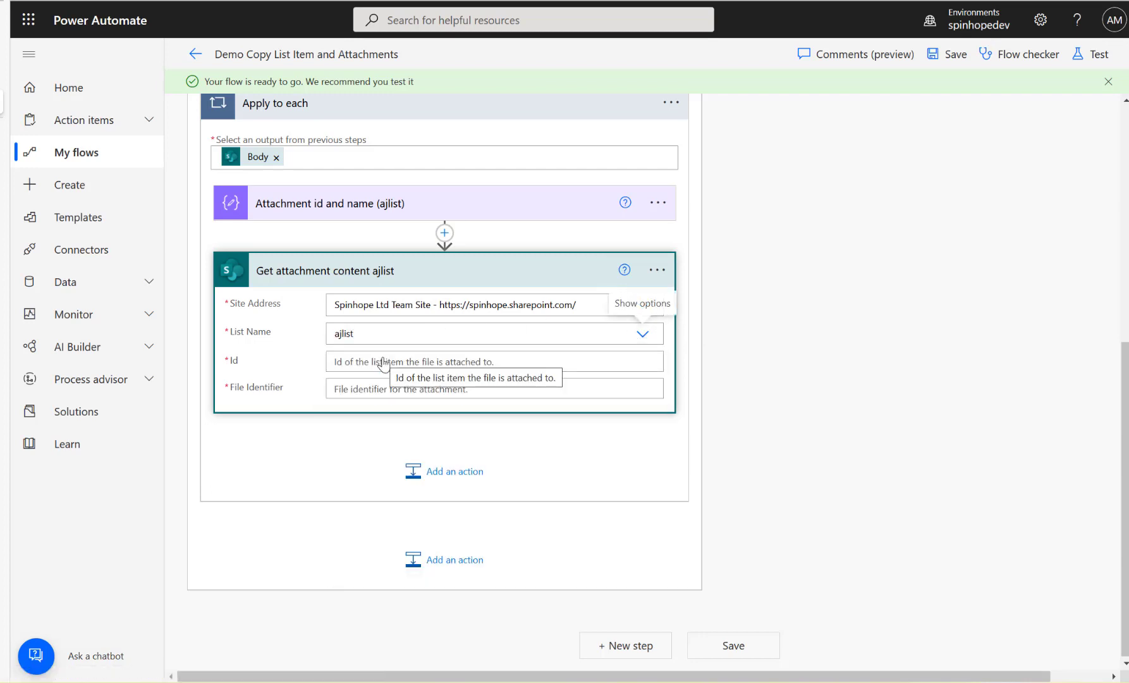
Step: Set the Id of Get attachment content ajlist to the list item ID from the When an item is created ajlist trigger
click(407, 362)
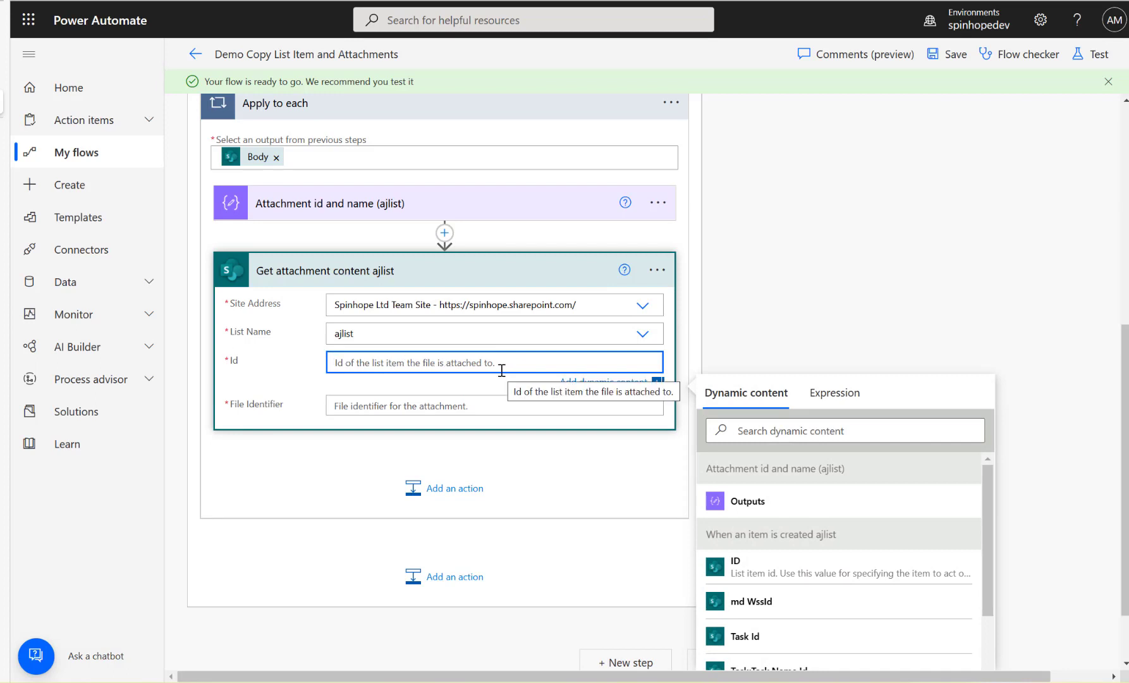
click(753, 430)
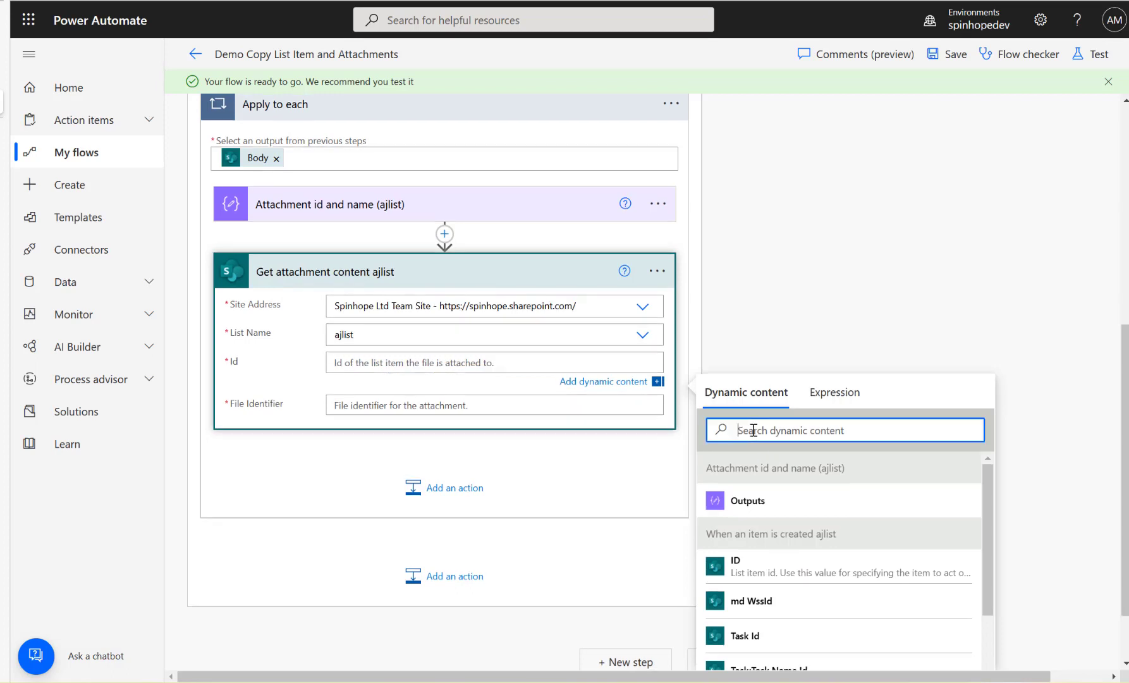
text(id)
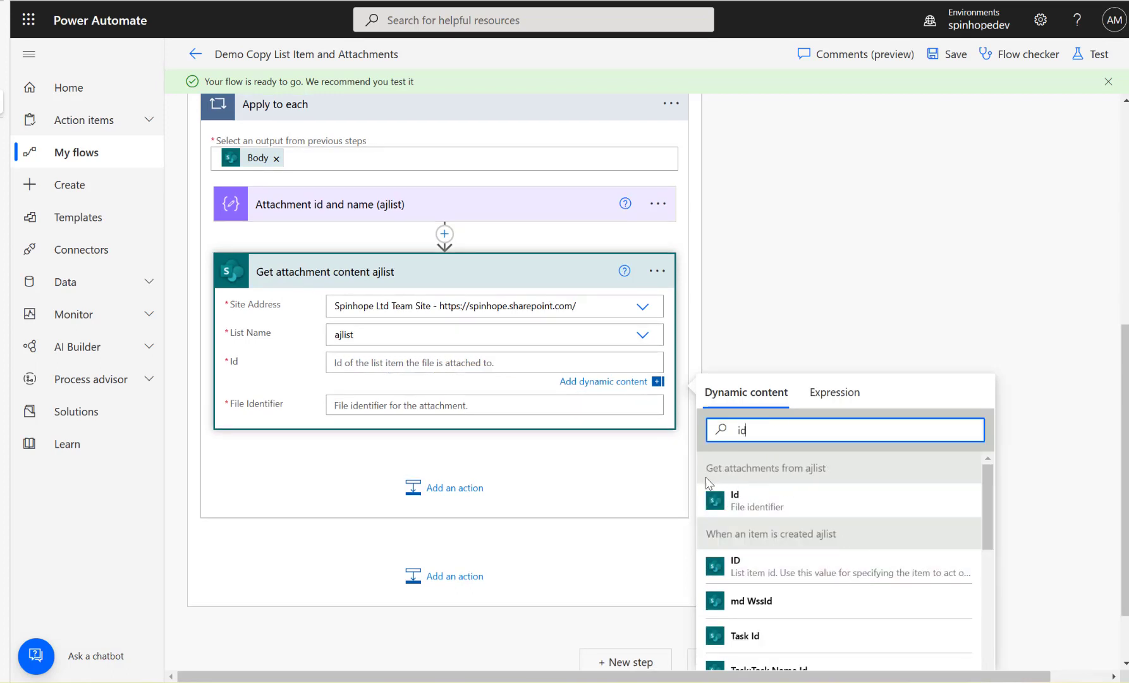
click(736, 565)
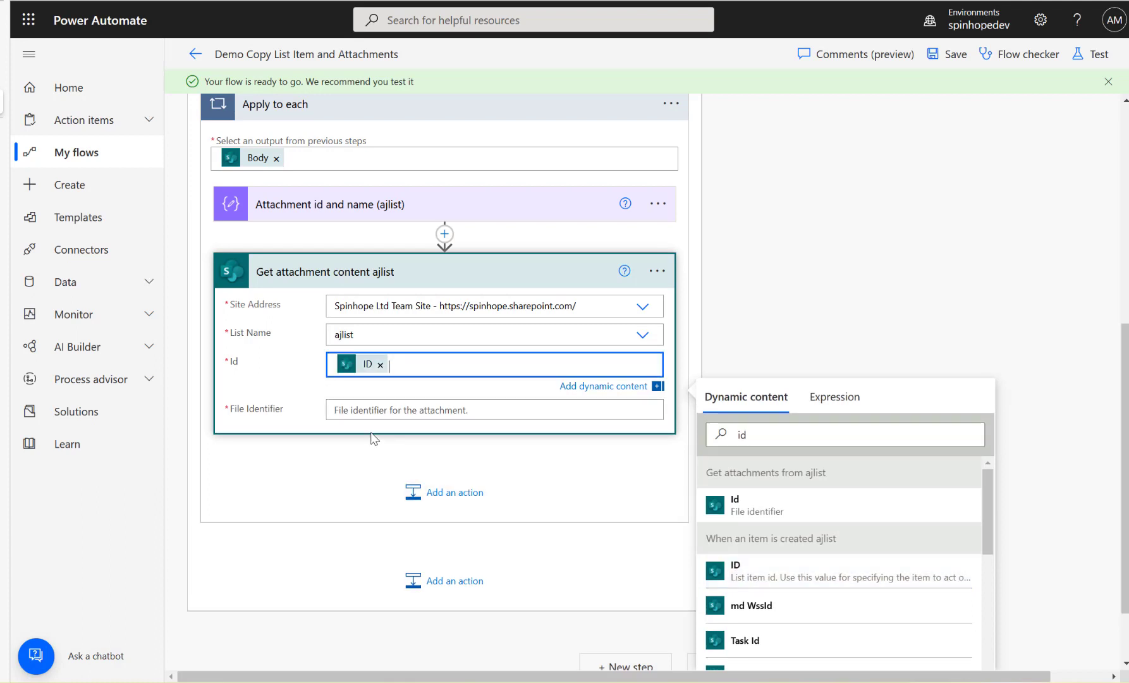
Step: Check the Get attachments and Compose settings, and set the File Identifier to Id from Get attachments from ajlist
click(386, 409)
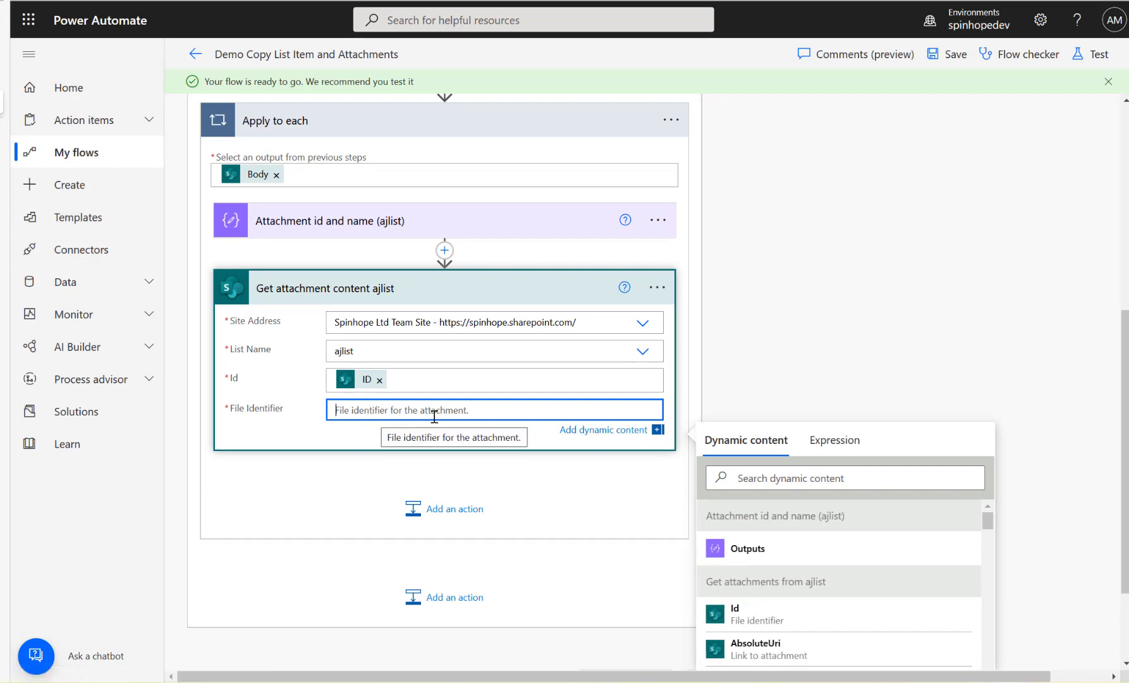
scroll(434, 416, up, 3)
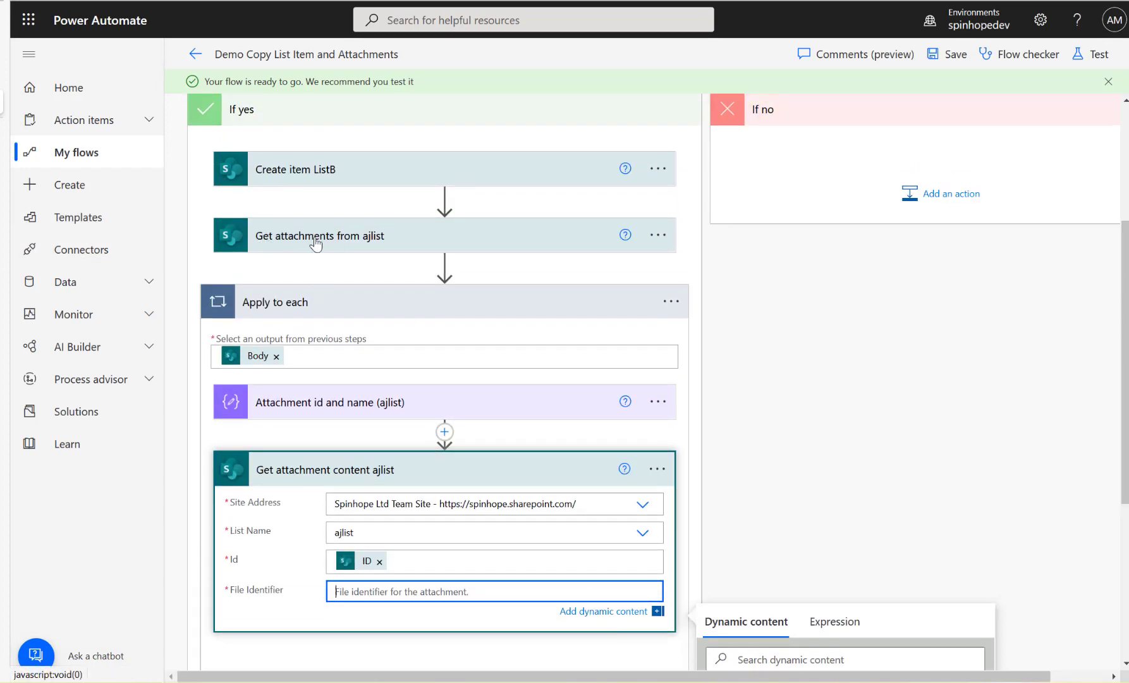
click(352, 245)
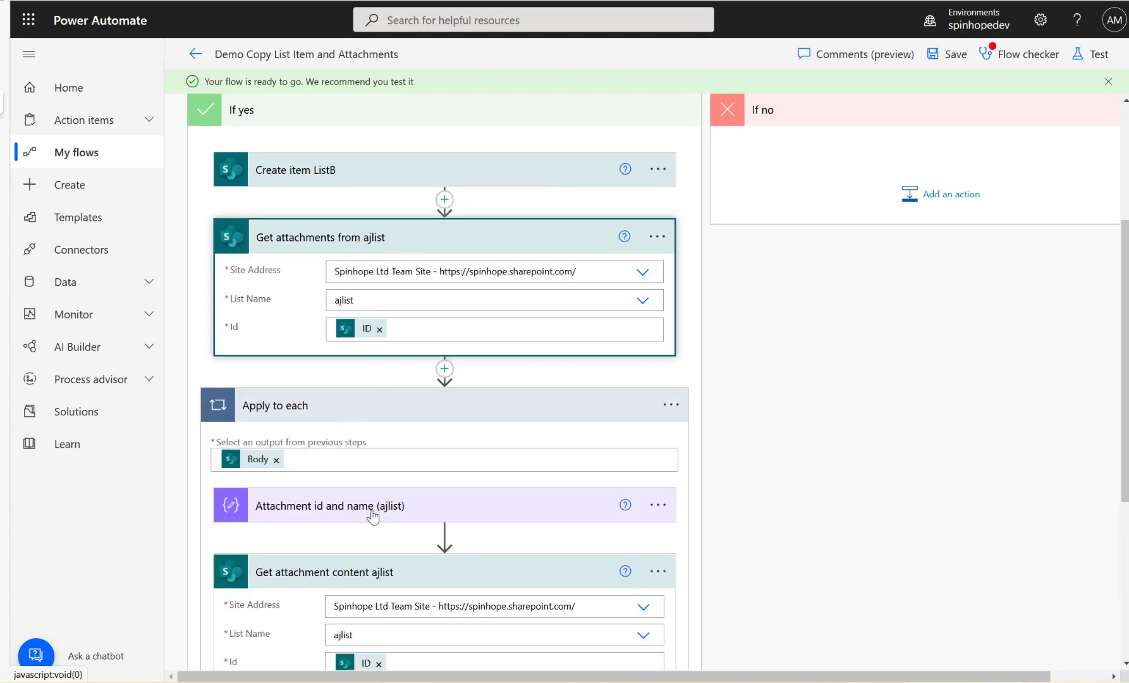
click(393, 506)
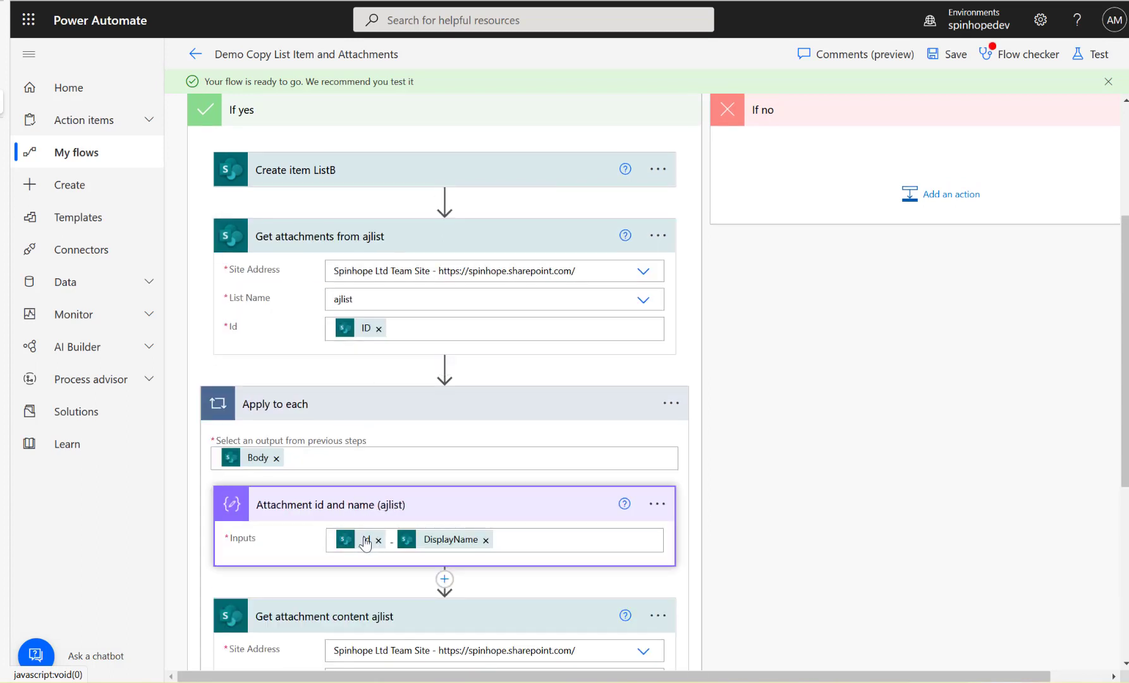
mouse_move(368, 542)
scroll(425, 515, down, 3)
click(402, 562)
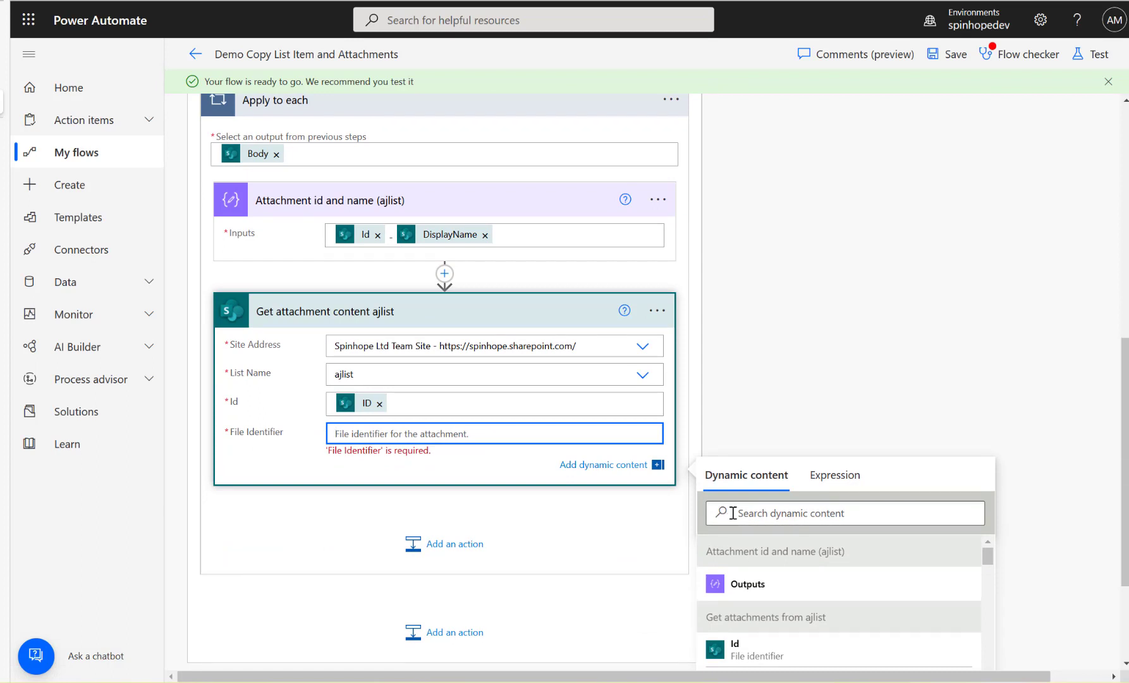
click(733, 512)
text(id)
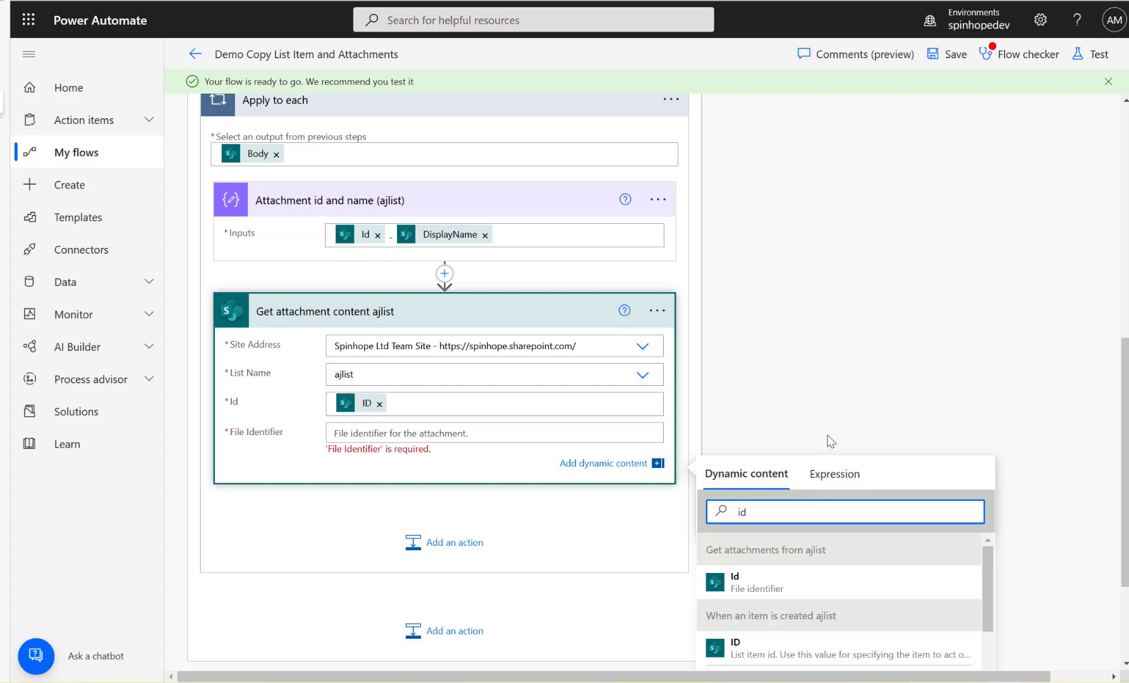
scroll(832, 439, up, 5)
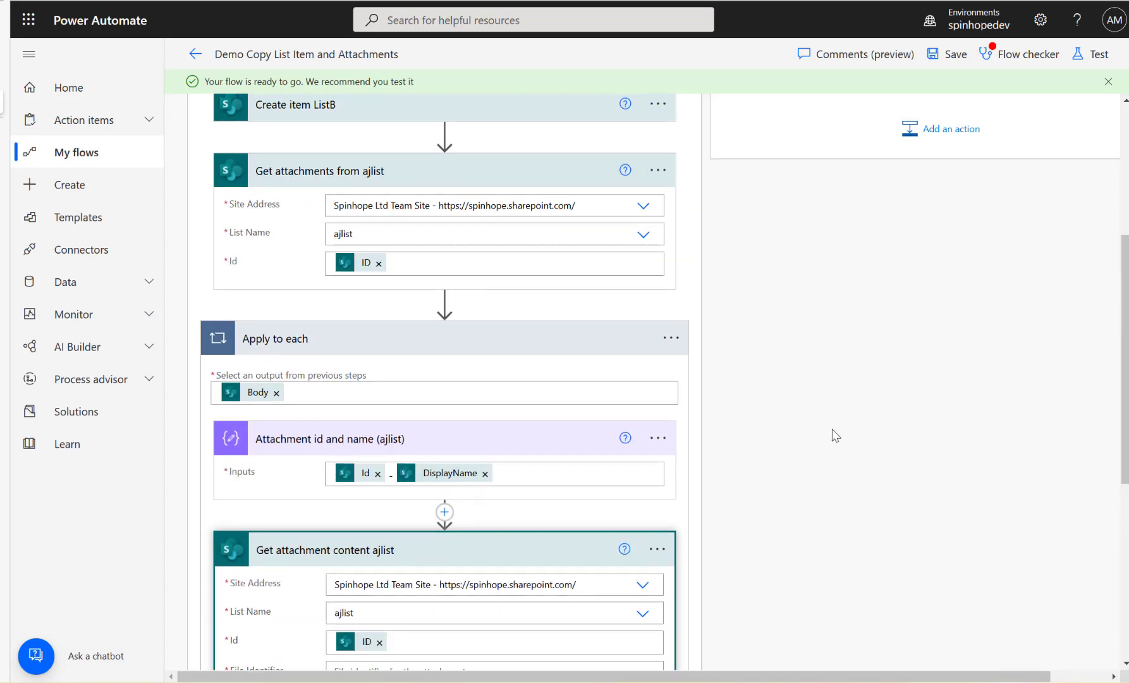
scroll(832, 434, down, 7)
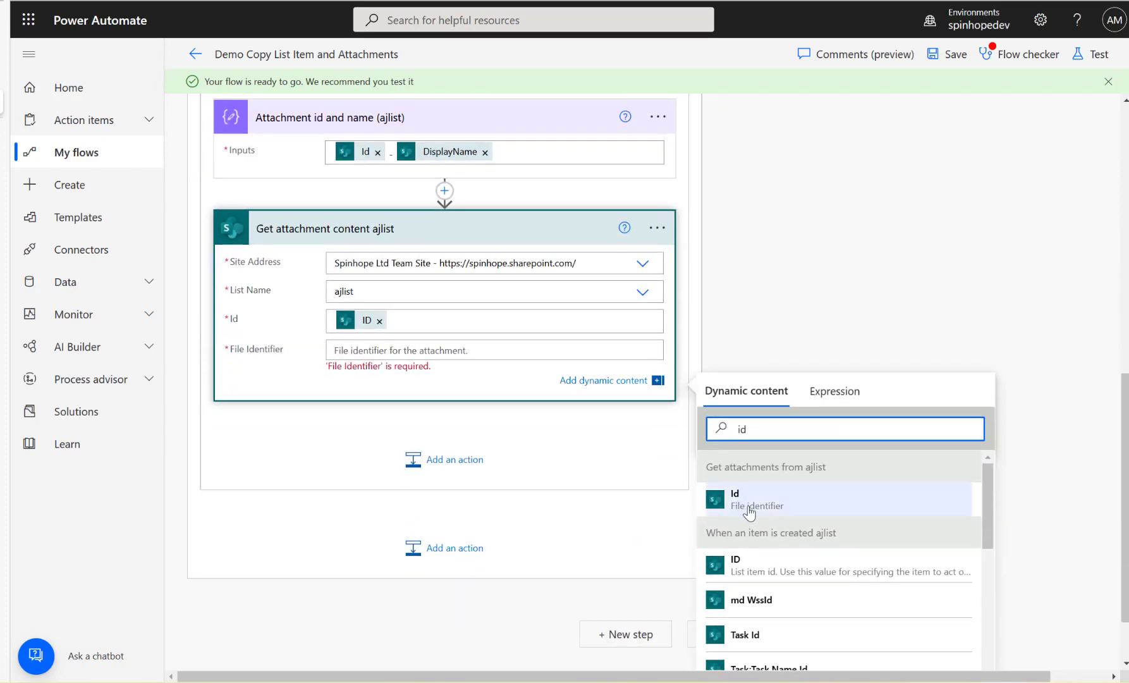
click(749, 506)
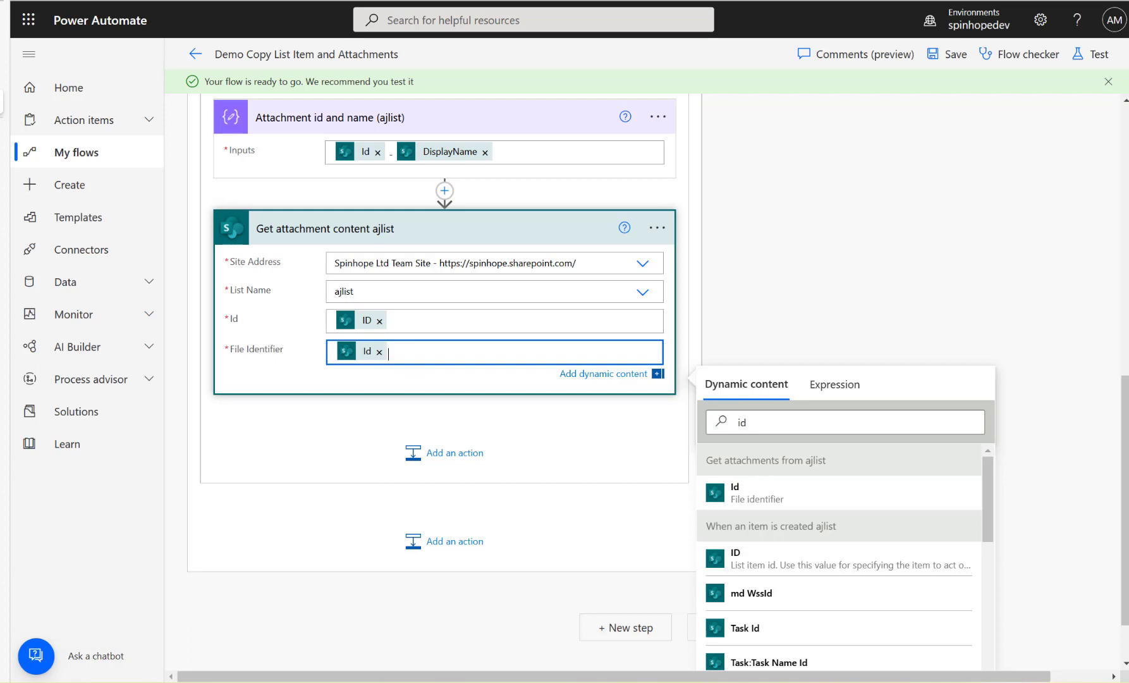
Step: Add the SharePoint Add attachment action after Get attachment content ajlist inside the loop
click(440, 456)
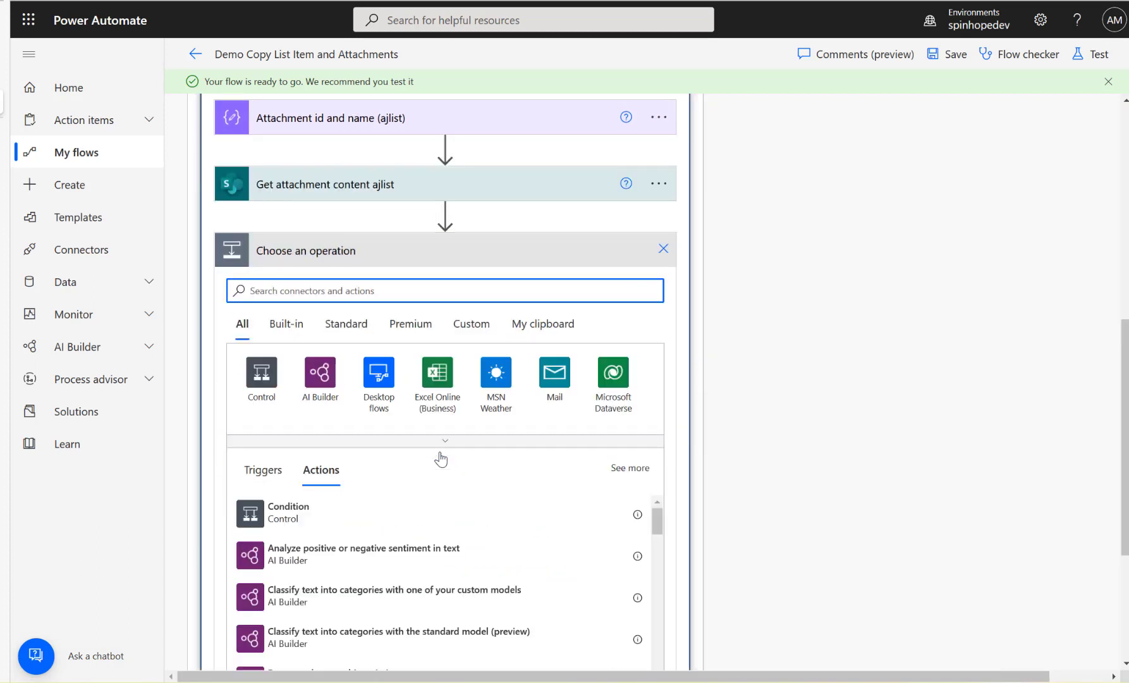
text(add atta)
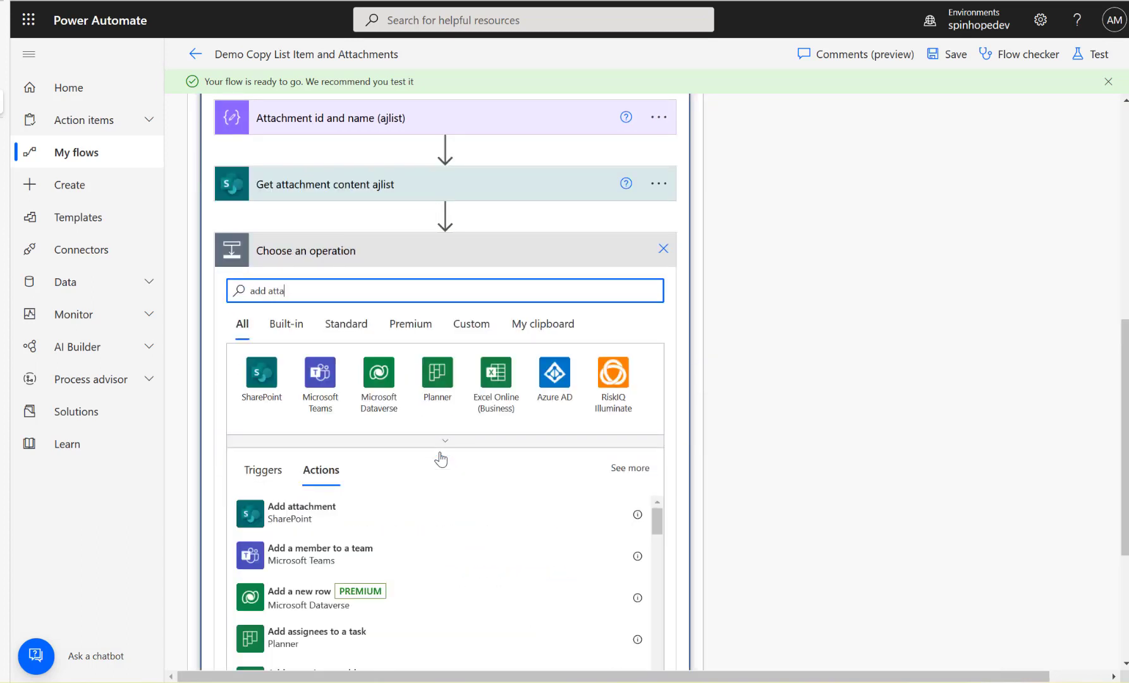
text(c)
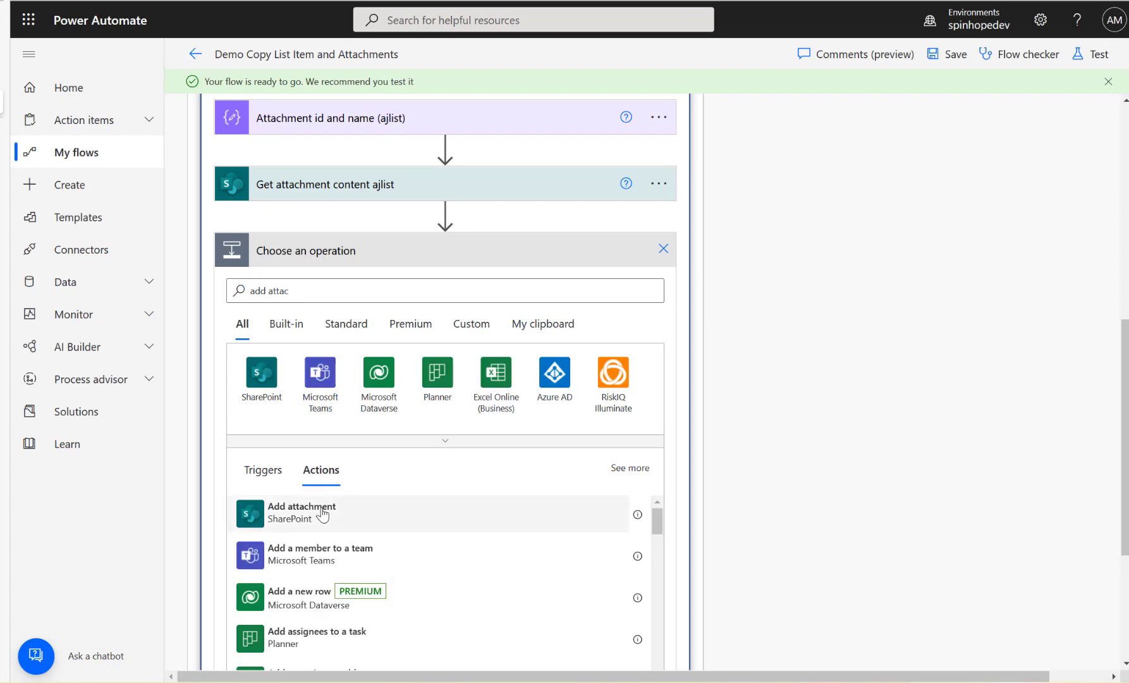
click(323, 514)
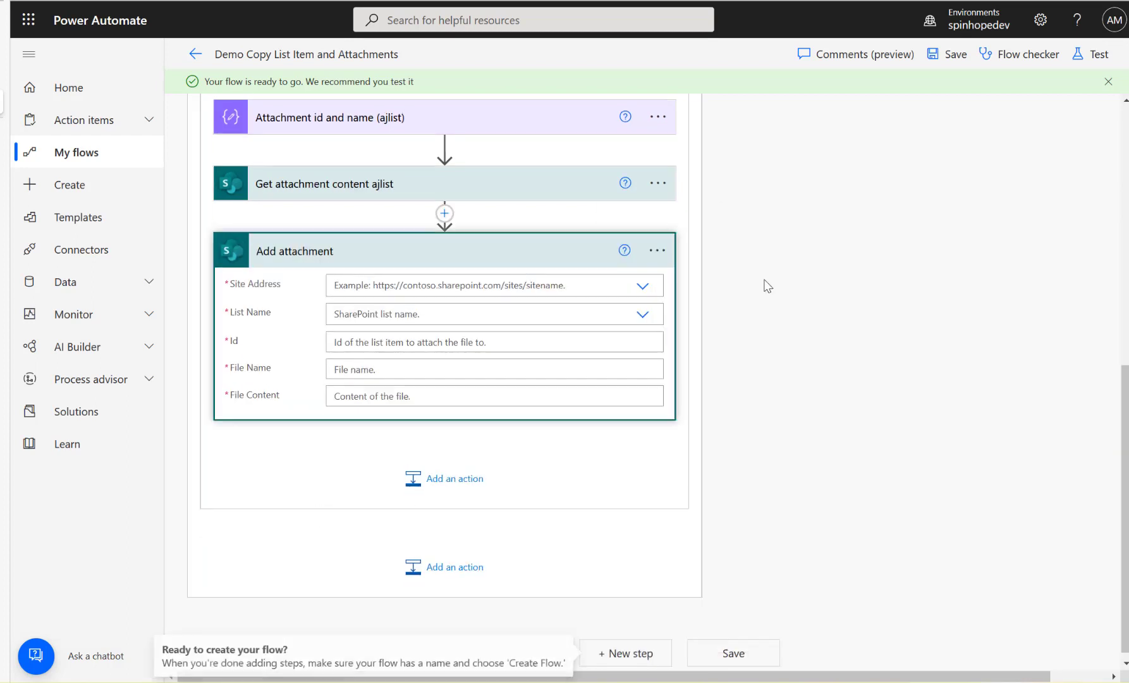
Step: Rename the Add attachment action to "Add attachment ListB"
click(656, 251)
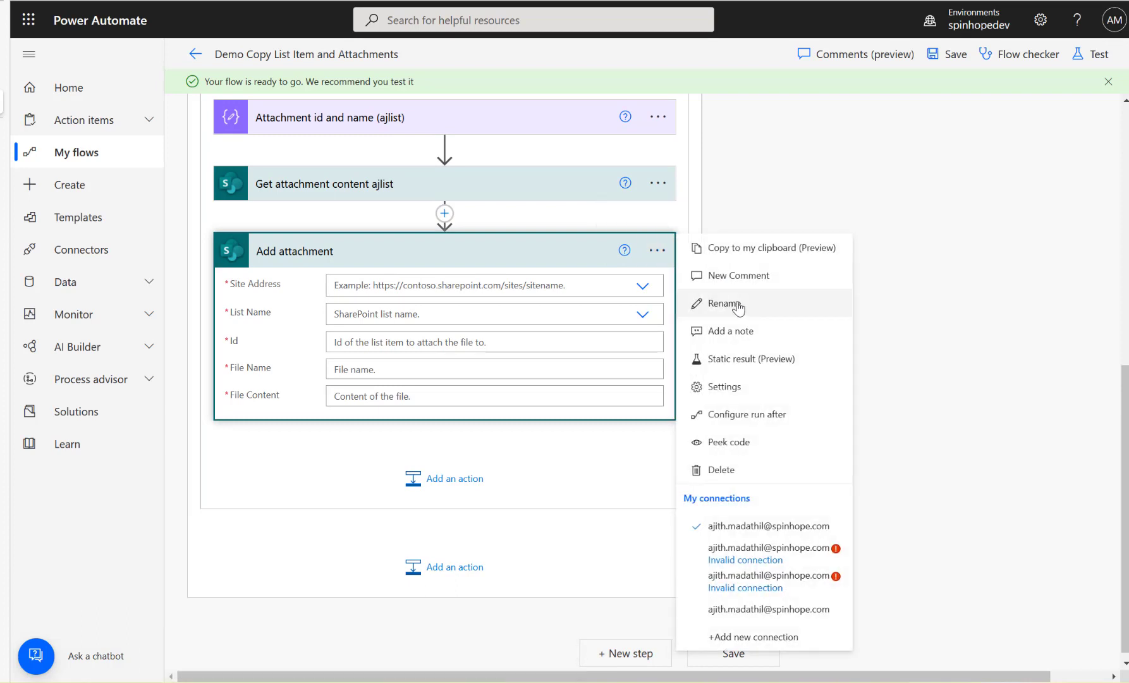
click(762, 302)
click(454, 246)
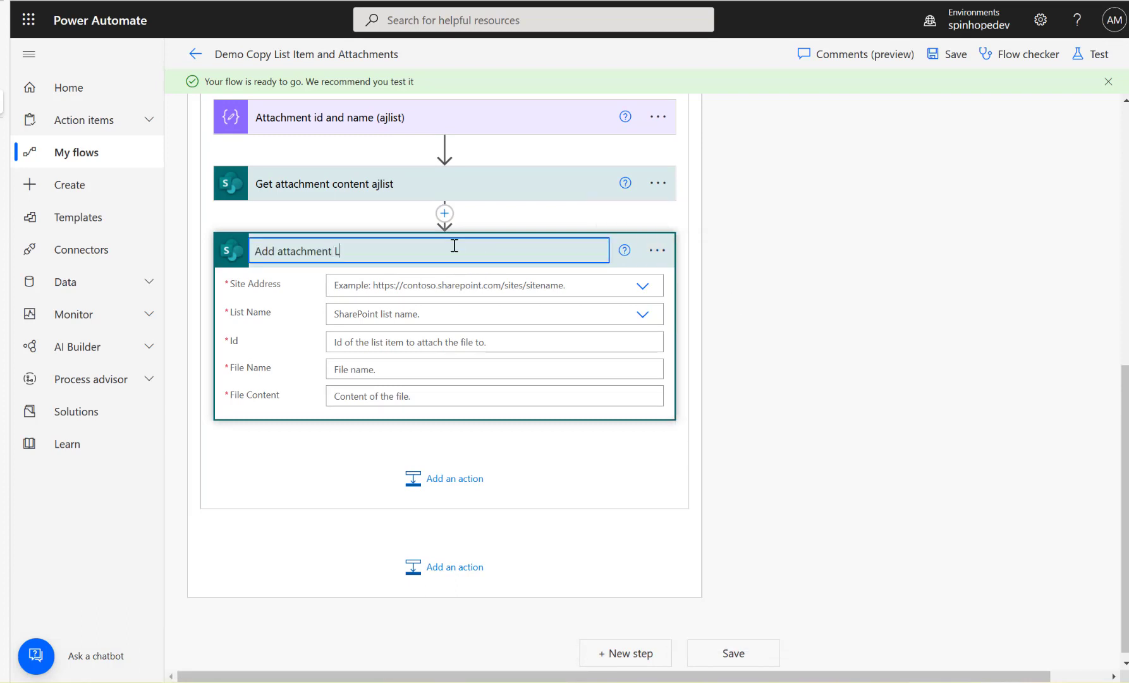
click(606, 286)
Step: Set the Site Address of Add attachment ListB to Spinhope Ltd Team Site
click(642, 289)
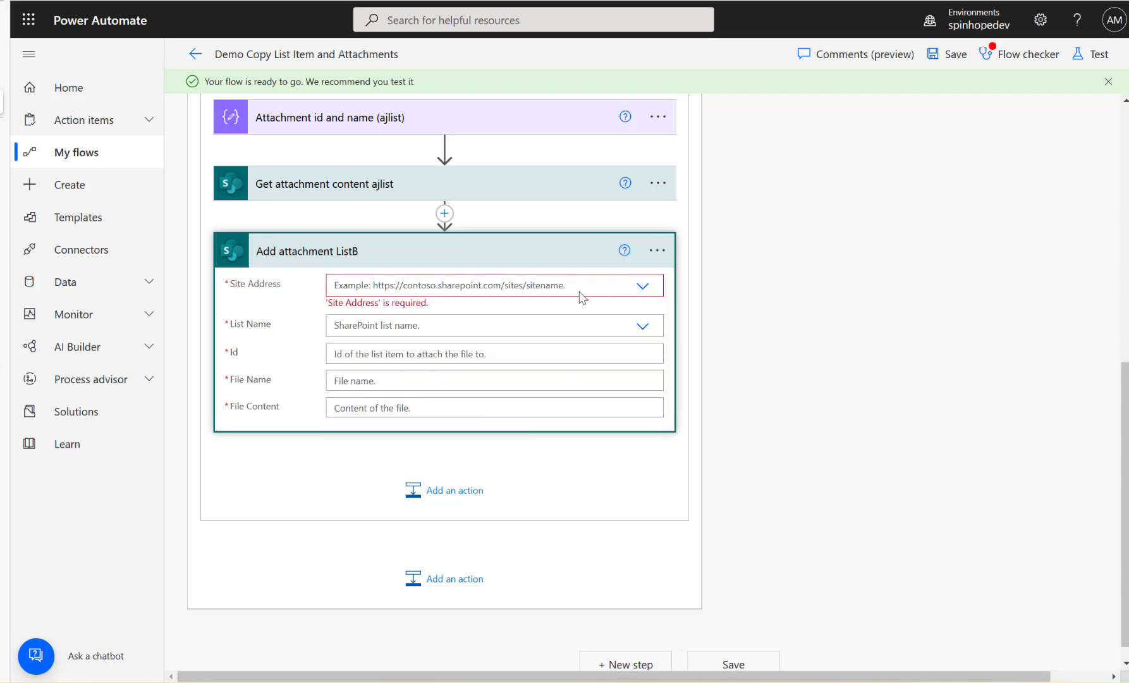
click(642, 285)
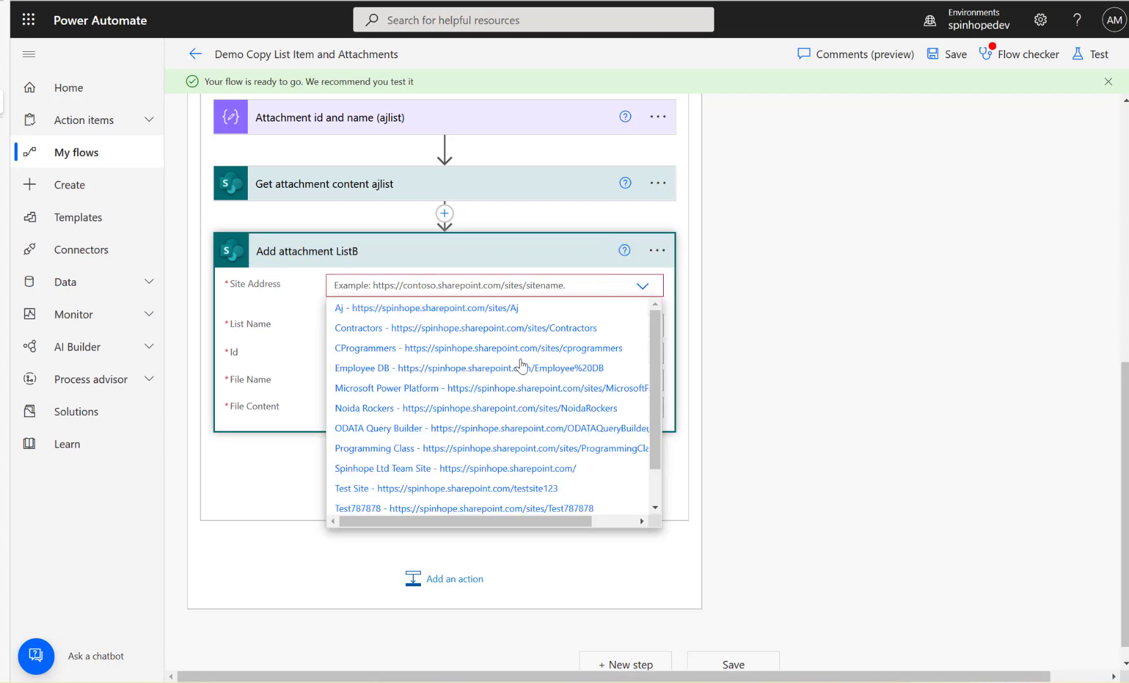
click(538, 469)
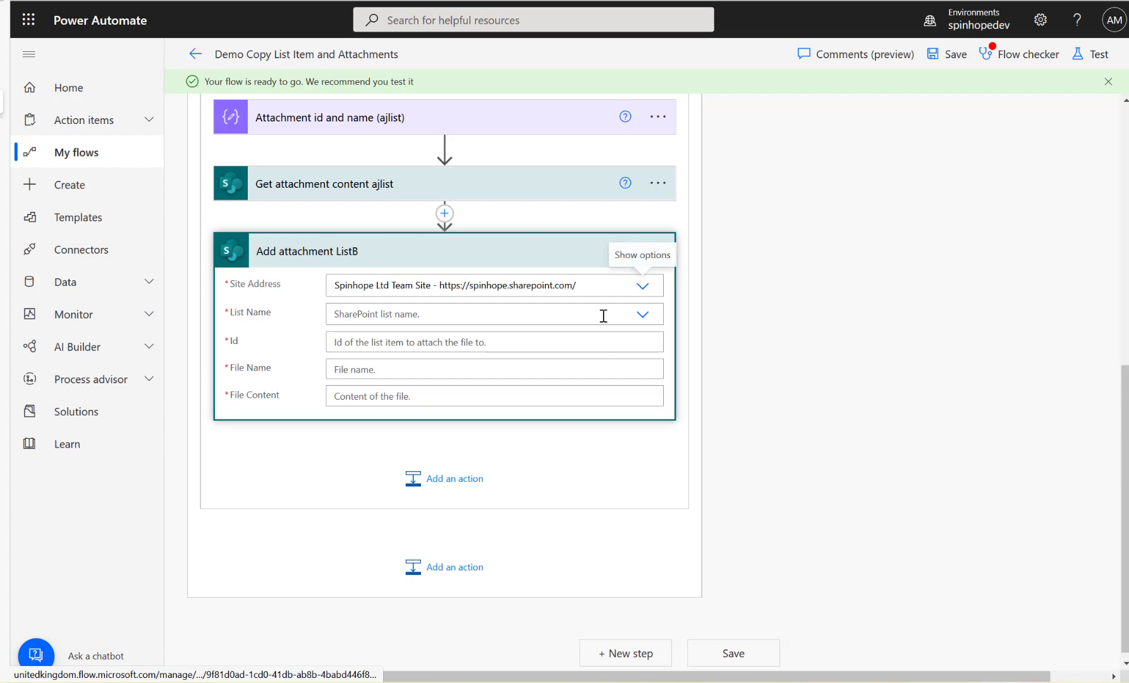
Step: Set the List Name of Add attachment ListB to ListB
click(642, 314)
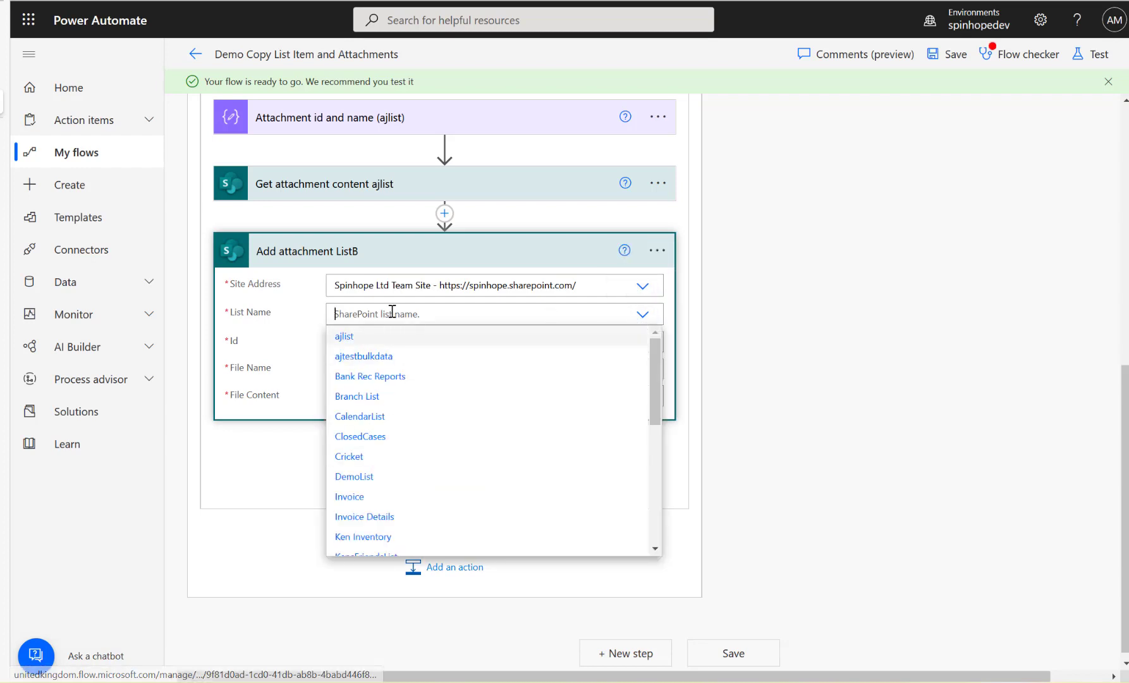
text(listb)
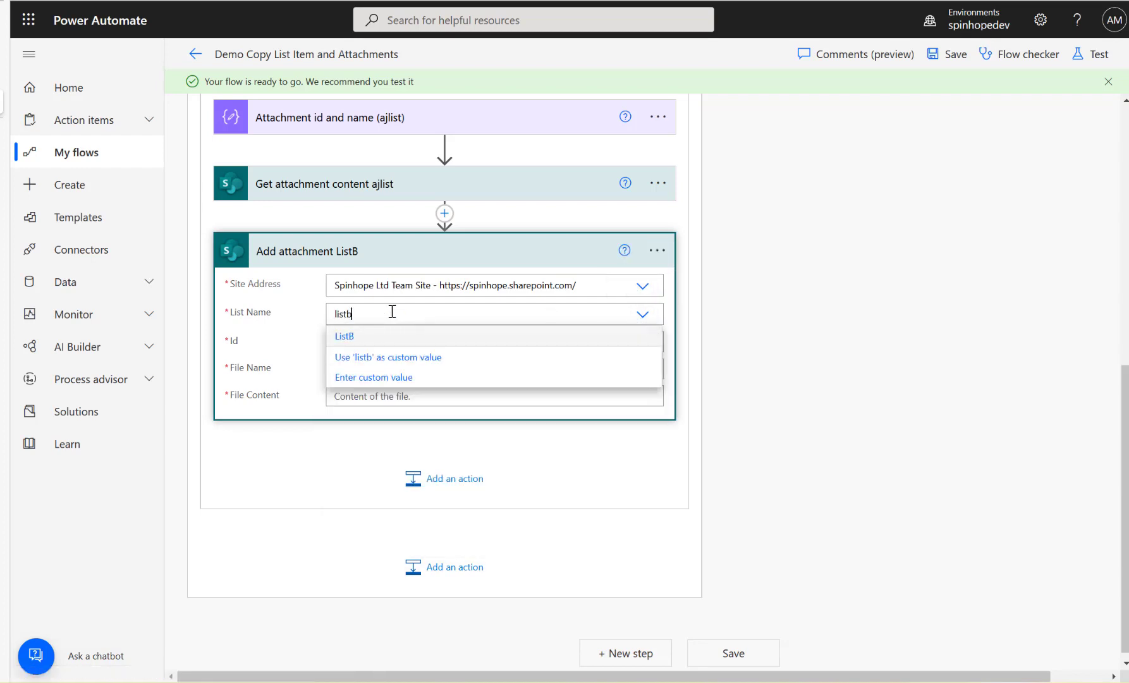
click(378, 338)
Step: Set the Id of Add attachment ListB to the dynamic value ID from Create item ListB
click(422, 345)
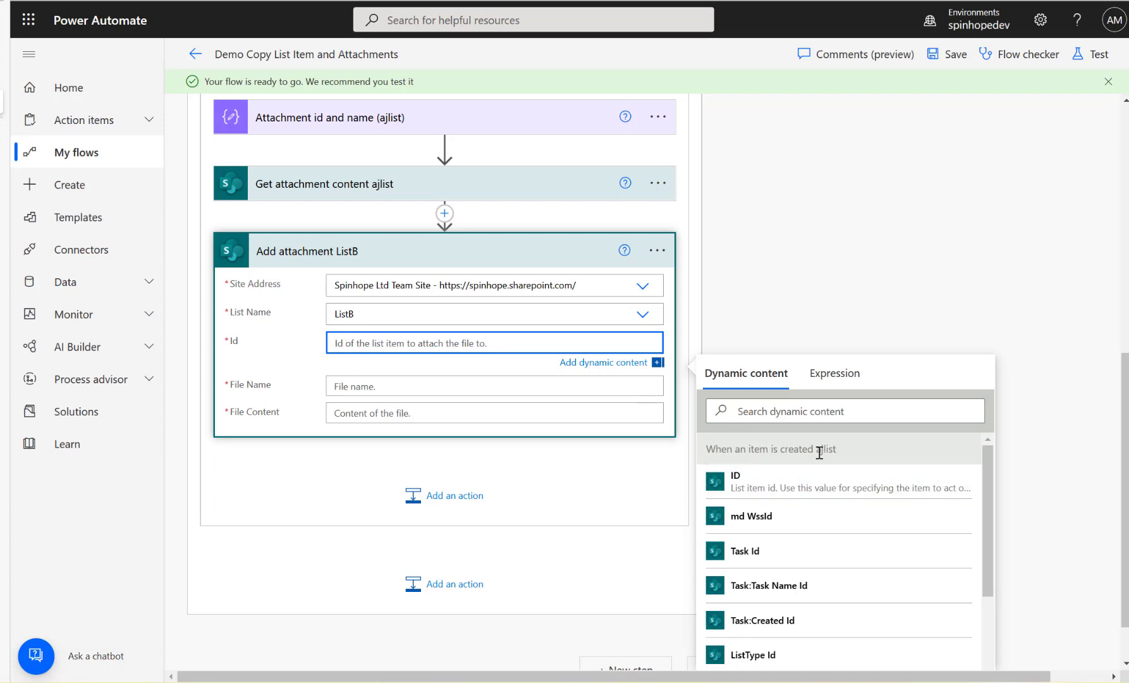
click(793, 412)
text(id)
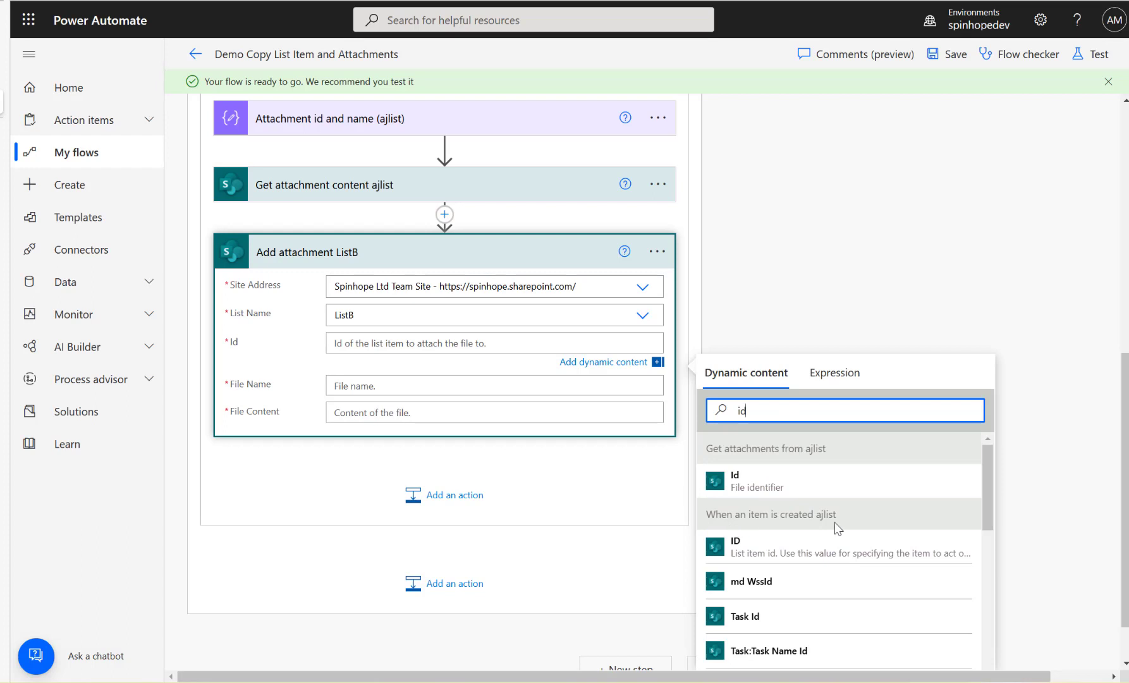
scroll(839, 534, down, 6)
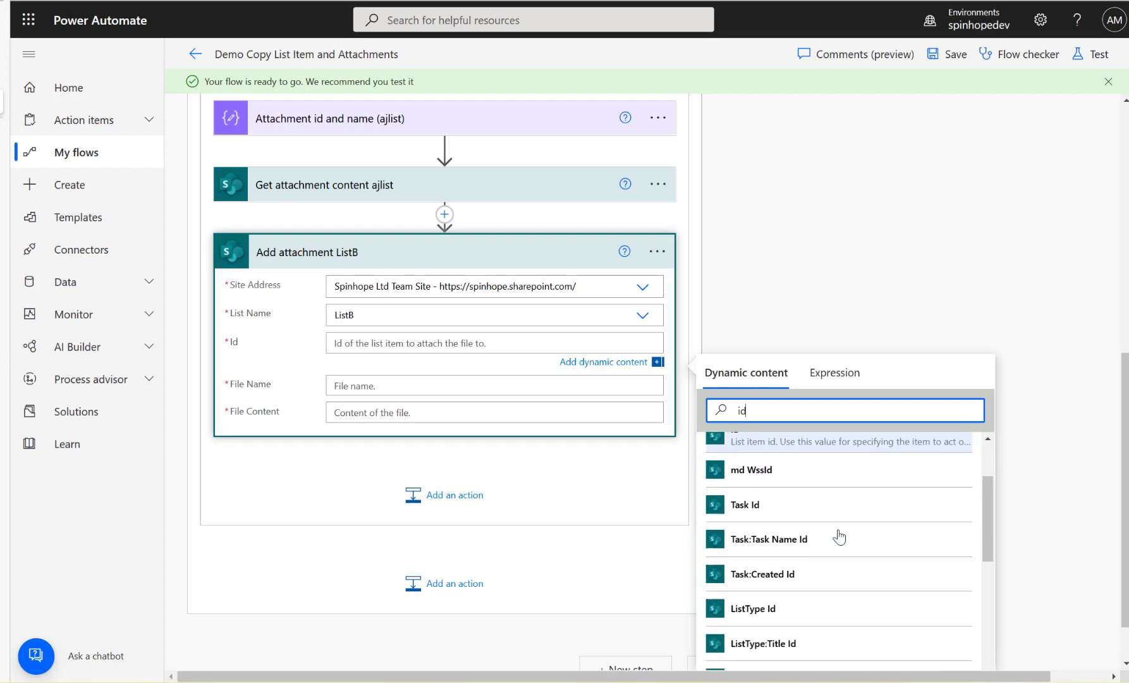
scroll(837, 545, down, 4)
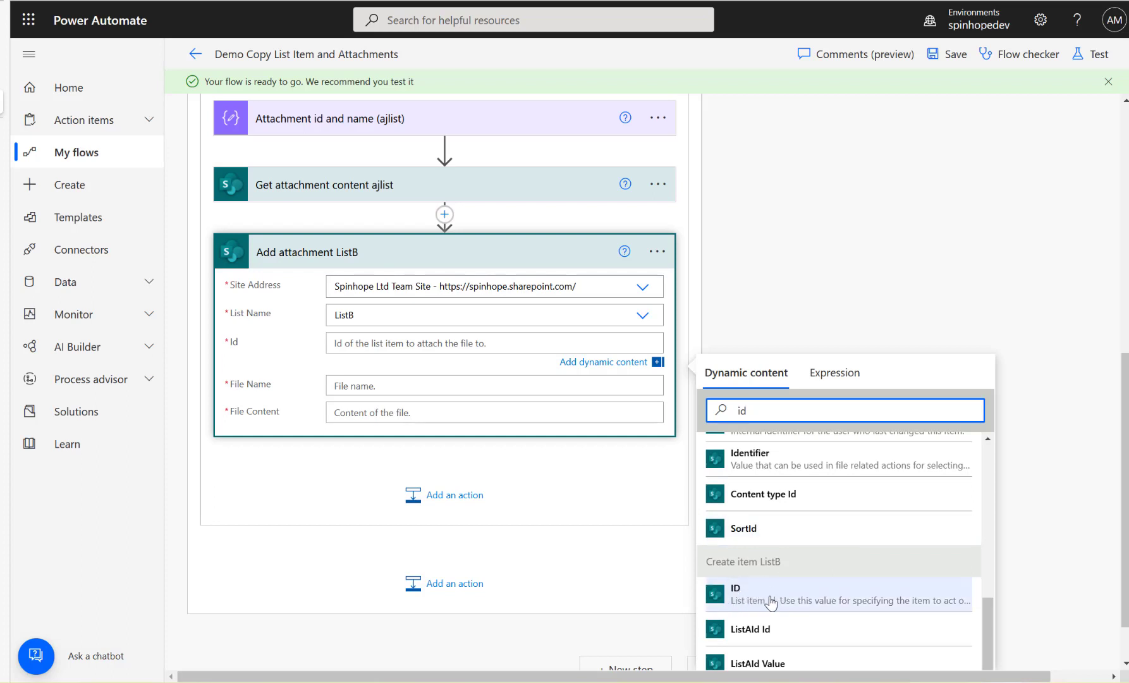
click(752, 600)
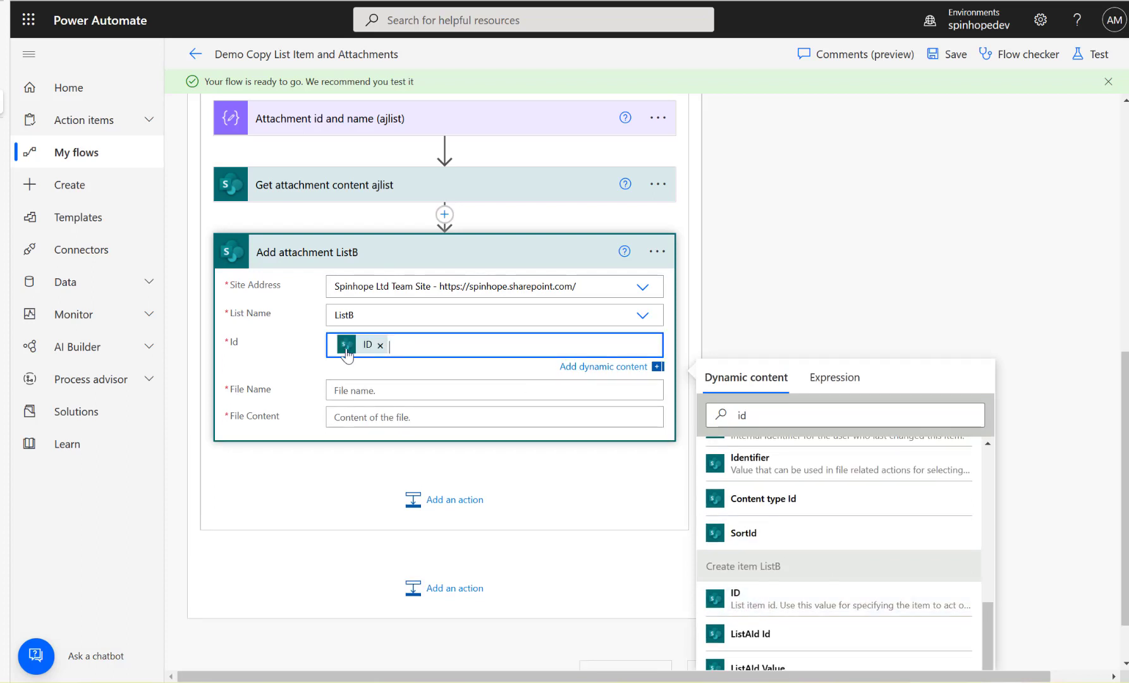
Step: Set the File Name of Add attachment ListB to the dynamic value DisplayName from Get attachments from ajlist
click(392, 390)
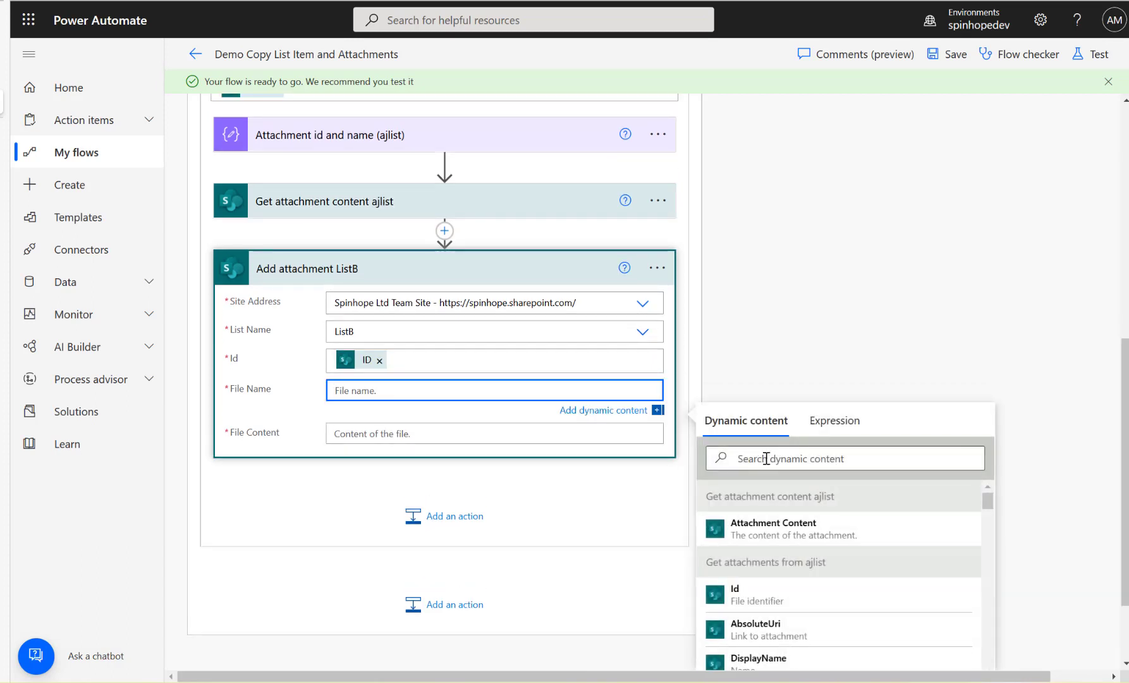
click(766, 458)
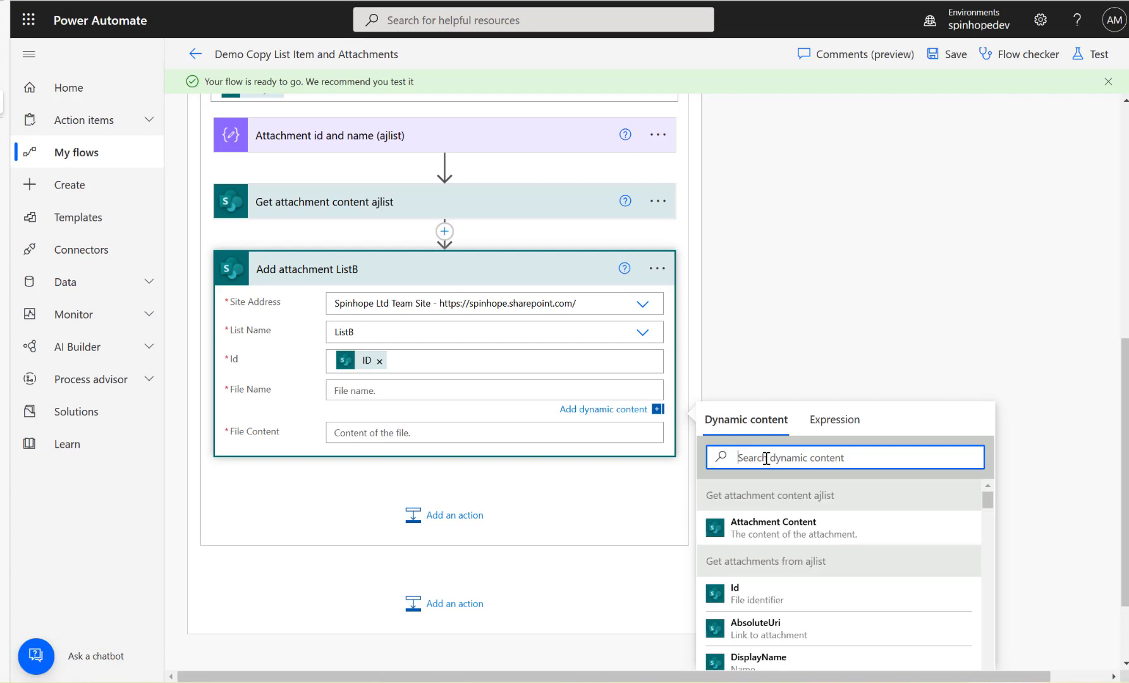
text(name)
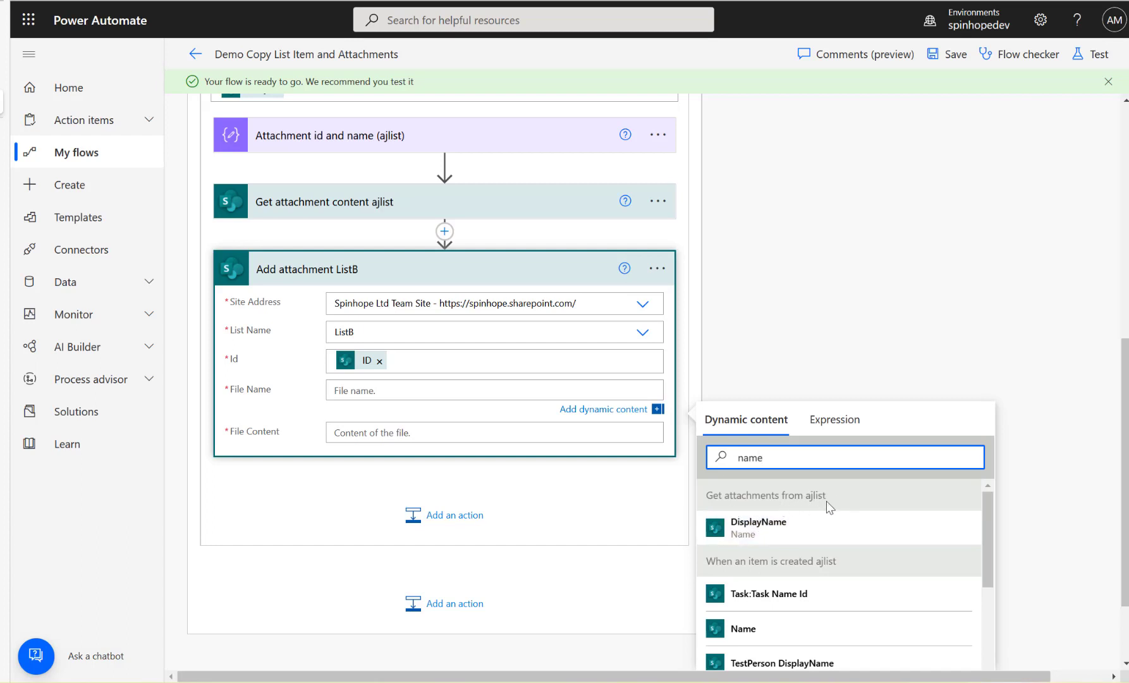
click(752, 536)
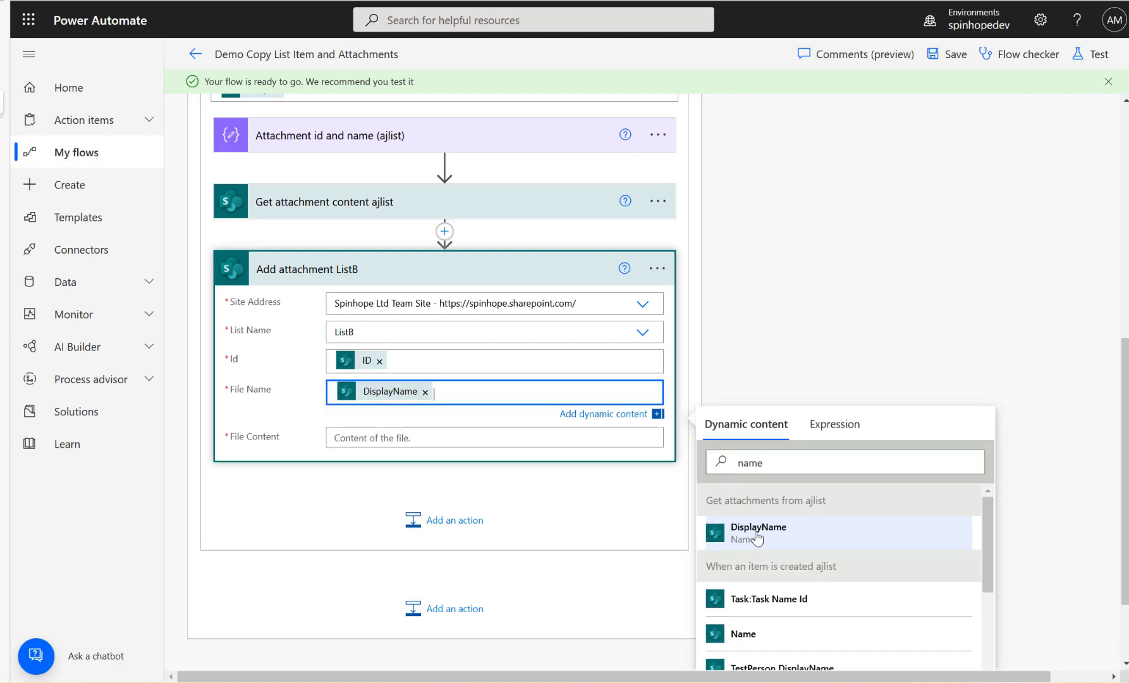
Step: Set the File Content to Attachment Content from Get attachment content ajlist, and save the flow
click(408, 434)
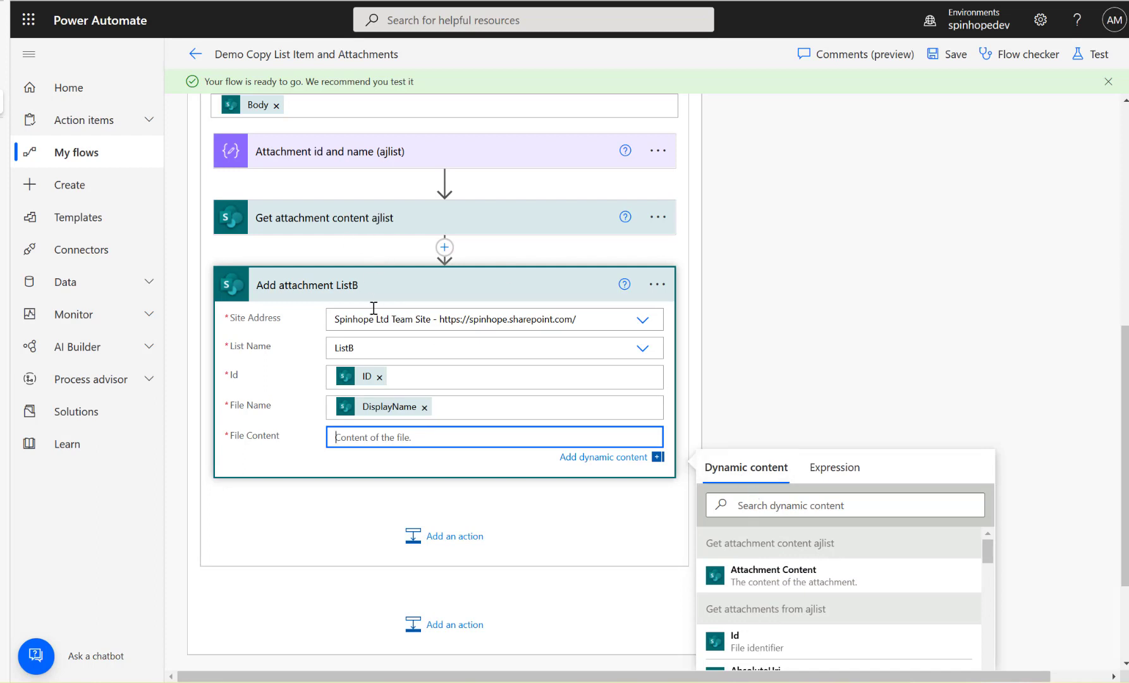
click(775, 575)
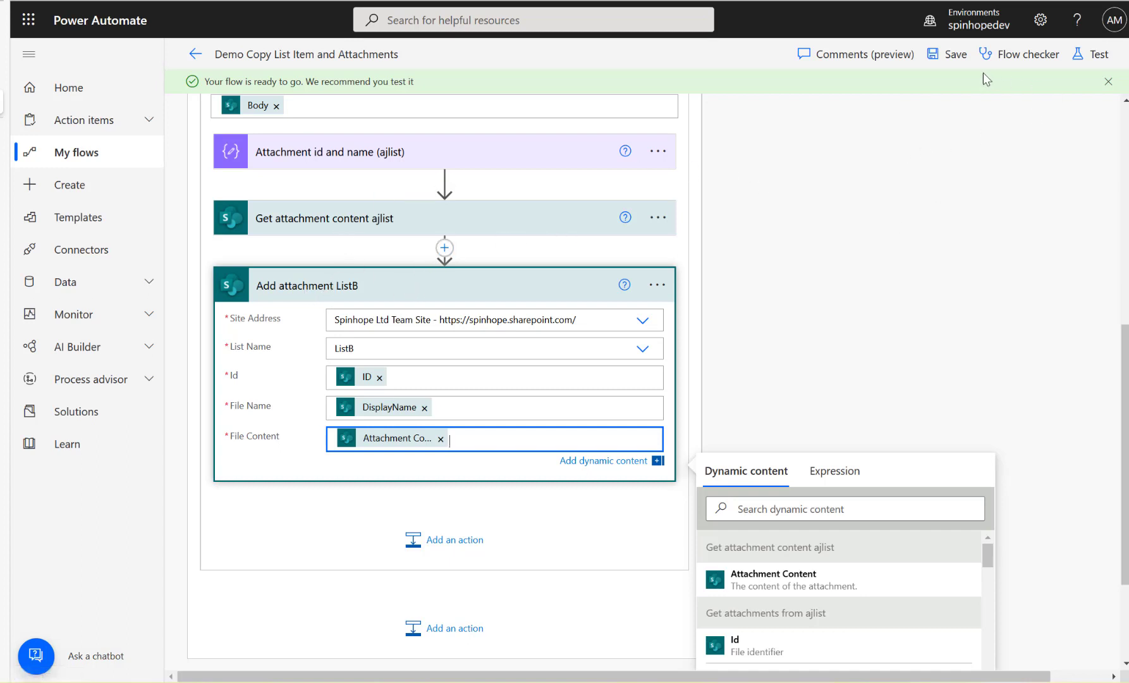
click(946, 56)
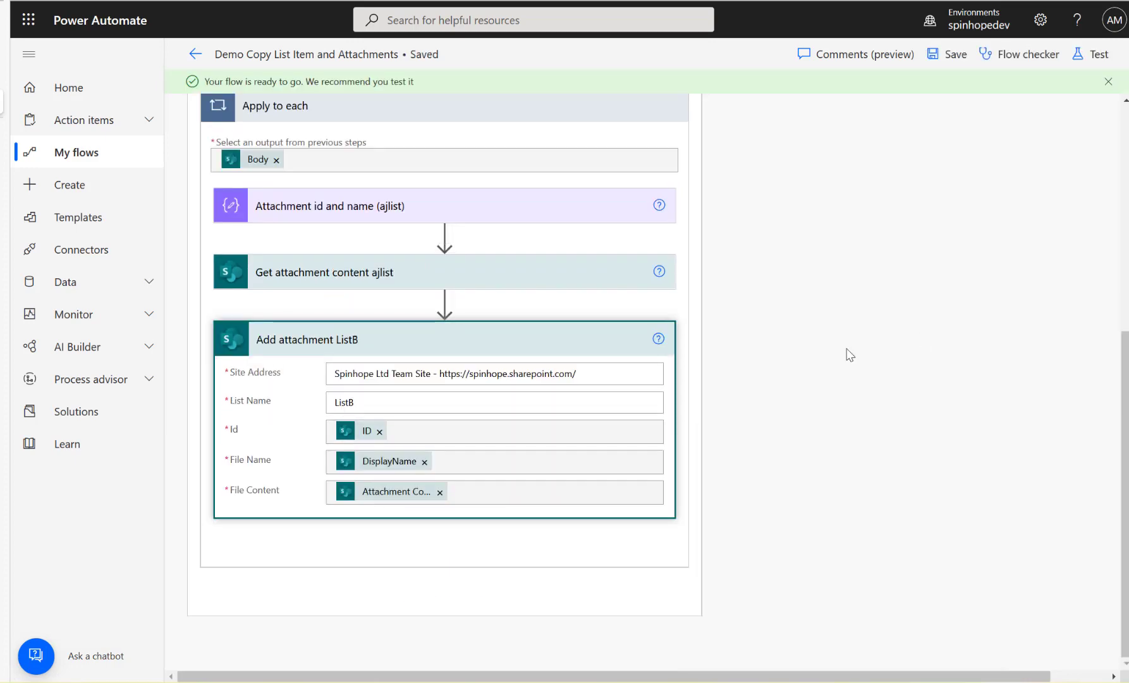
Step: Check the settings of the When an item is created ajlist trigger, and return to the flow's details page
scroll(850, 354, up, 8)
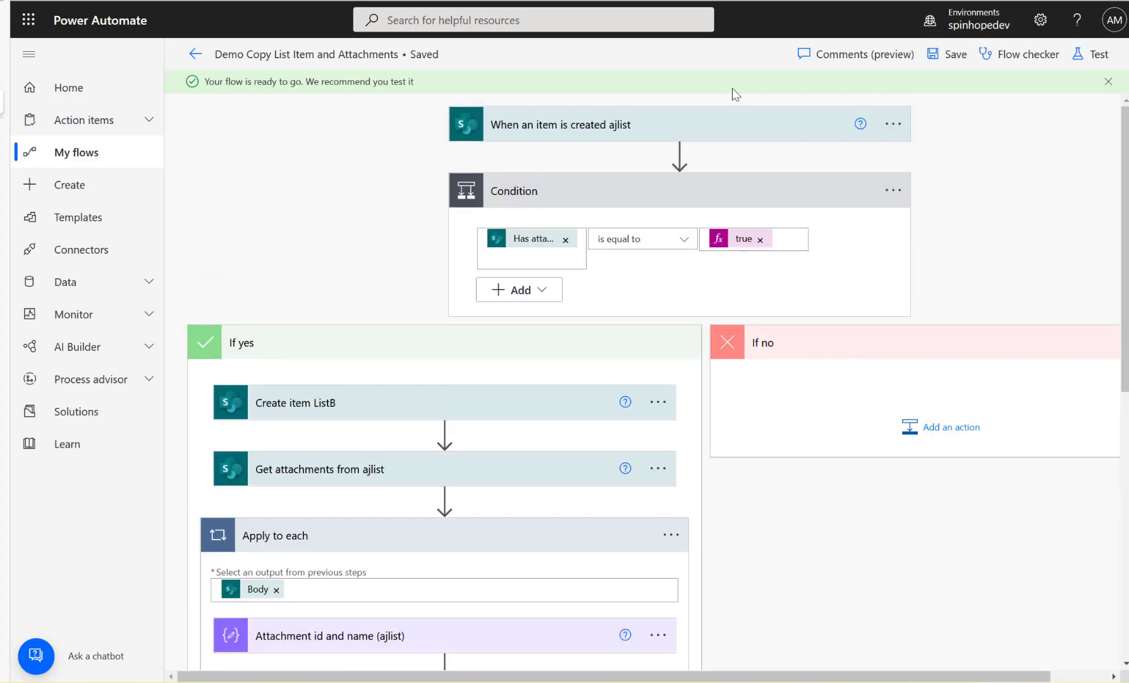
click(639, 122)
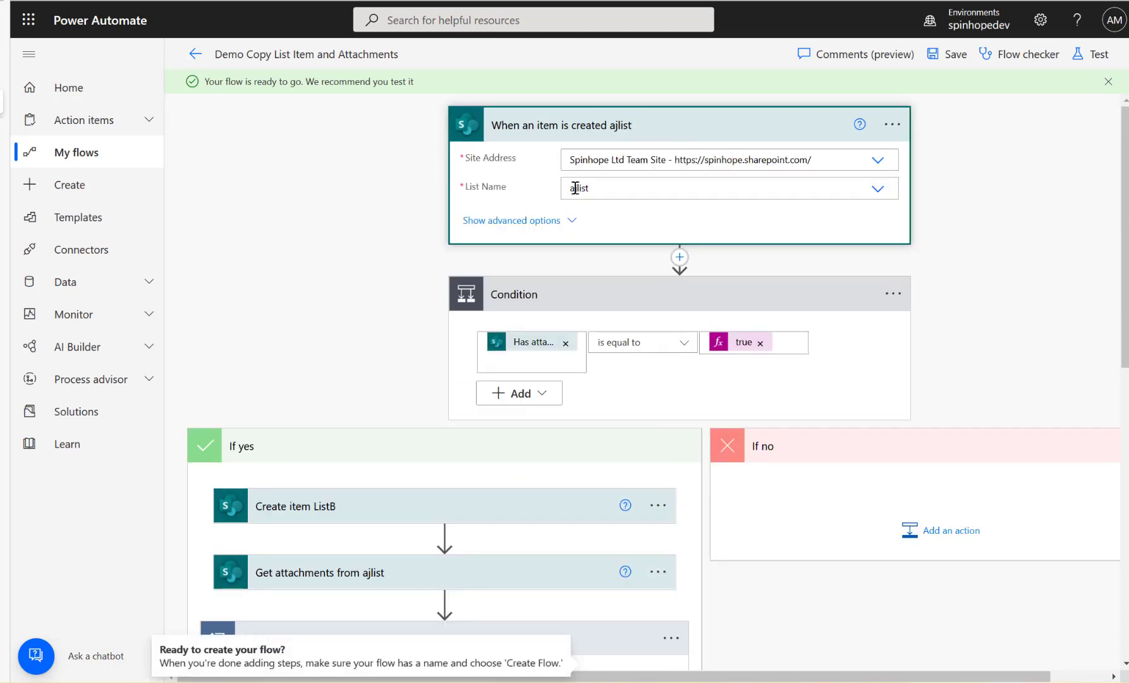
click(193, 55)
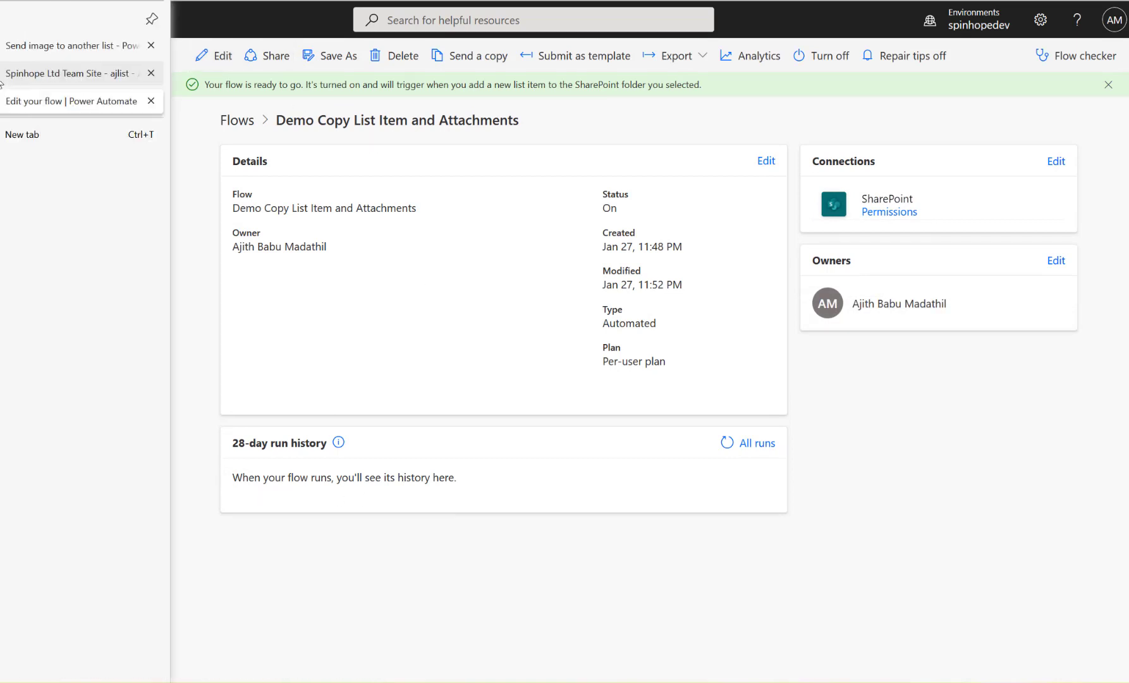
Step: Switch to the ajlist list in SharePoint and start a new item named "Demo List Item Attachment"
click(9, 80)
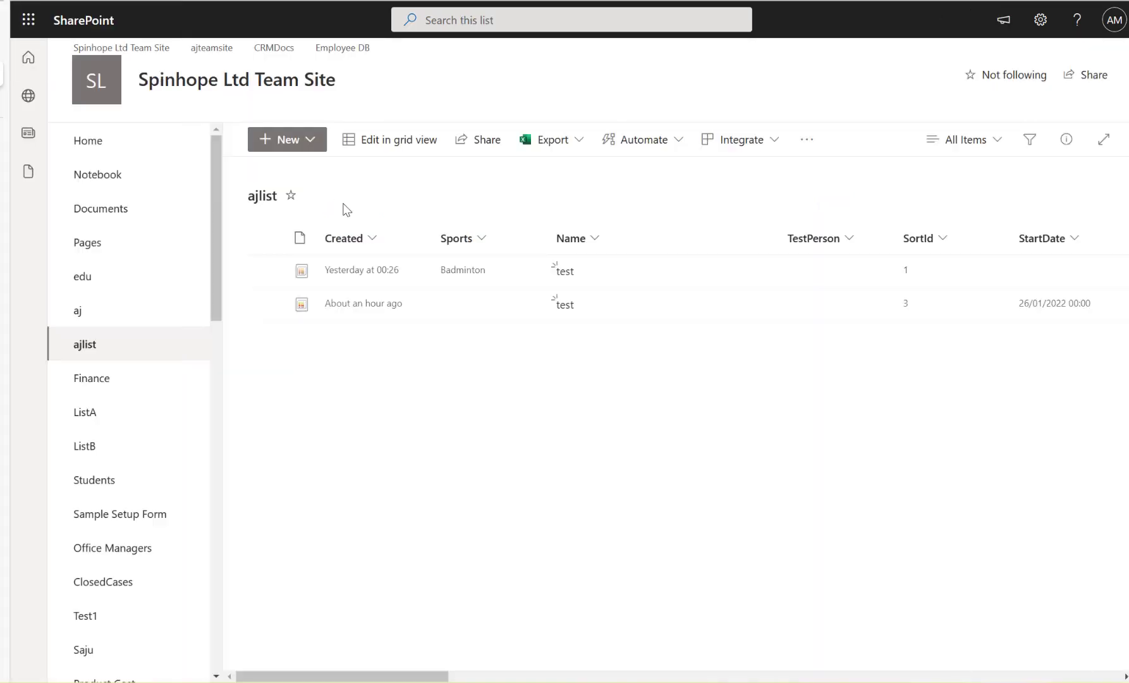
click(284, 203)
click(288, 140)
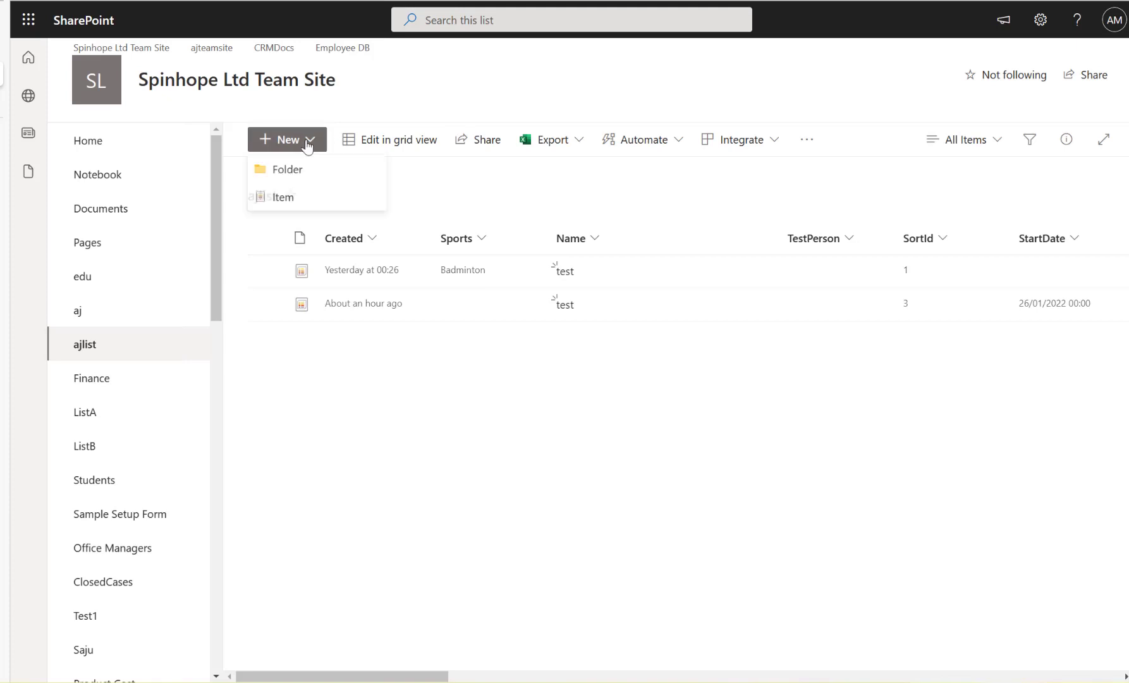
click(283, 199)
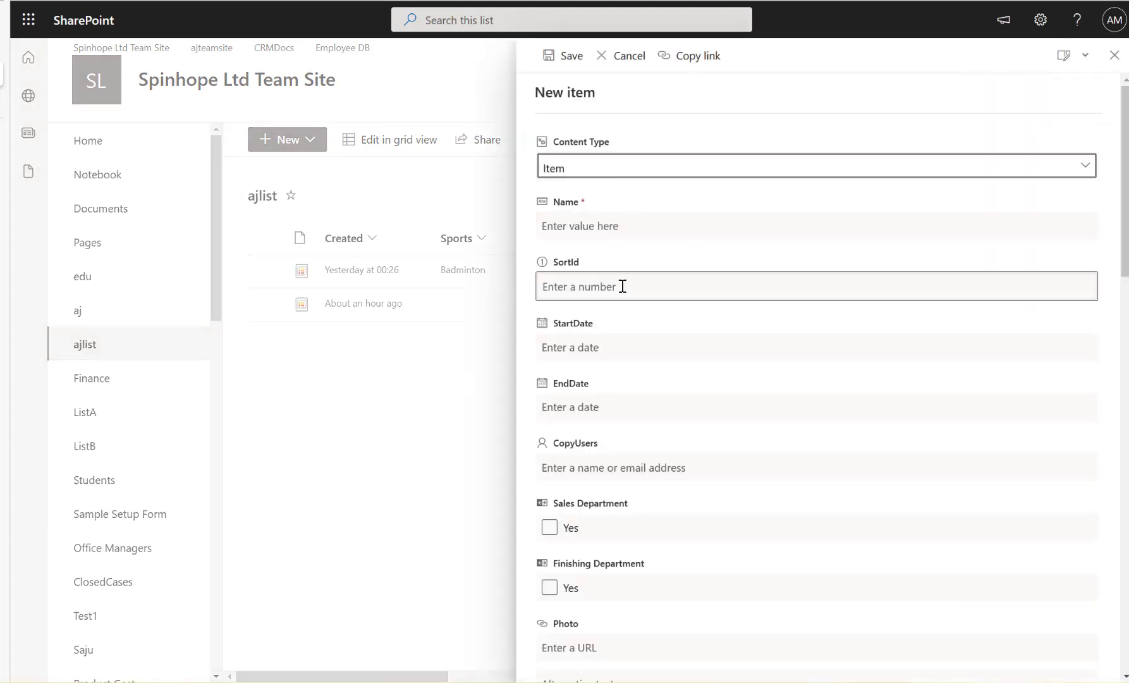
click(603, 227)
text(Demo List Item A)
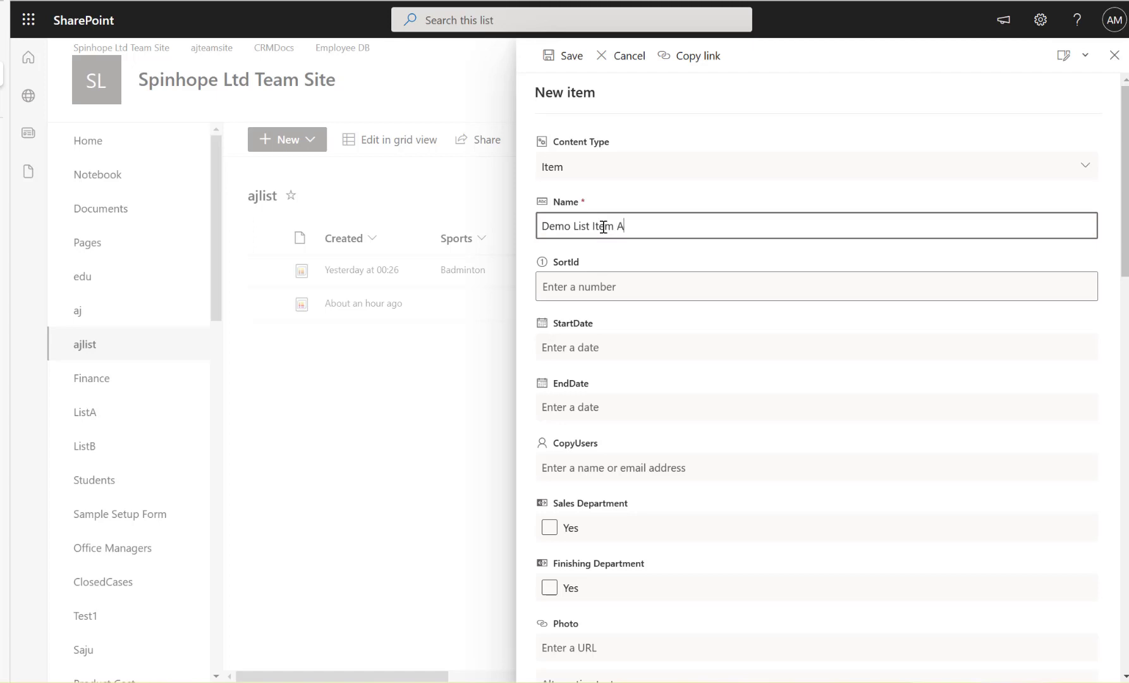
text(ttachment)
Step: Attach the image "11-lake view frm ground level.JPG" to the new item and save it
scroll(742, 494, down, 6)
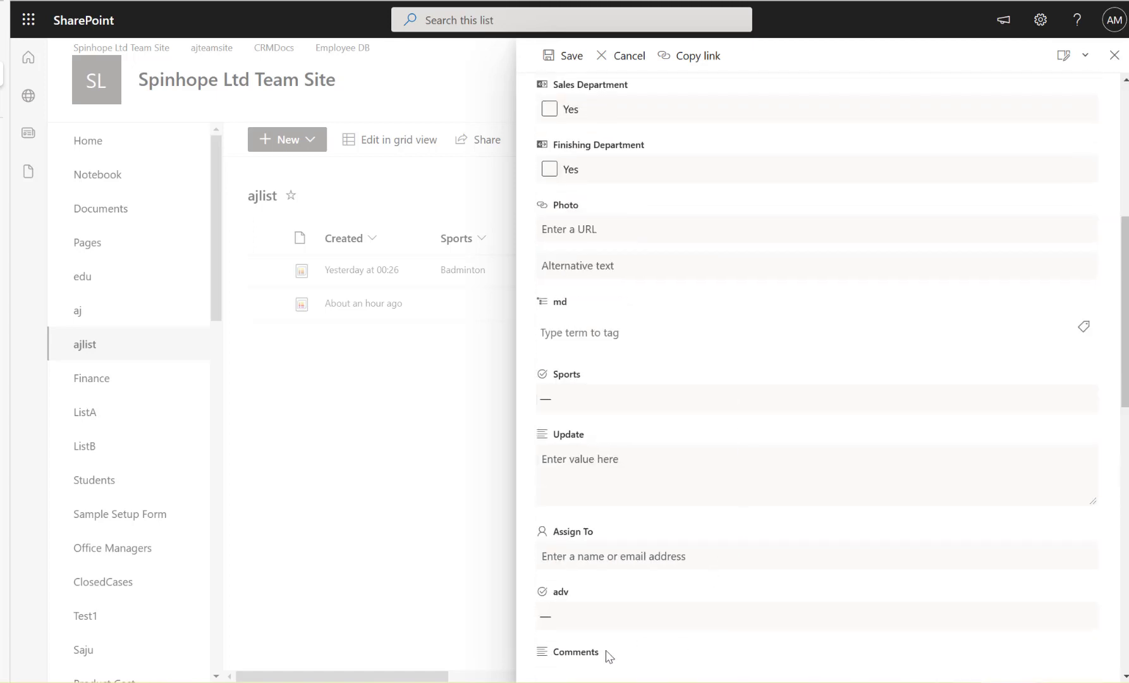
scroll(743, 591, down, 12)
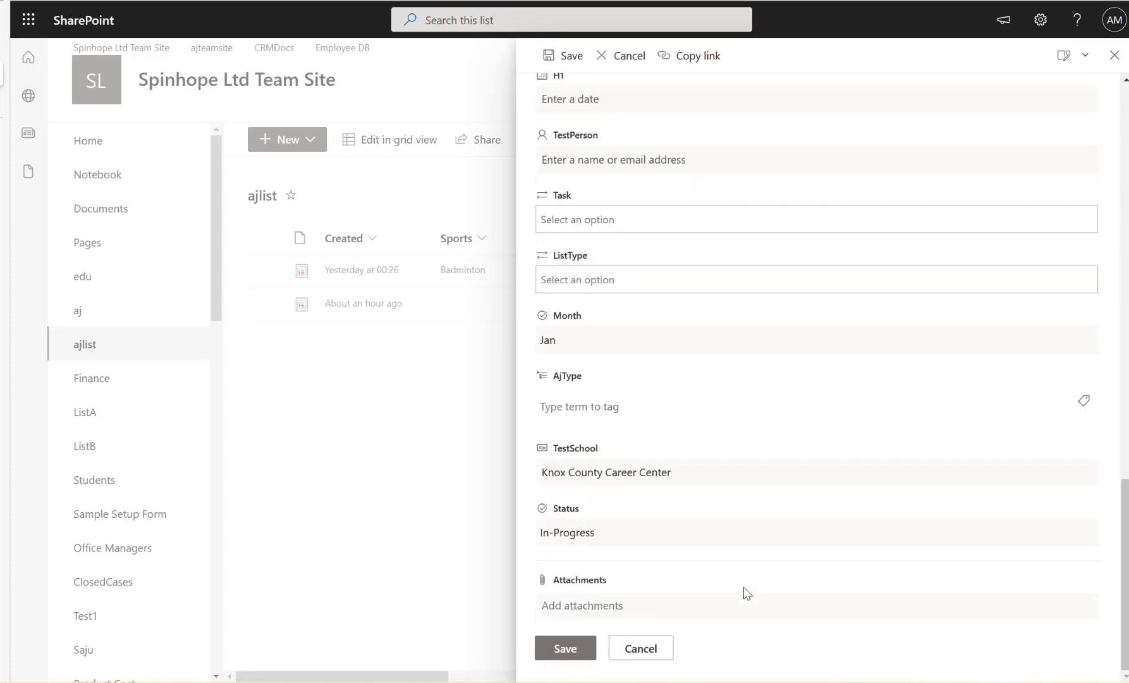
click(663, 607)
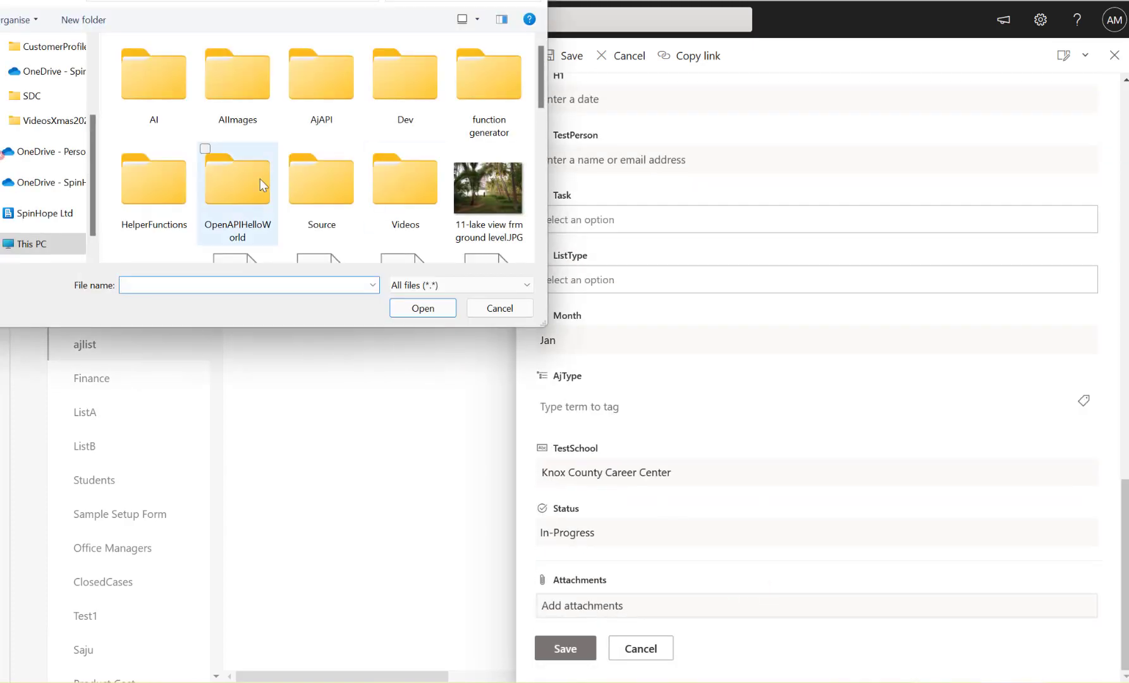
click(482, 199)
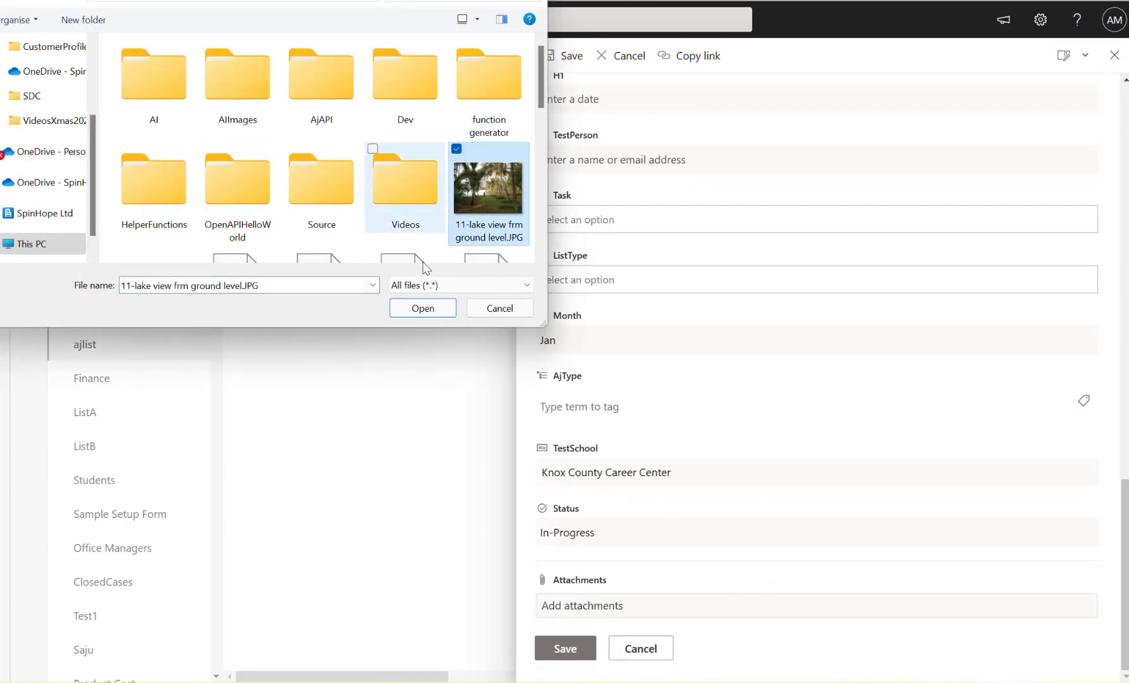
click(423, 309)
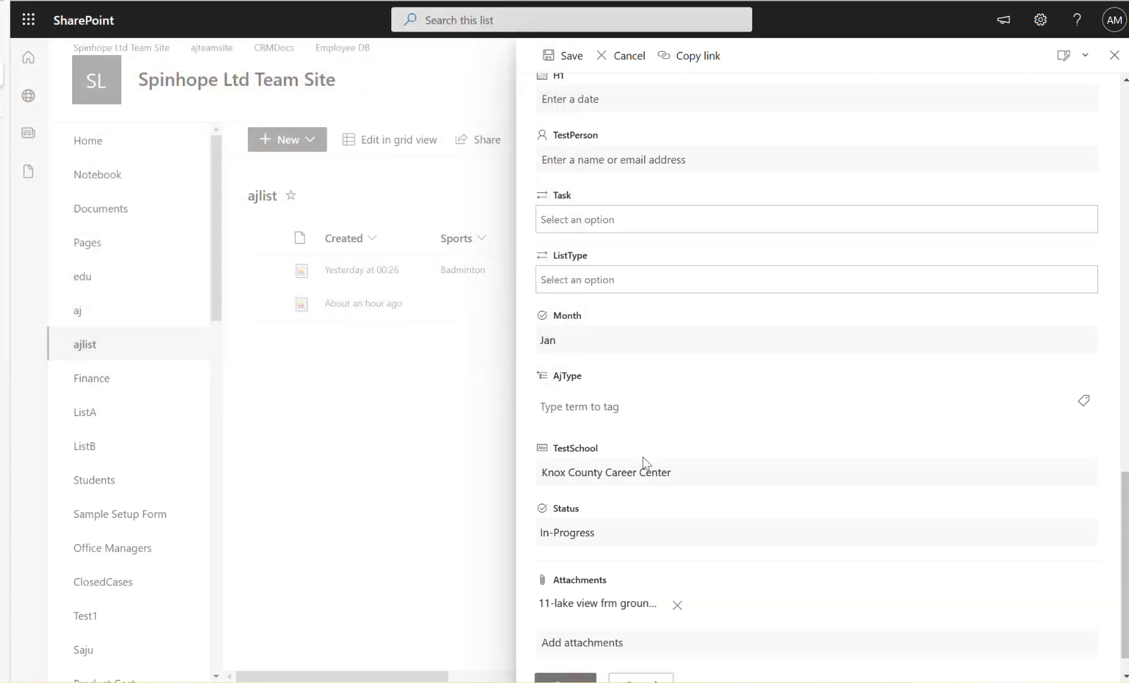
scroll(690, 546, down, 1)
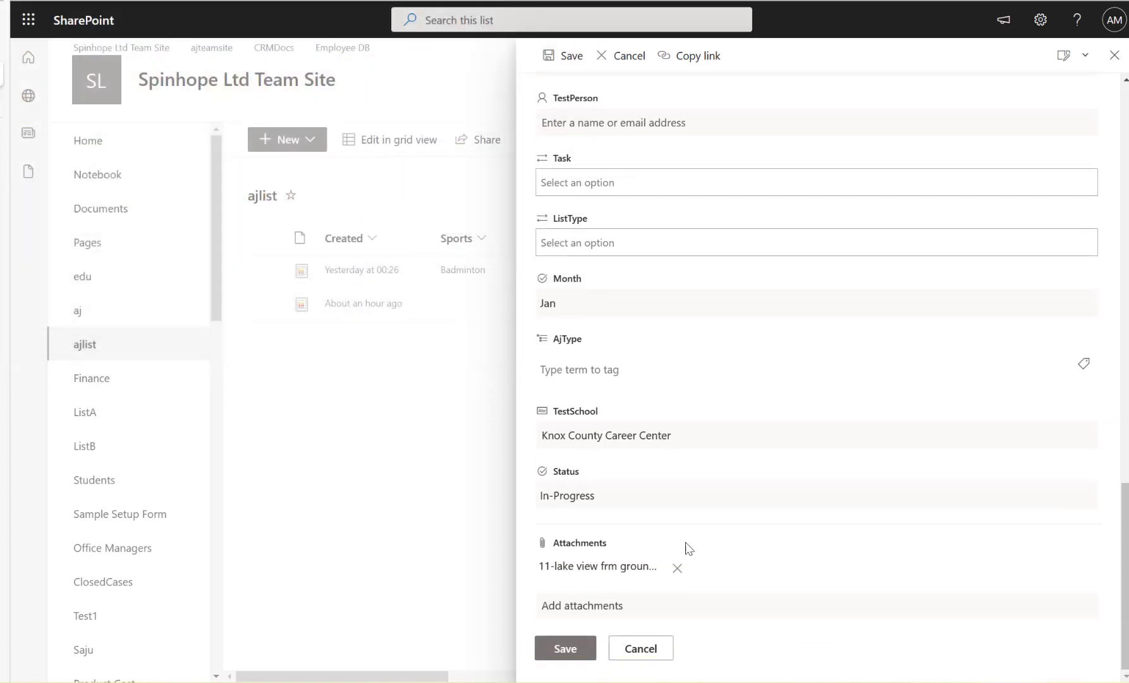
click(580, 655)
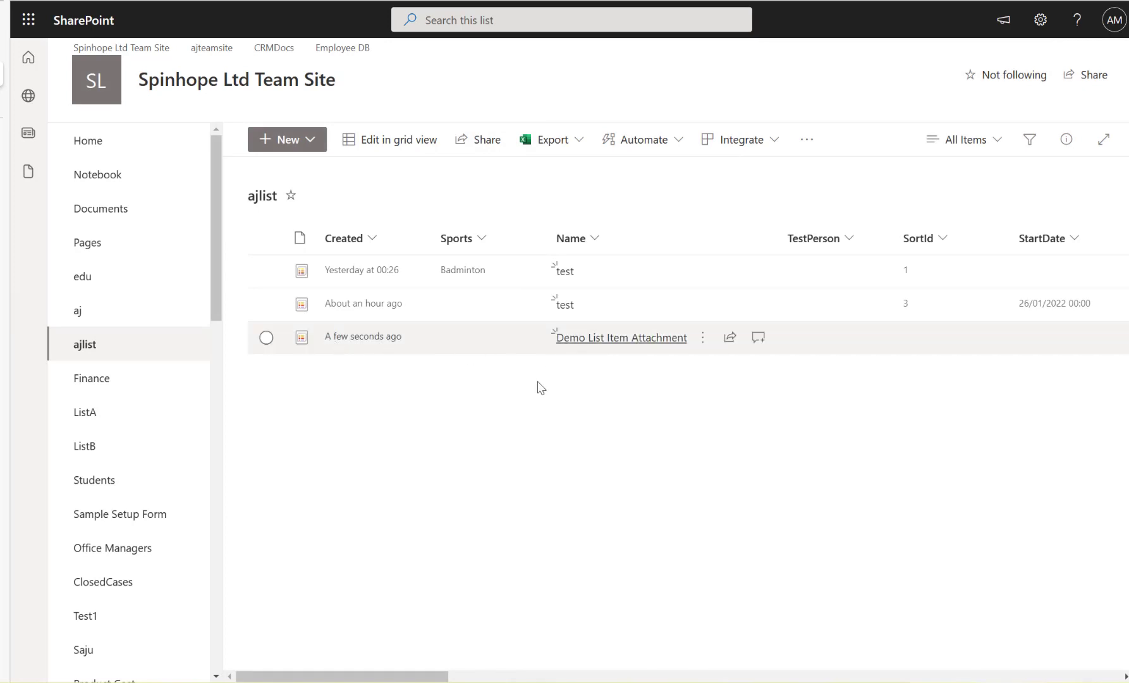
Step: Open the Demo List Item Attachment item in ajlist, view its attached image, and close the image
drag(423, 675, 1113, 675)
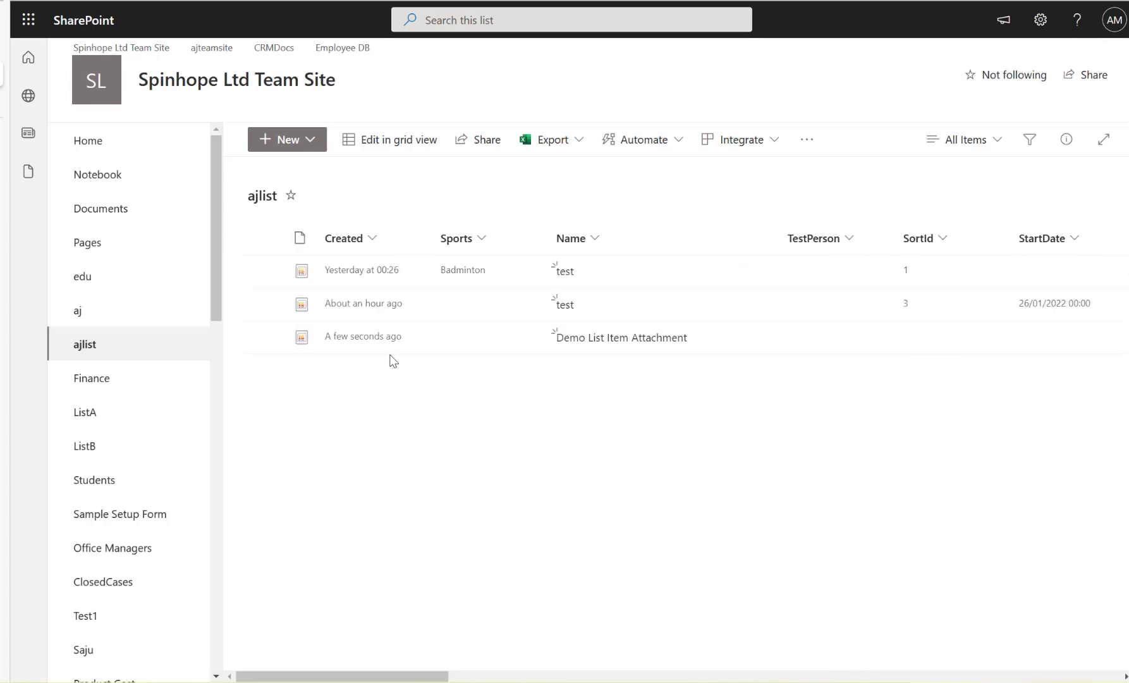
click(370, 338)
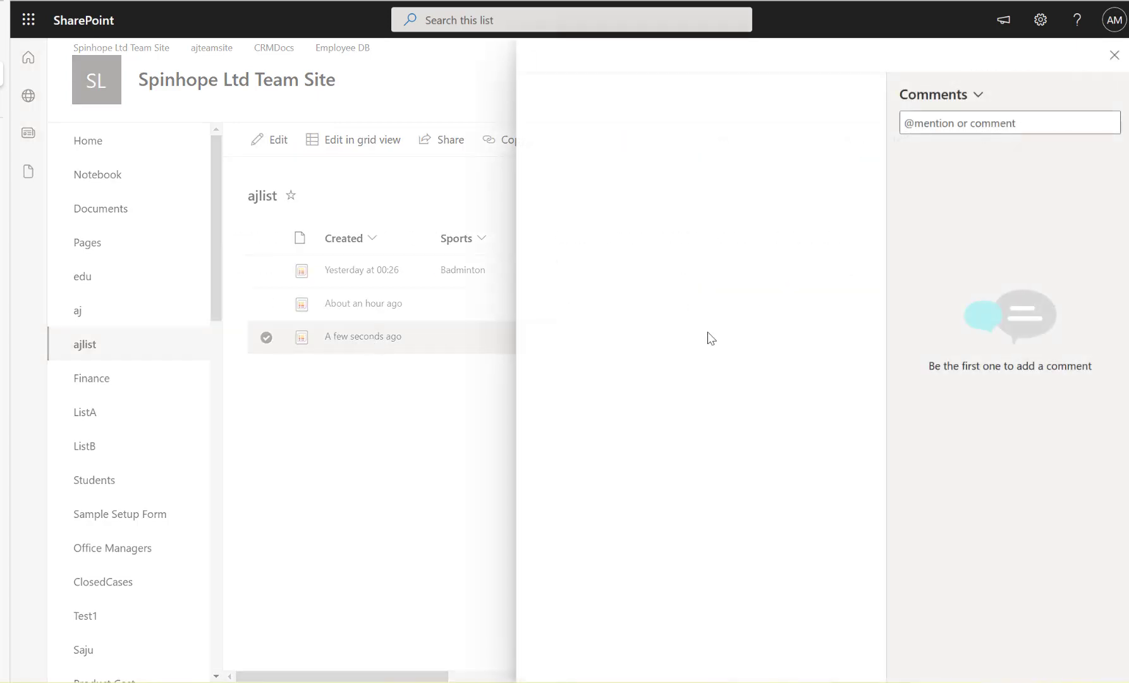
scroll(721, 463, down, 8)
scroll(724, 466, down, 8)
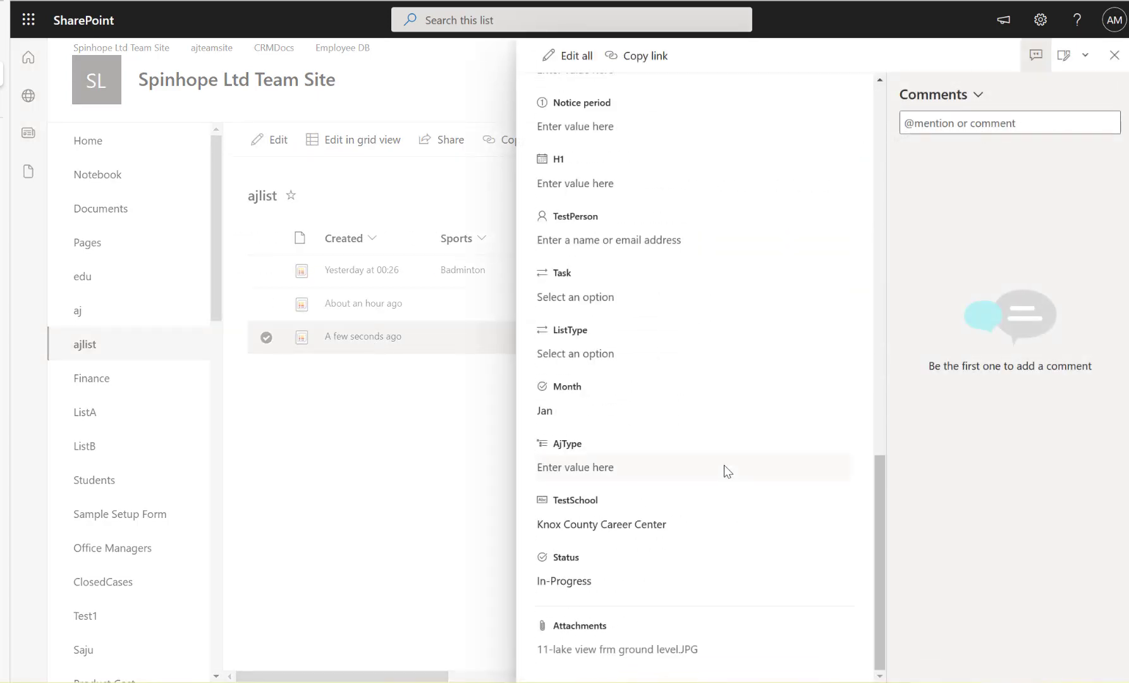
click(605, 650)
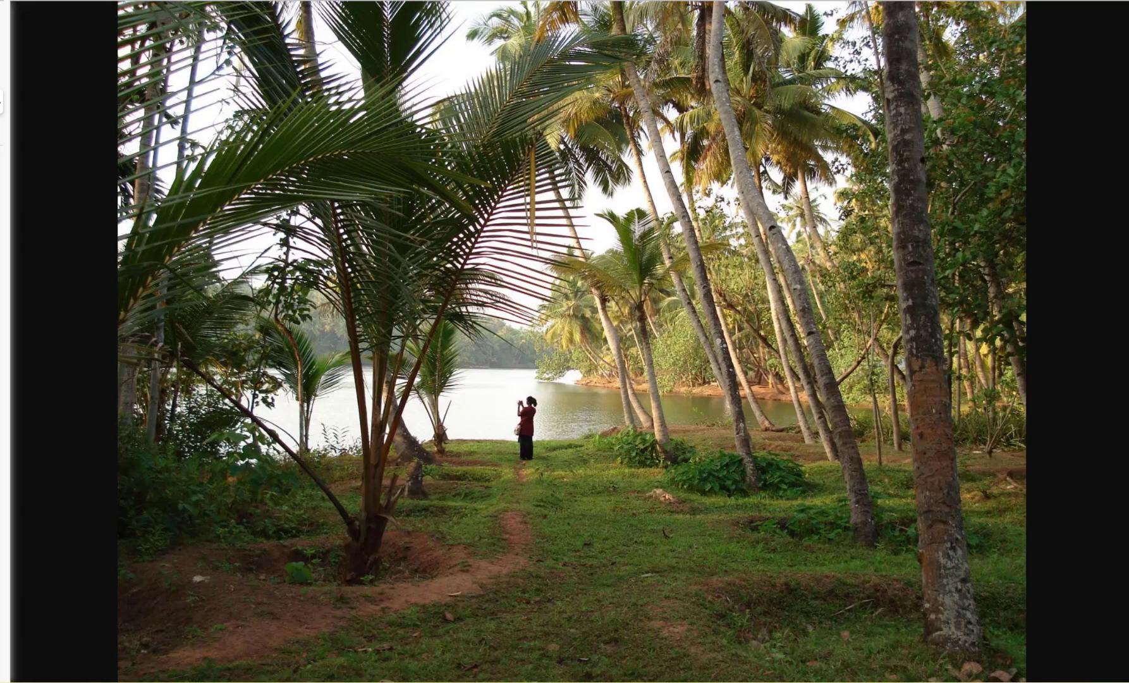
mouse_move(3, 101)
click(151, 101)
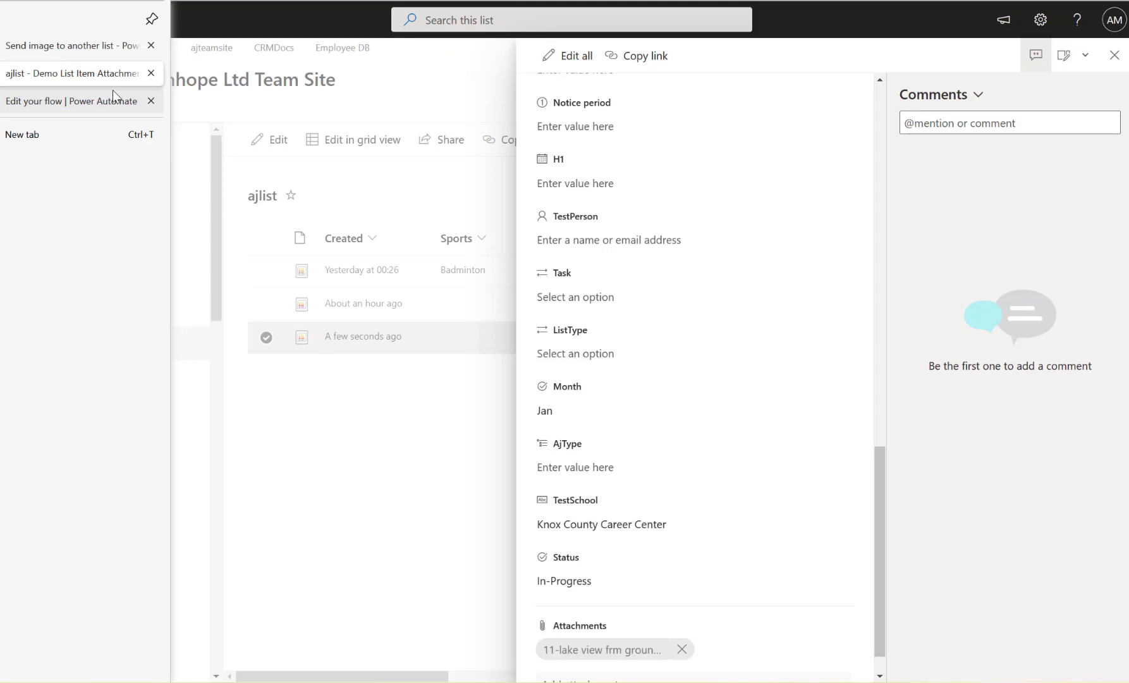
Step: Switch to the Power Automate flow details page and refresh the 28-day run history
click(67, 103)
click(725, 443)
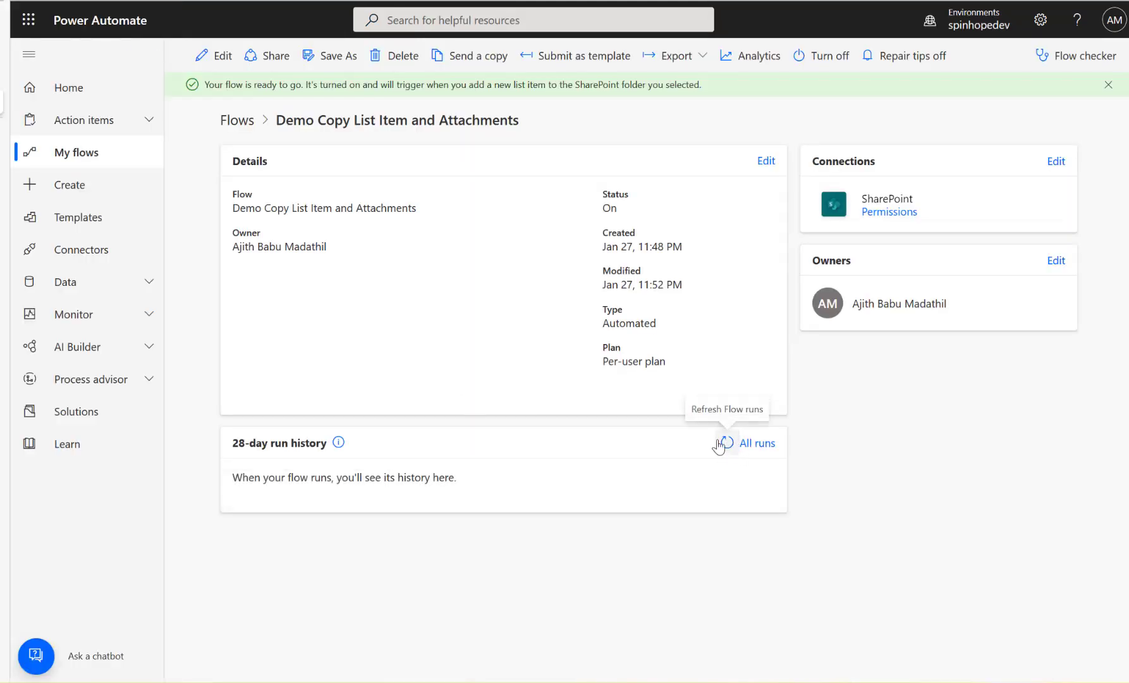
click(722, 445)
click(725, 444)
click(728, 445)
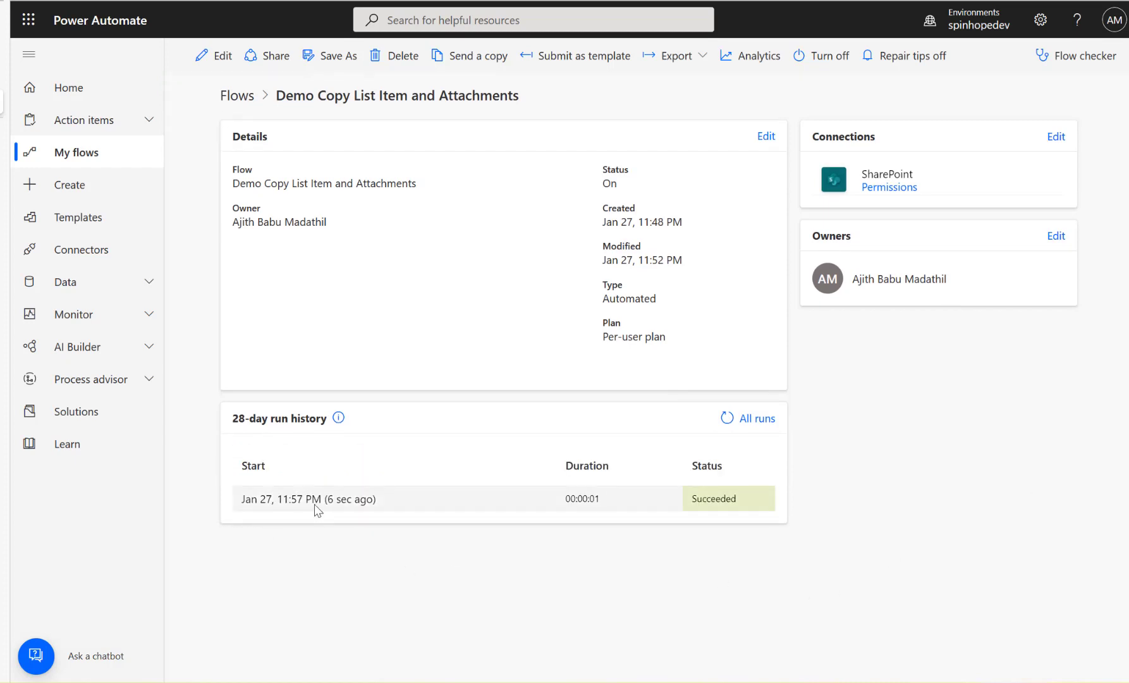
Step: Open the latest flow run and inspect the Condition result and the Create item ListB action's inputs
click(323, 505)
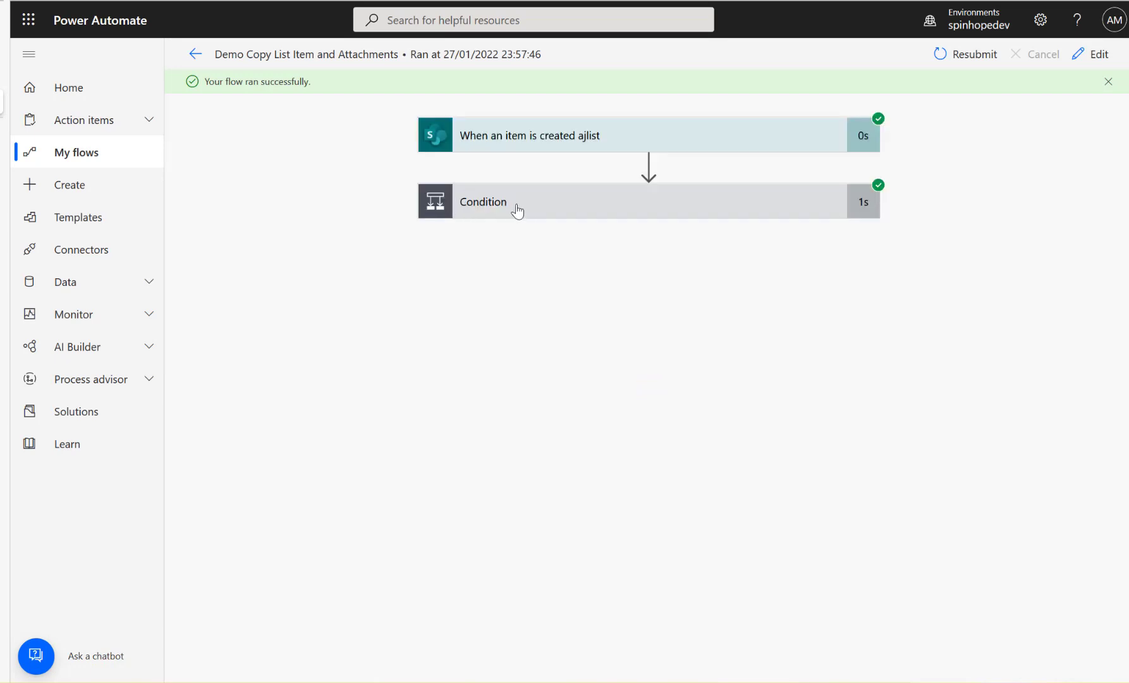
click(514, 205)
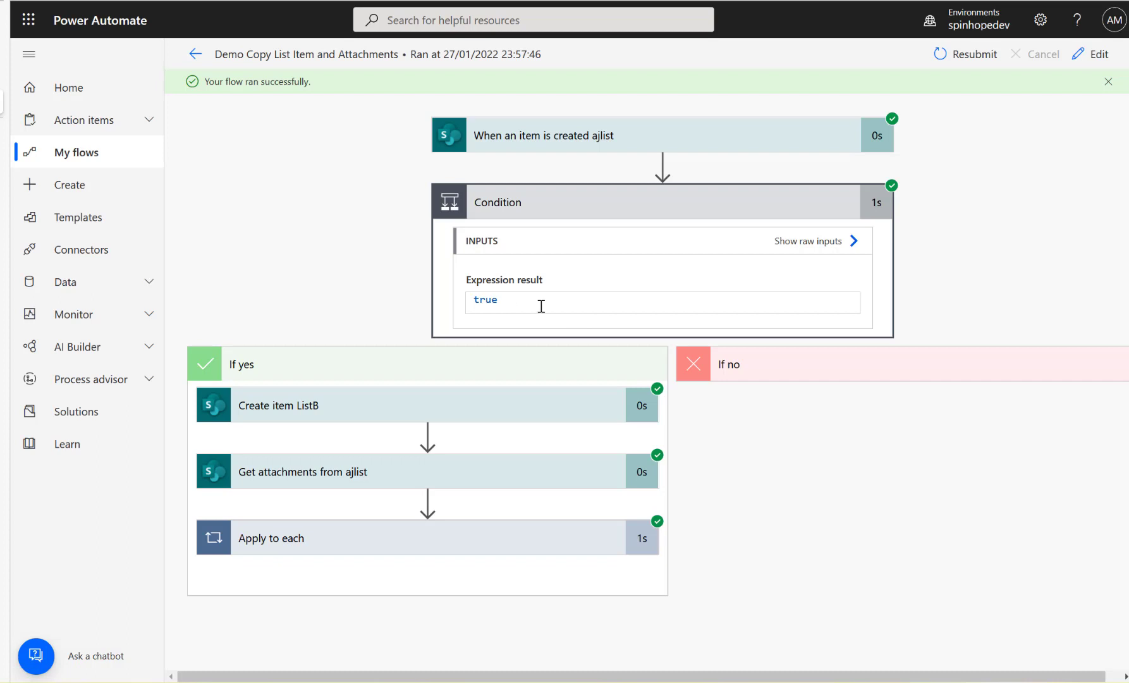
click(362, 402)
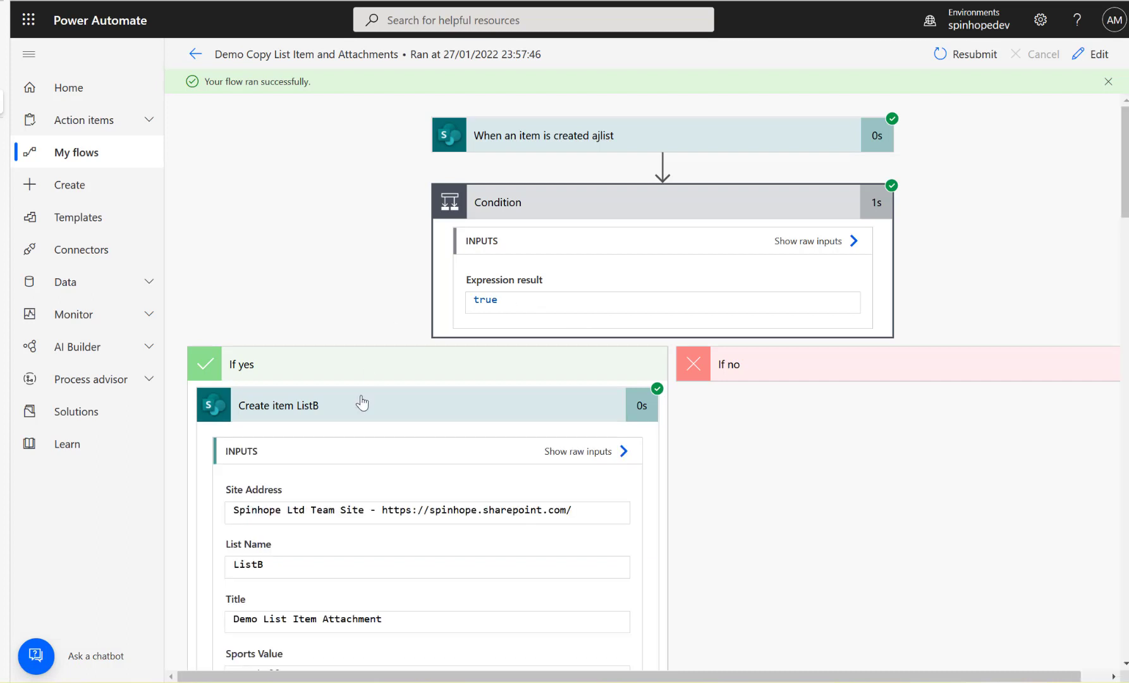
click(362, 402)
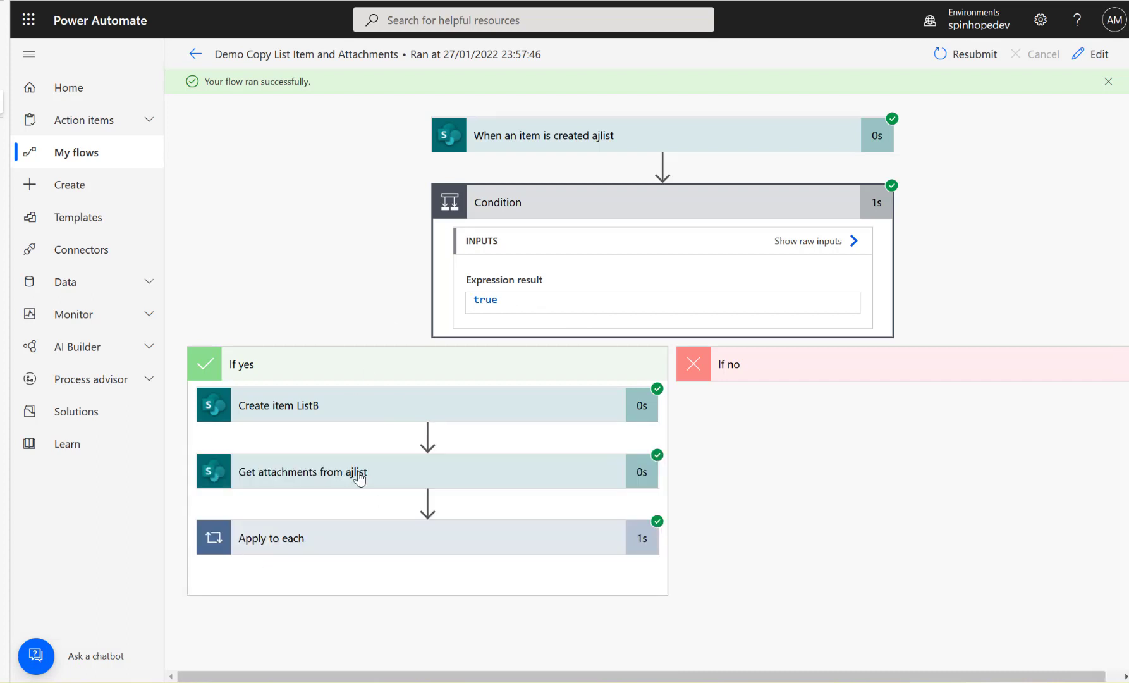
Step: Examine the run's inputs and outputs for the Get attachments from ajlist action
click(357, 473)
scroll(392, 474, down, 1)
scroll(392, 474, down, 2)
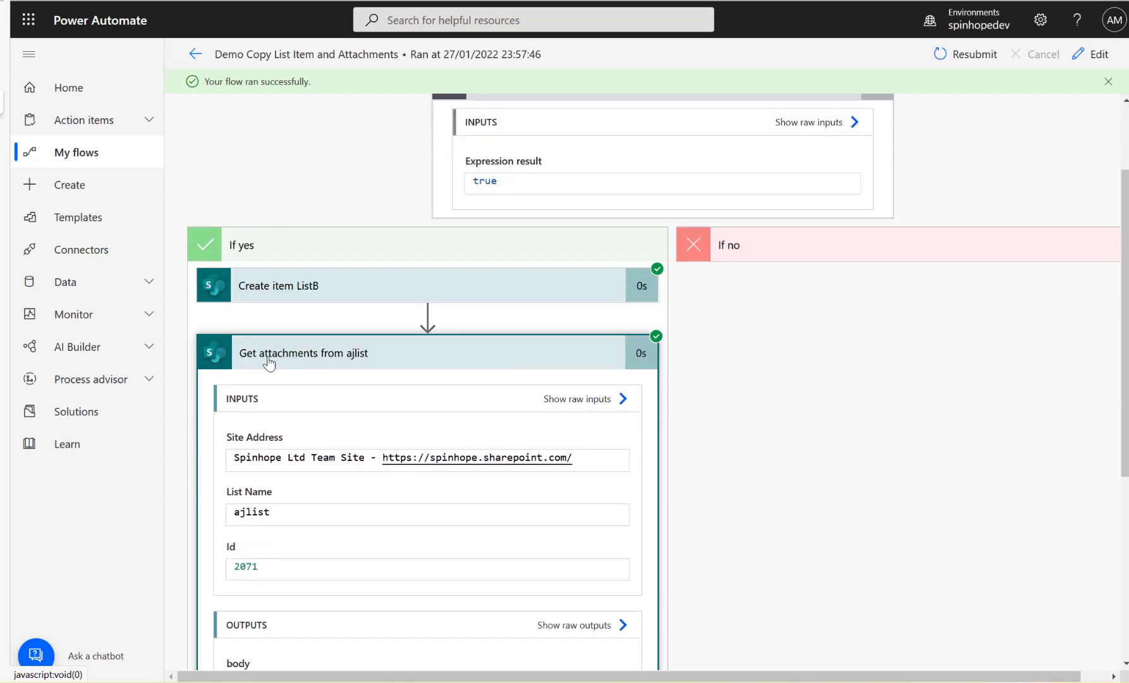
scroll(411, 367, down, 5)
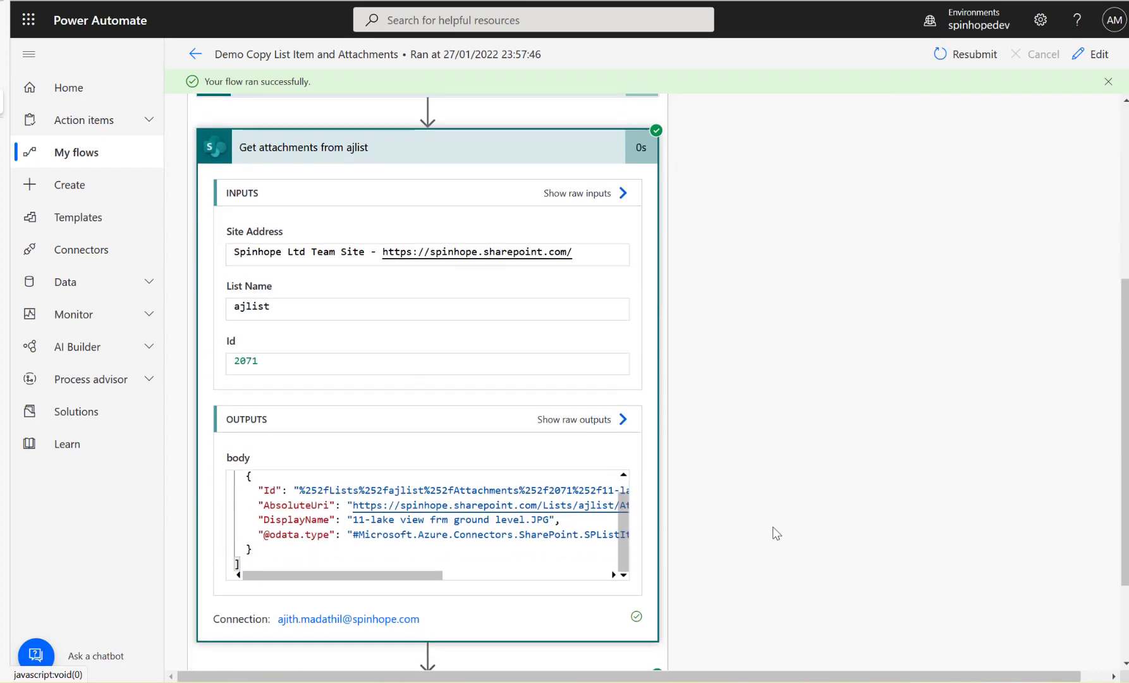
Step: Expand the run's Apply to each loop and examine its Attachment id and name (ajlist) and Add attachment ListB results
scroll(776, 533, down, 3)
click(456, 566)
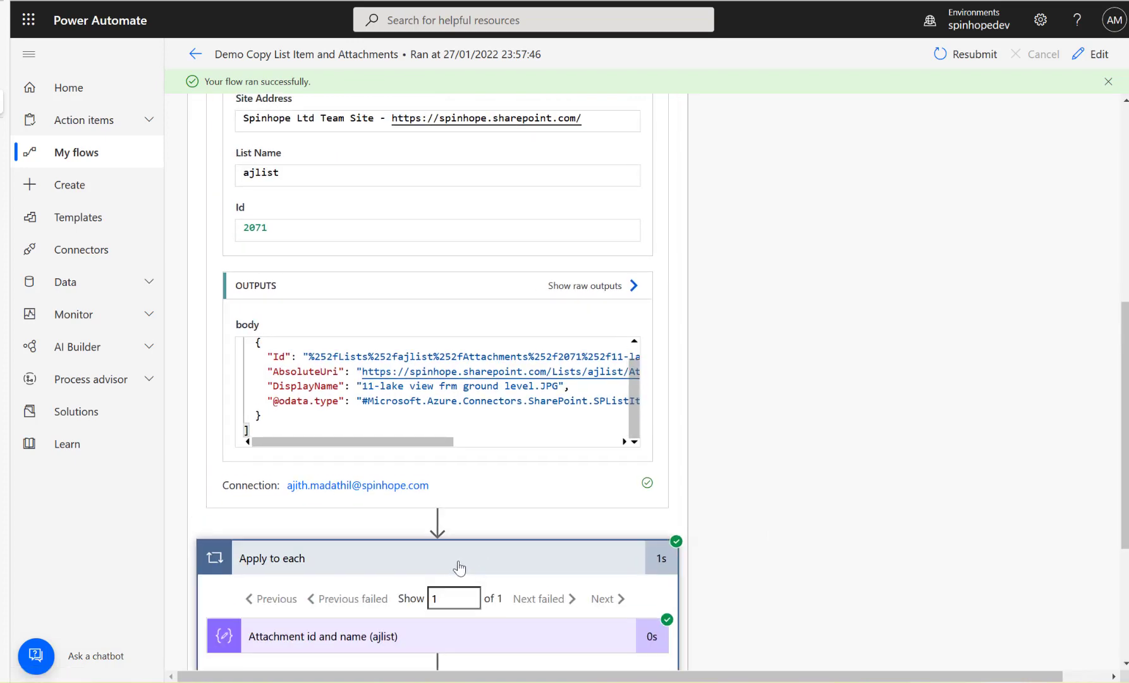
scroll(459, 567, down, 4)
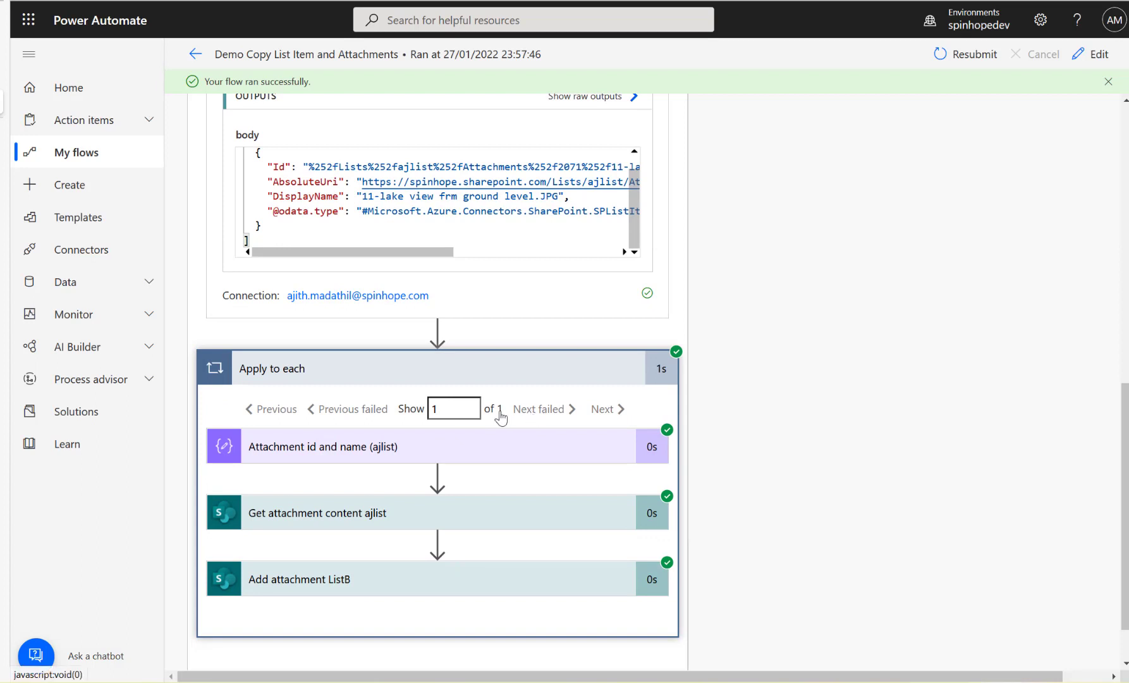
click(363, 453)
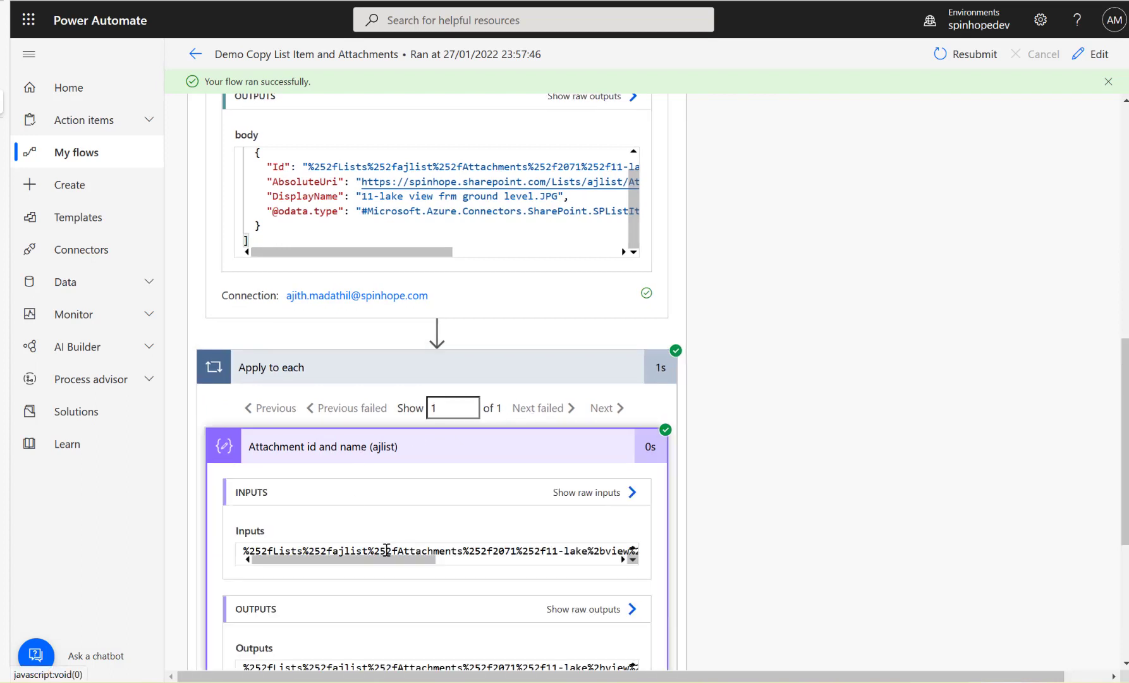
mouse_move(391, 560)
mouse_down()
mouse_move(575, 561)
mouse_move(398, 568)
mouse_up()
scroll(452, 481, down, 5)
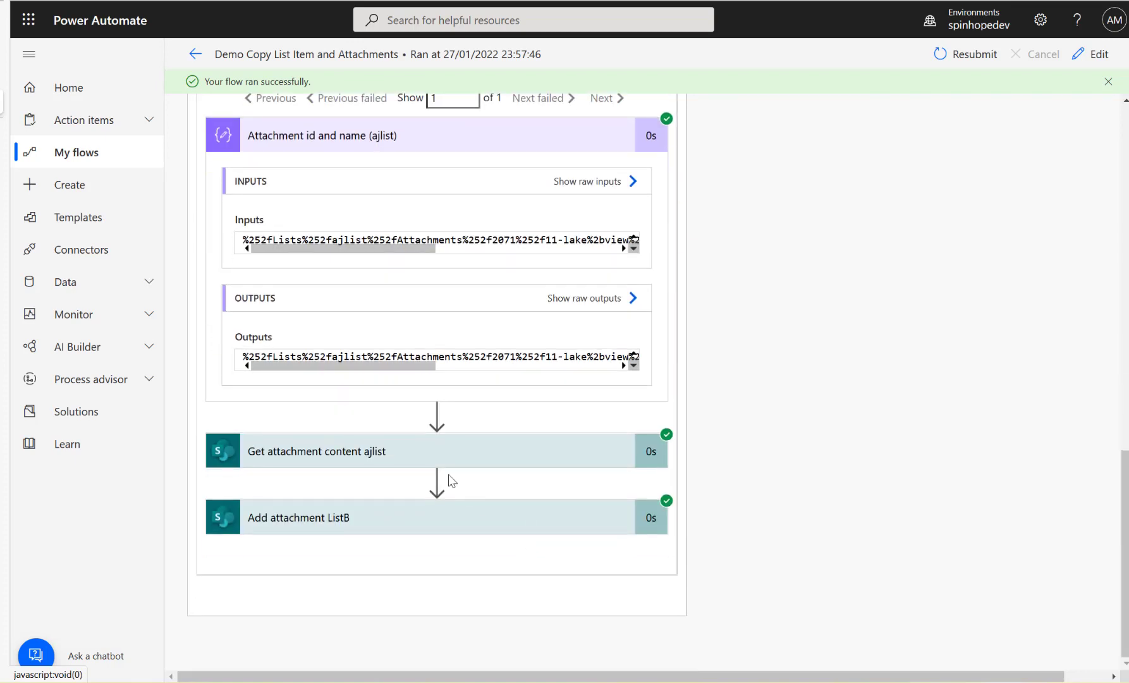
click(397, 528)
scroll(514, 483, down, 3)
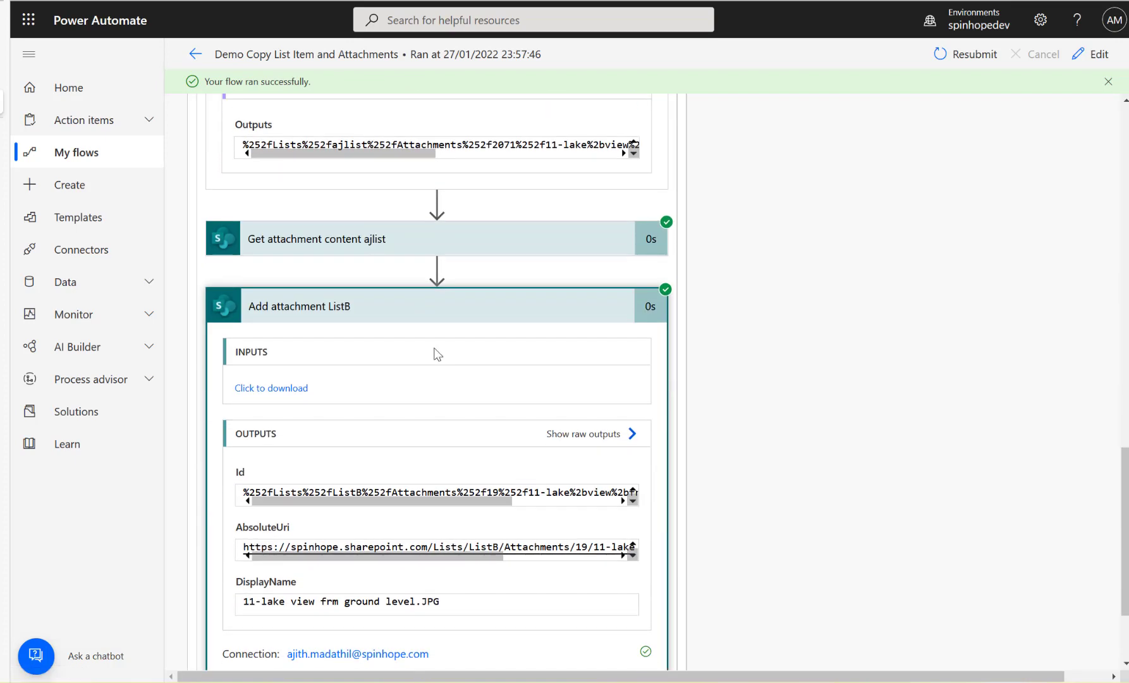
Step: Switch to SharePoint, reload ListB, and open the Demo List Item Attachment item's edit form to check its attachments
key(ctrl+Tab)
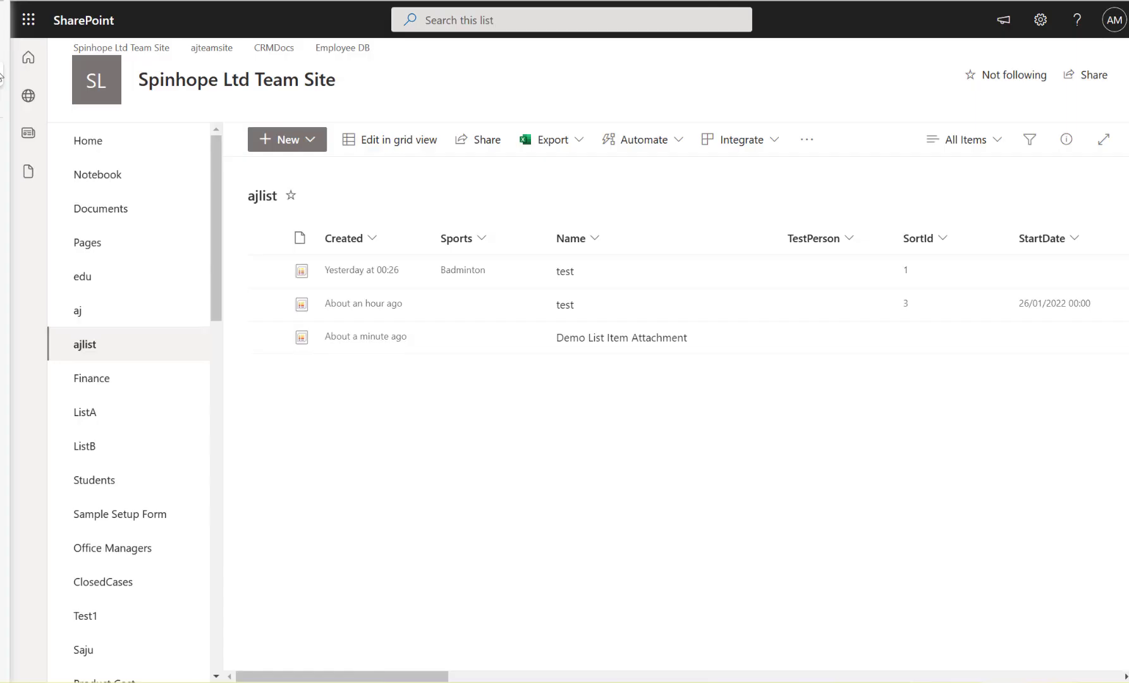
click(101, 450)
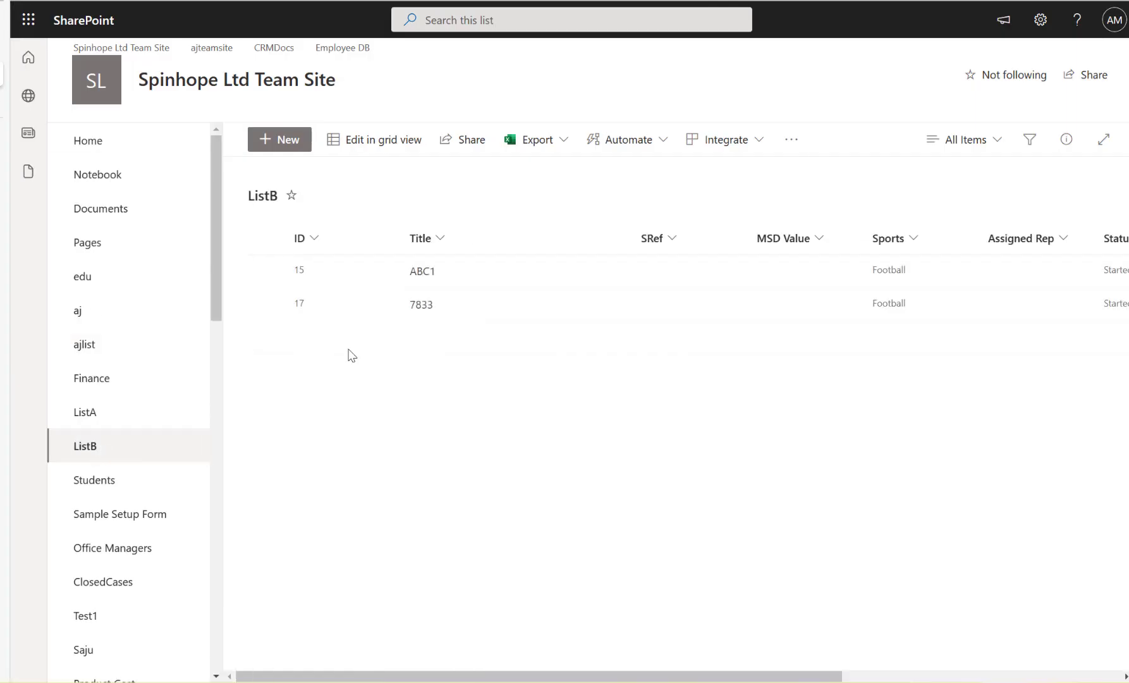
click(105, 447)
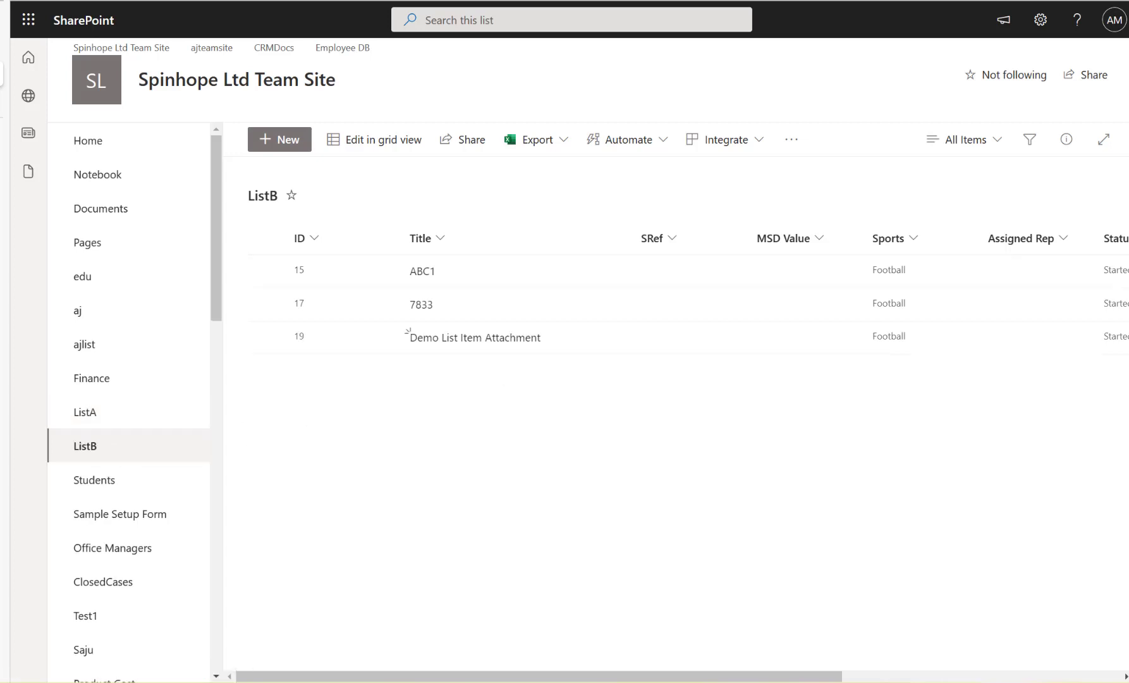
click(365, 341)
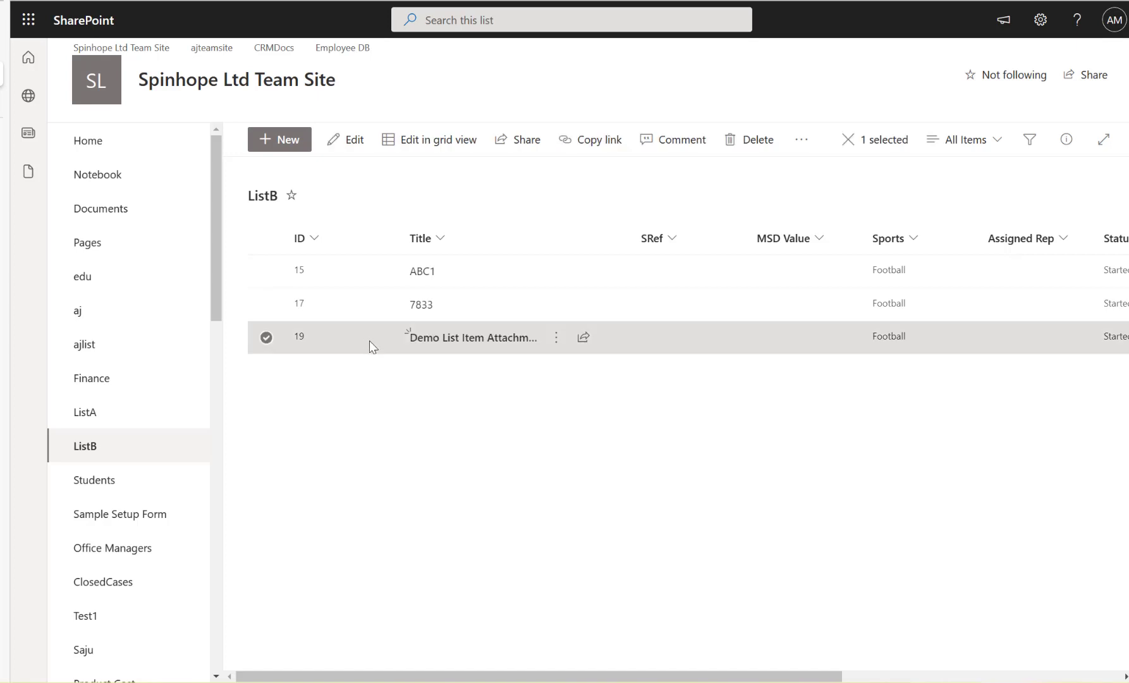
click(353, 146)
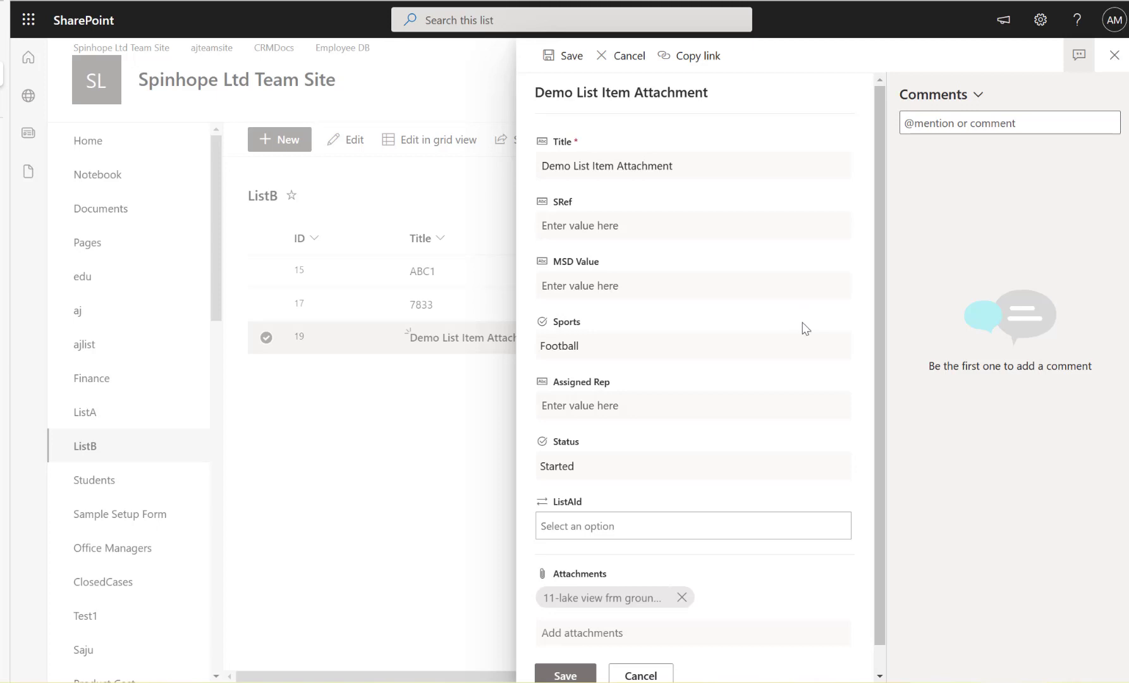
scroll(805, 328, down, 1)
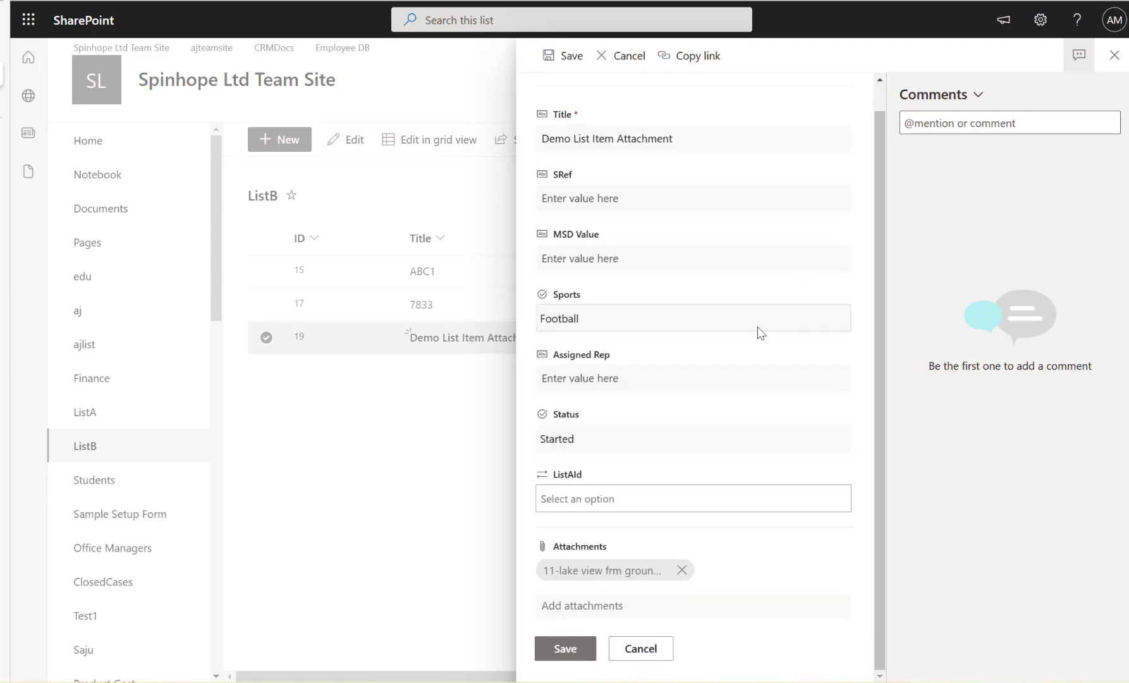
Step: View the lake image attached to the copied ListB item, and close the image
click(603, 572)
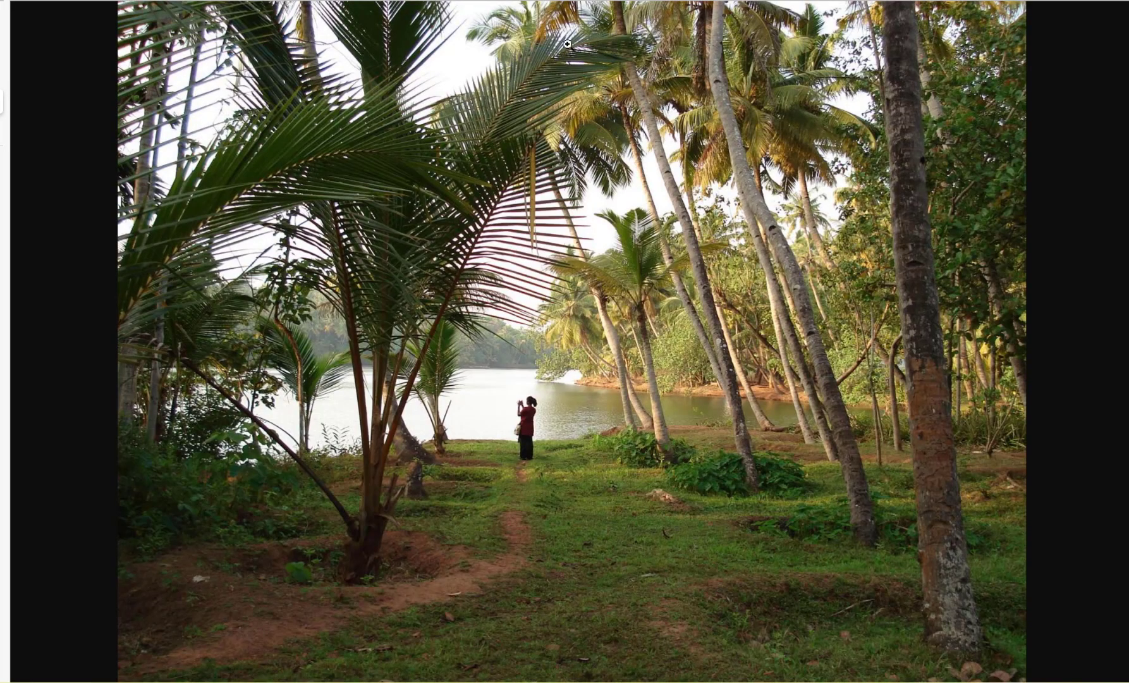
mouse_move(2, 74)
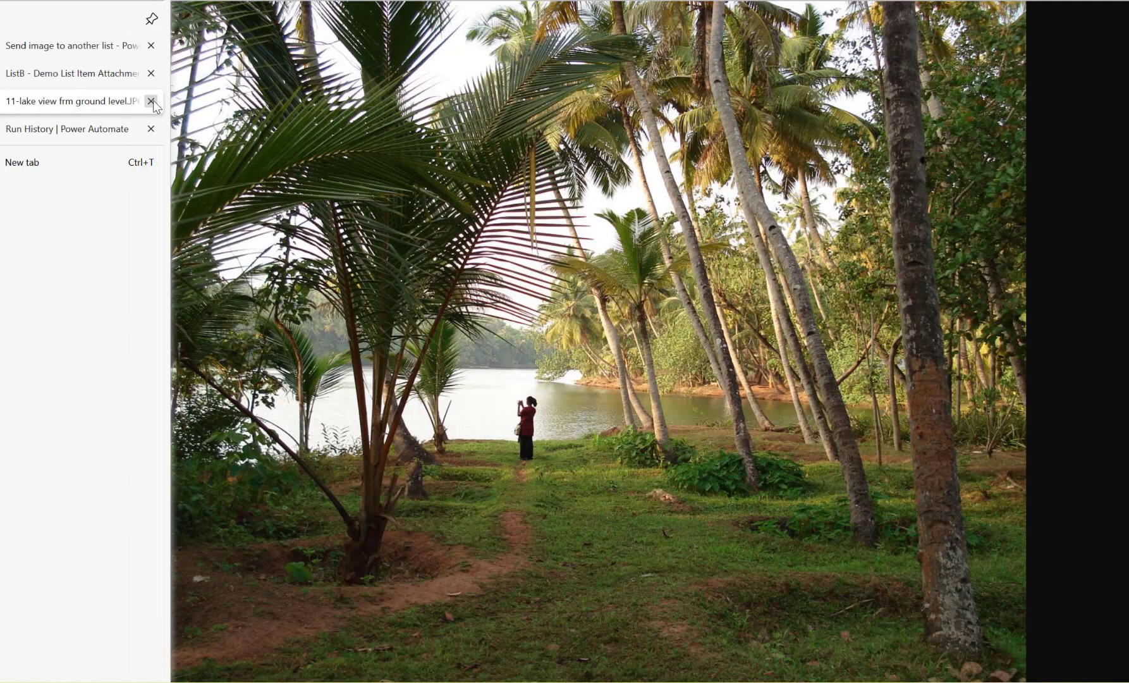
click(151, 101)
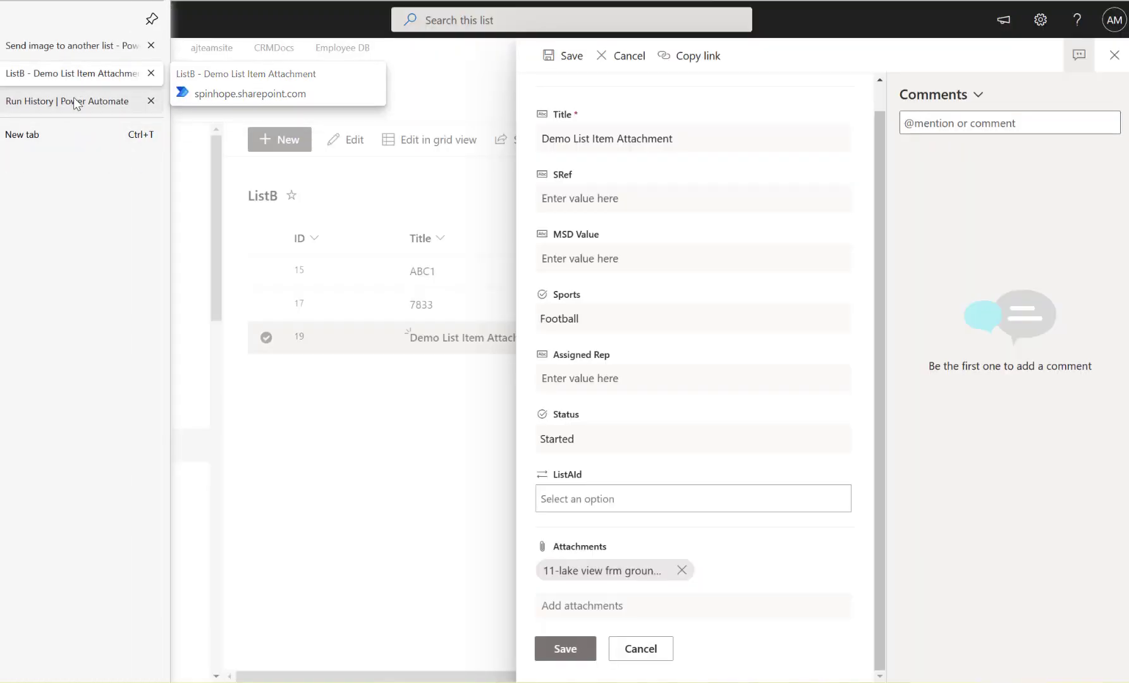
Step: Return to the Power Automate run, open the flow for editing, and expand its Condition and Apply to each loop for review
click(74, 103)
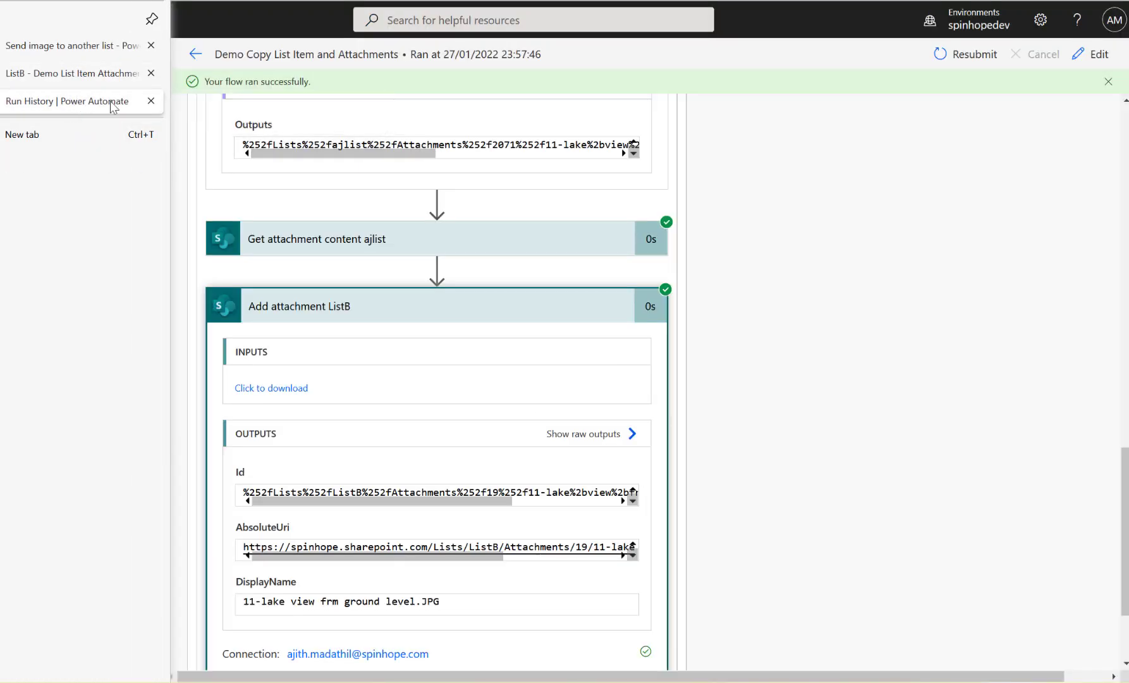
click(1095, 62)
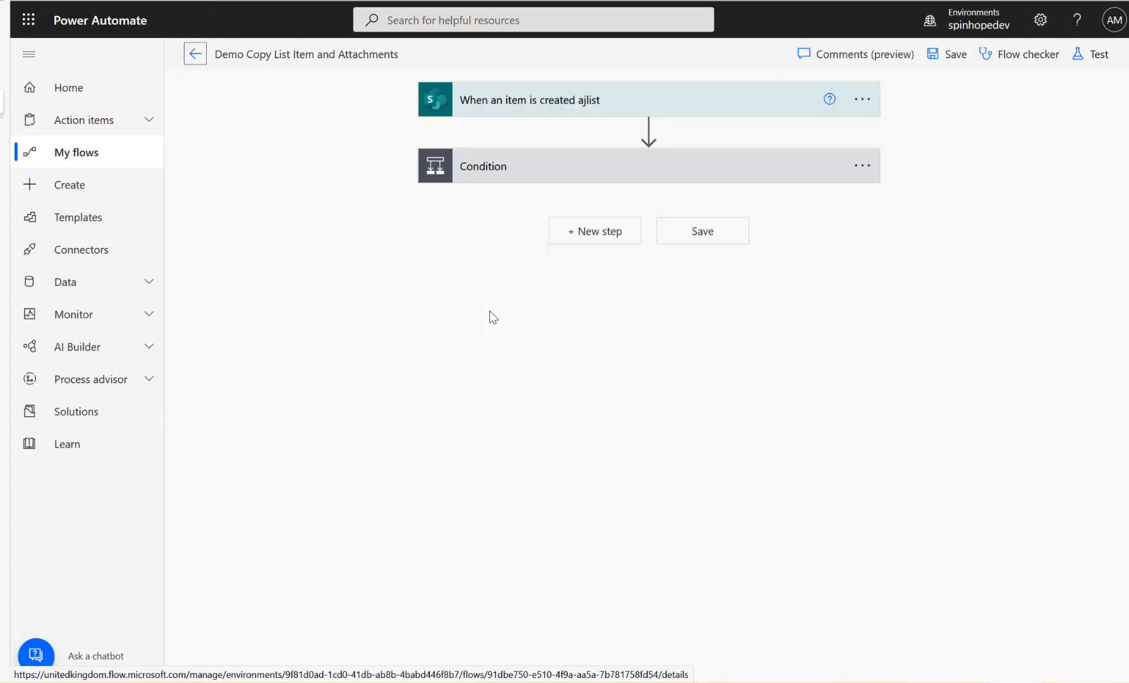
click(505, 176)
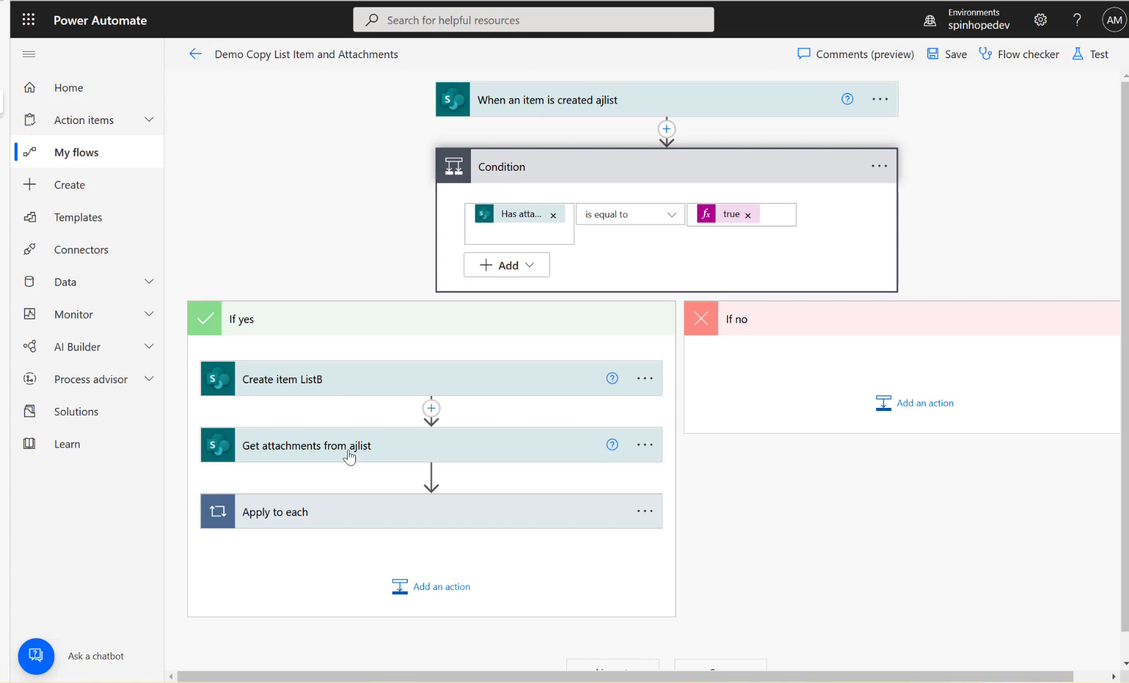
click(366, 511)
scroll(367, 512, down, 4)
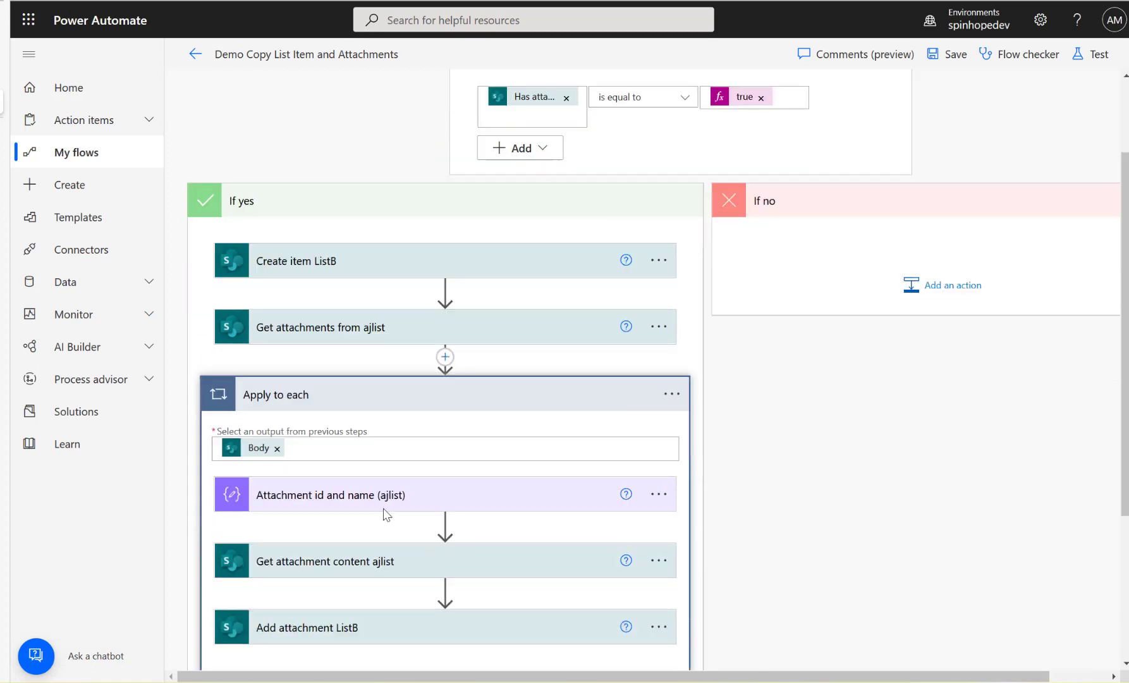